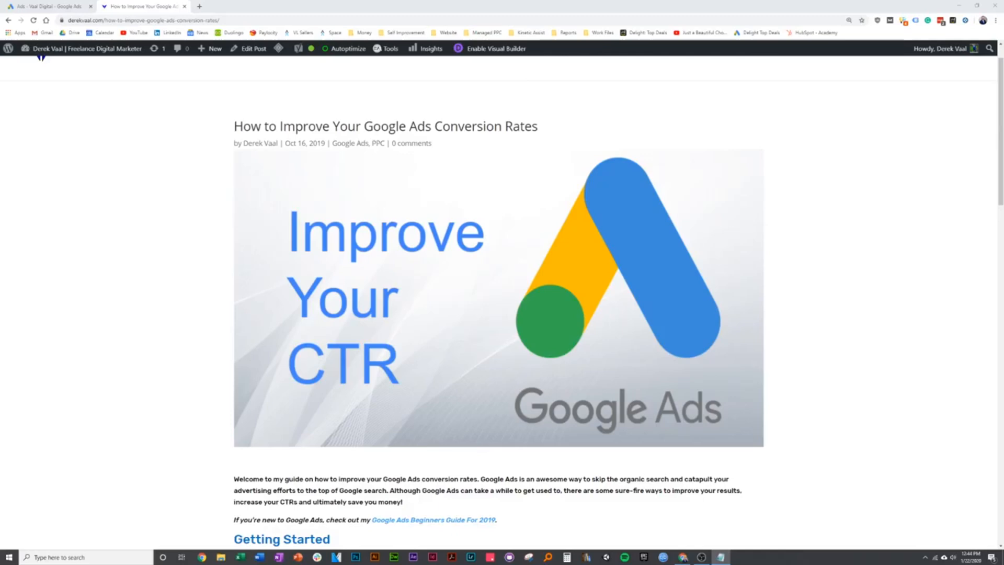
- Scroll the blog post down to the Sitelink Extensions section and its example ad
scroll(136, 404, "down", 7)
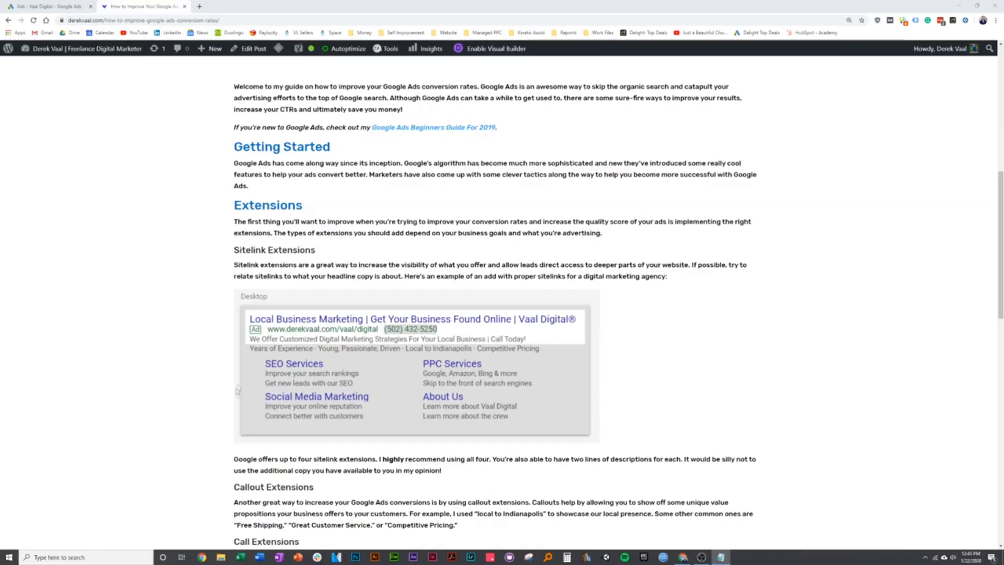
scroll(289, 423, "down", 2)
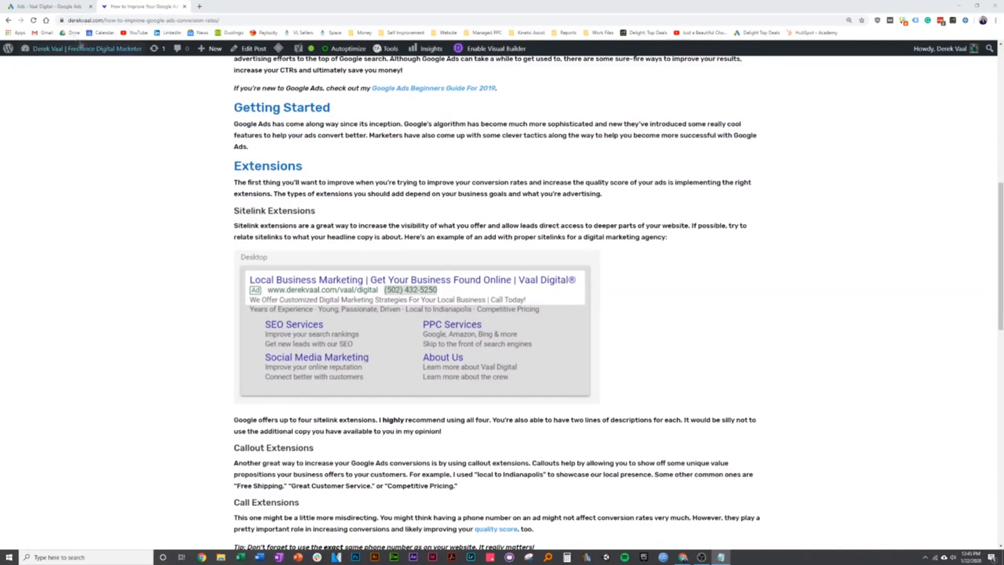
left_click(45, 8)
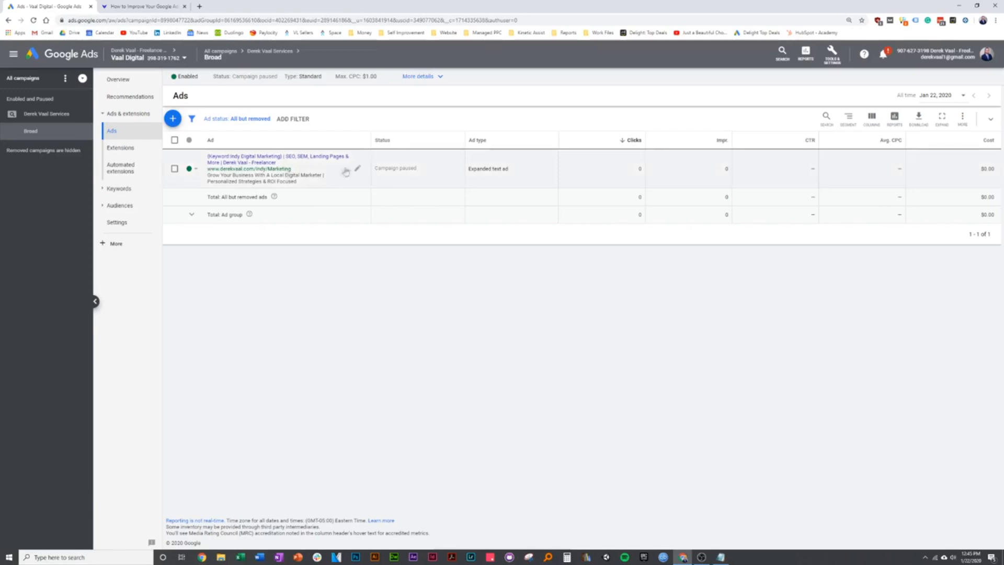
left_click(358, 170)
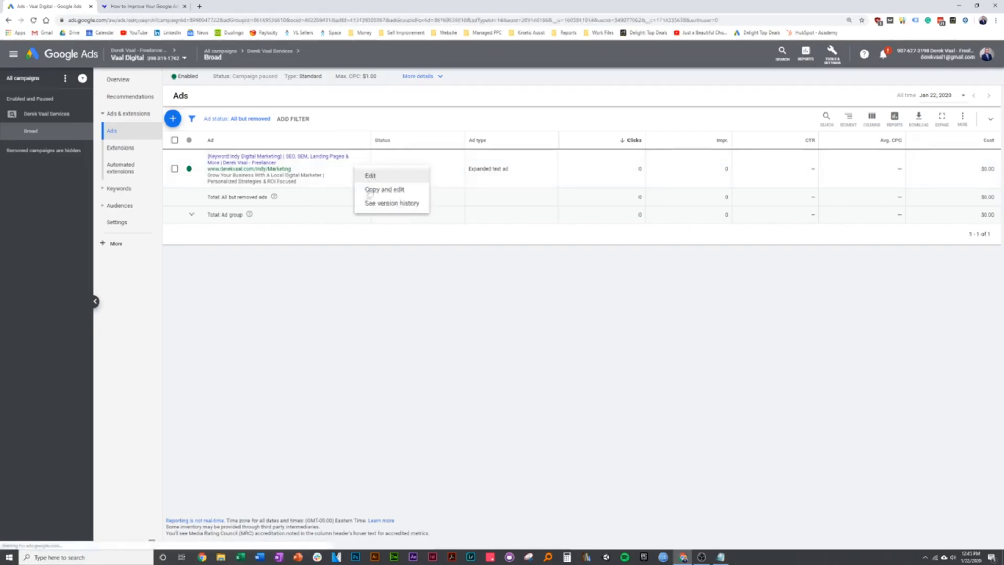
left_click(366, 175)
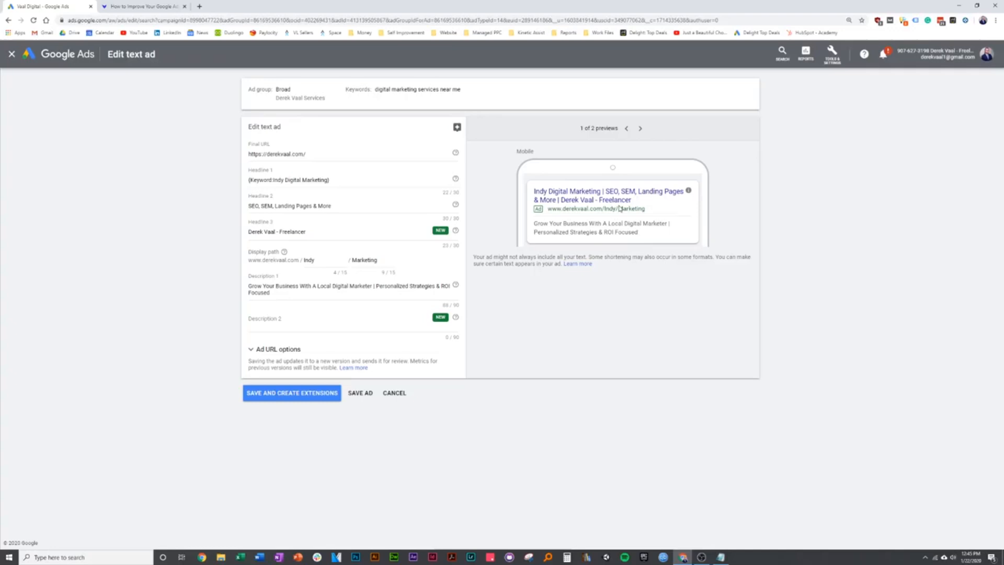
left_click(321, 398)
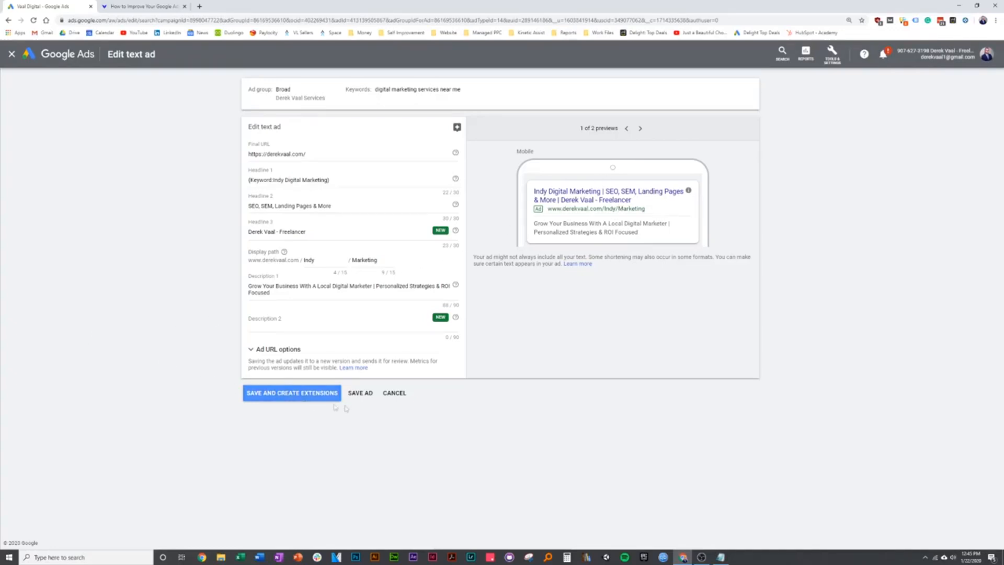
left_click(394, 395)
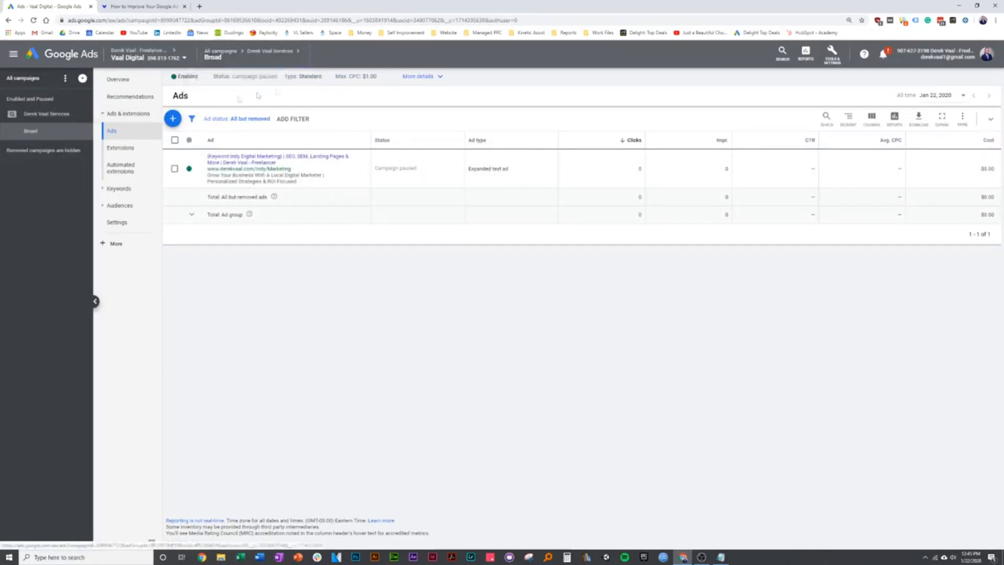
- Open the ad group's Extensions and start a sitelink extension with Add to set to Campaign
left_click(116, 149)
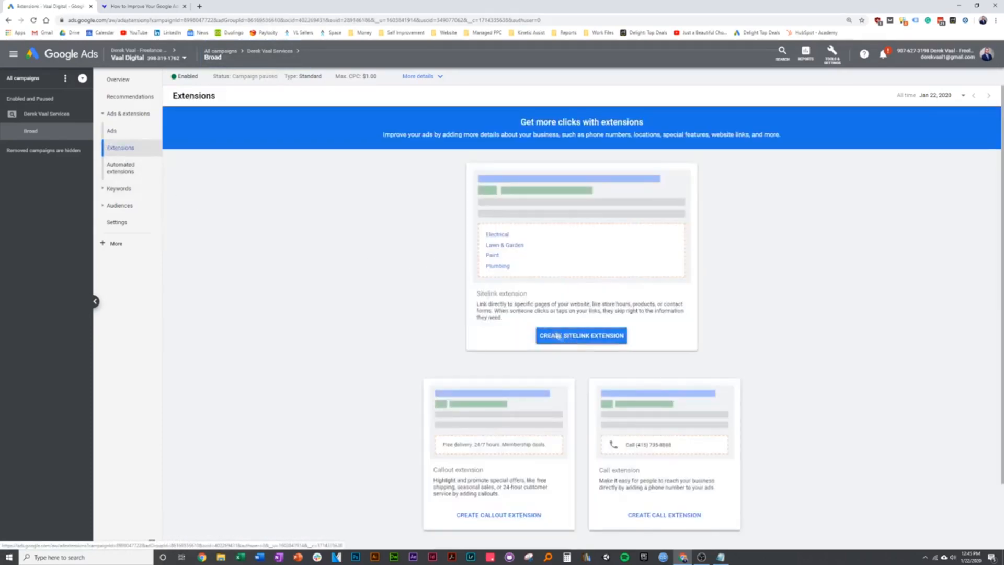
left_click(575, 336)
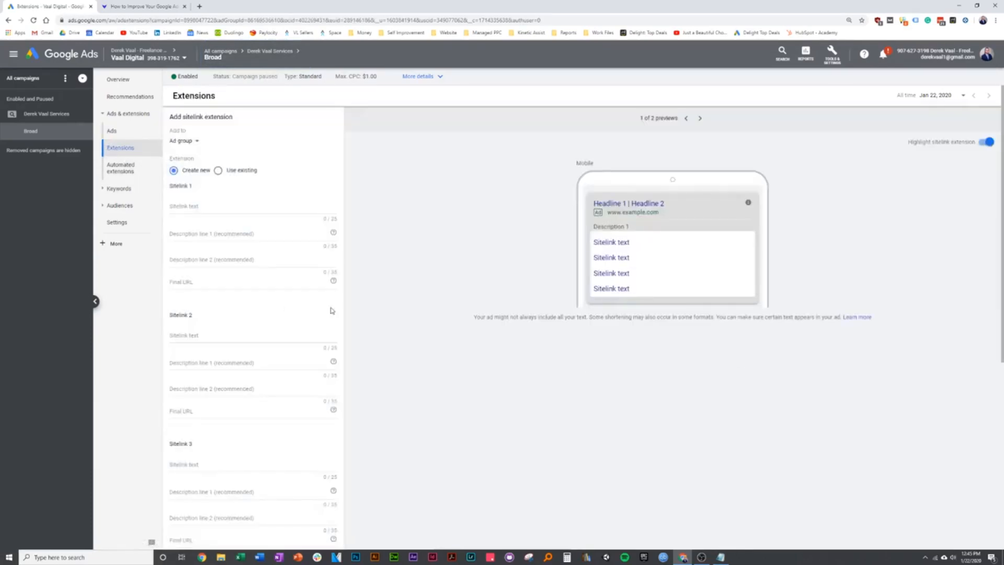
left_click(184, 140)
left_click(189, 165)
left_click(189, 143)
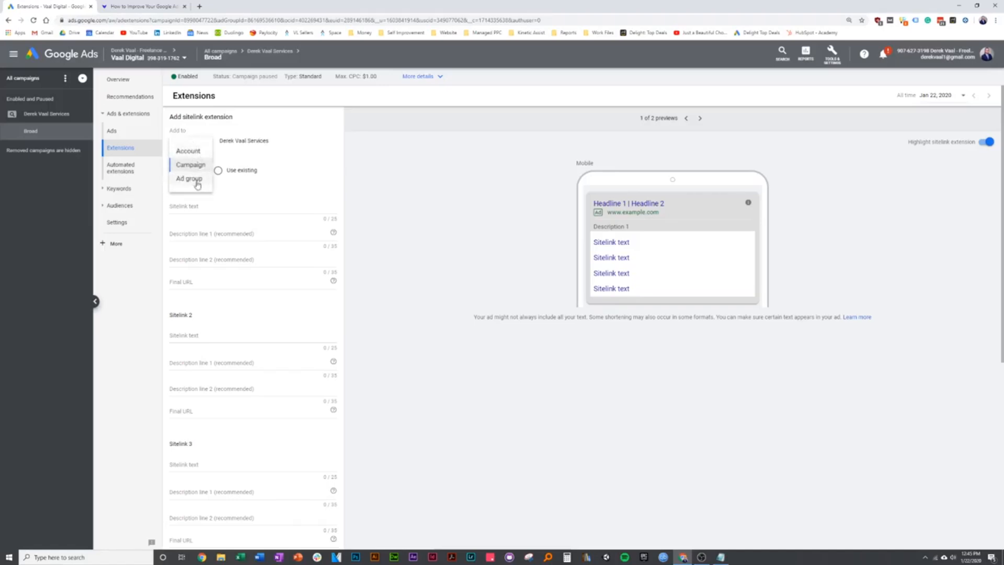
left_click(195, 163)
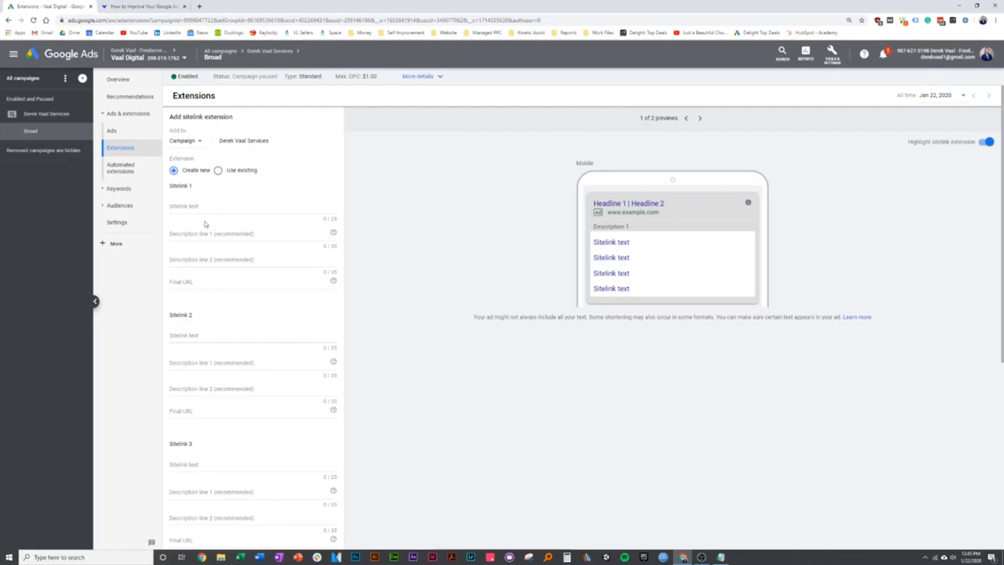
scroll(236, 259, "down", 4)
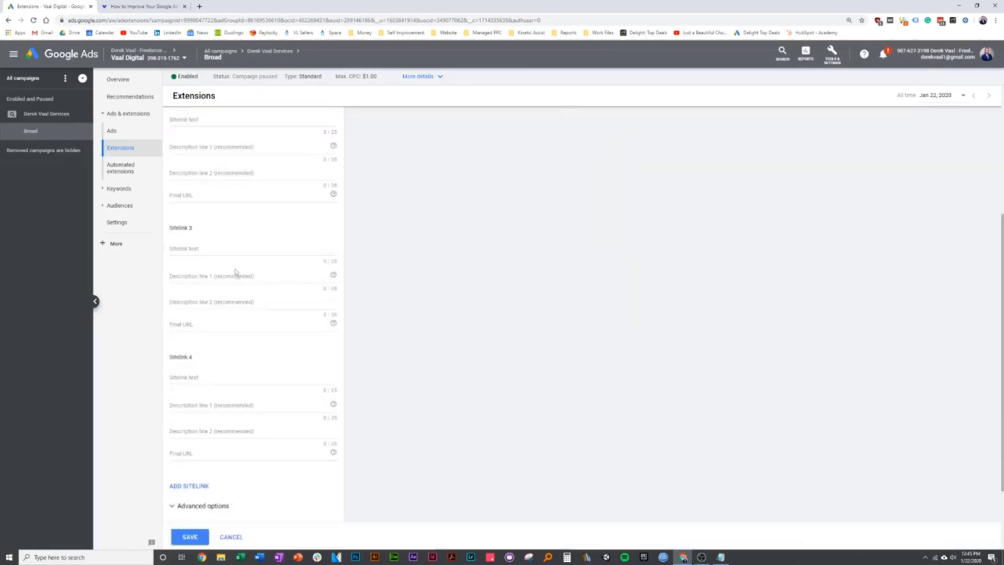
- Cancel the sitelink form and navigate via All campaigns back to the Broad ad group's extensions
left_click(231, 536)
left_click(269, 51)
mouse_move(207, 86)
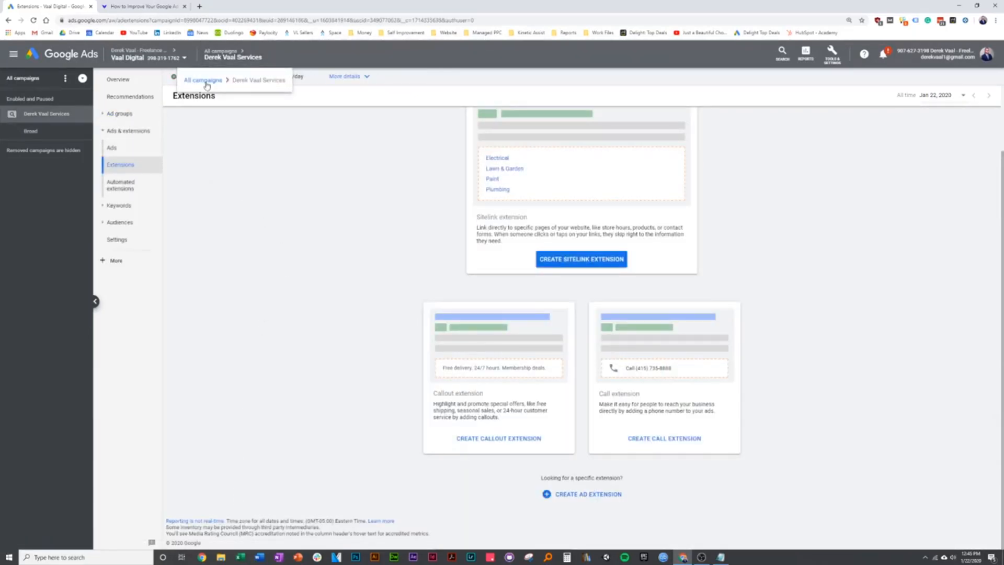
left_click(119, 113)
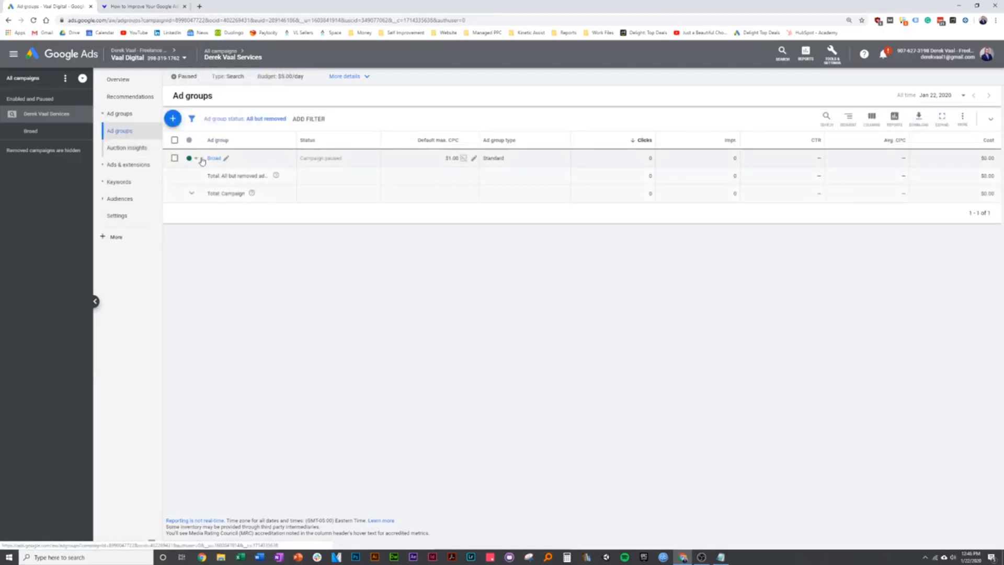
left_click(217, 51)
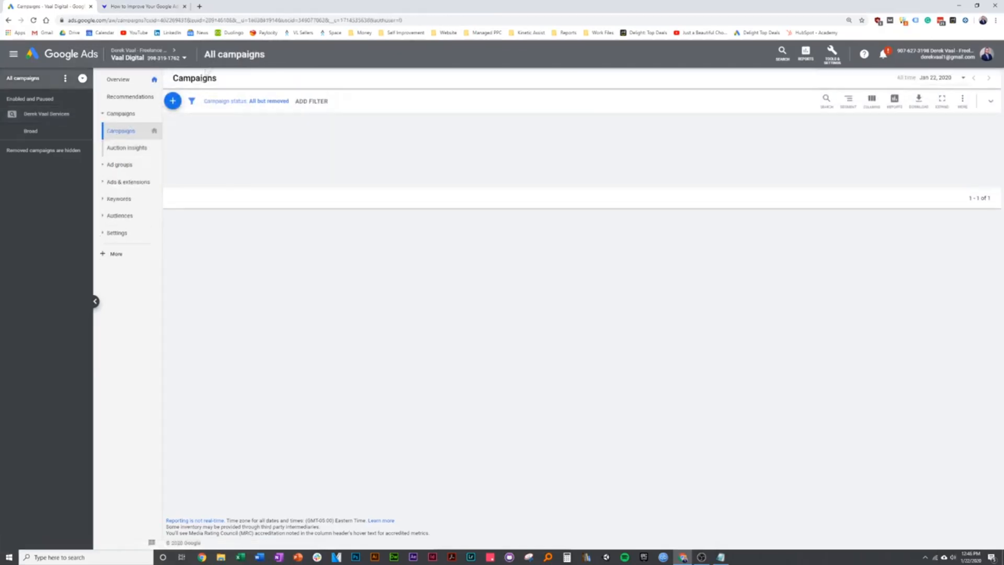
left_click(245, 161)
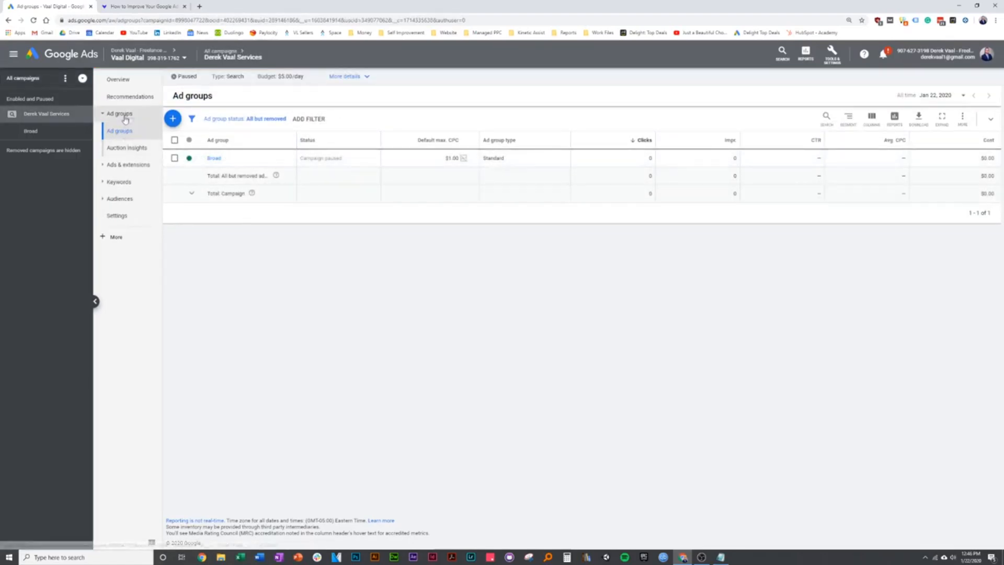
left_click(215, 158)
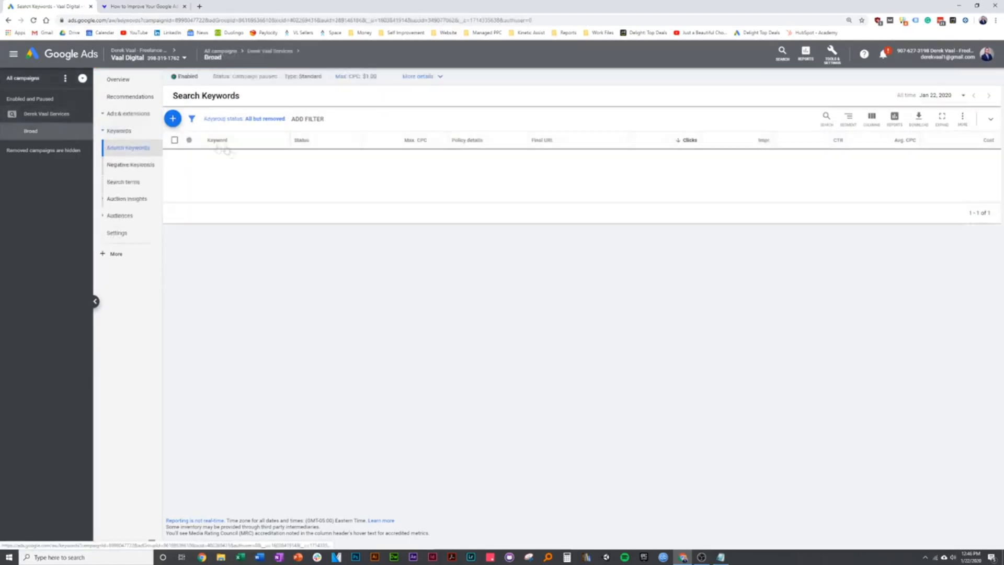
left_click(130, 114)
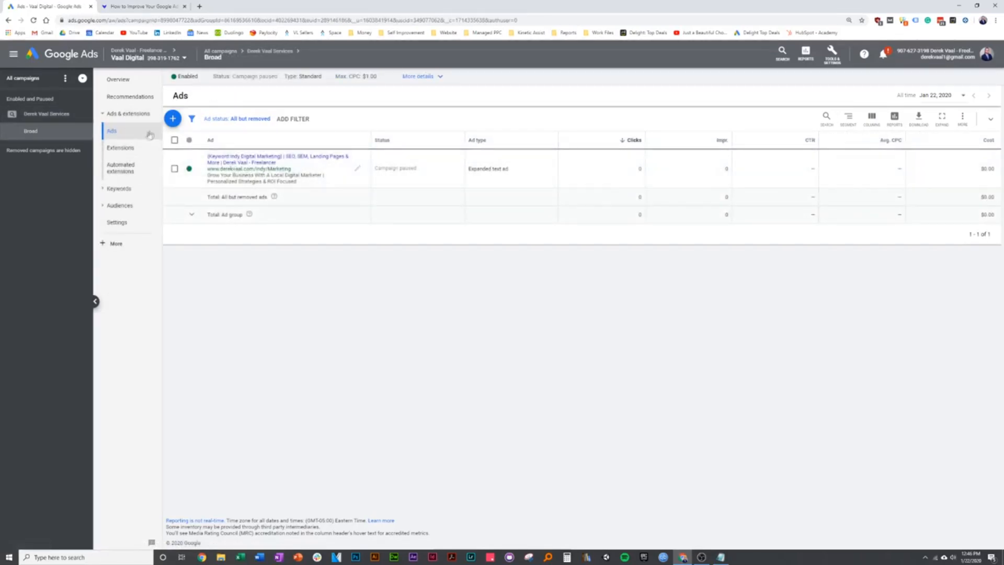
left_click(135, 148)
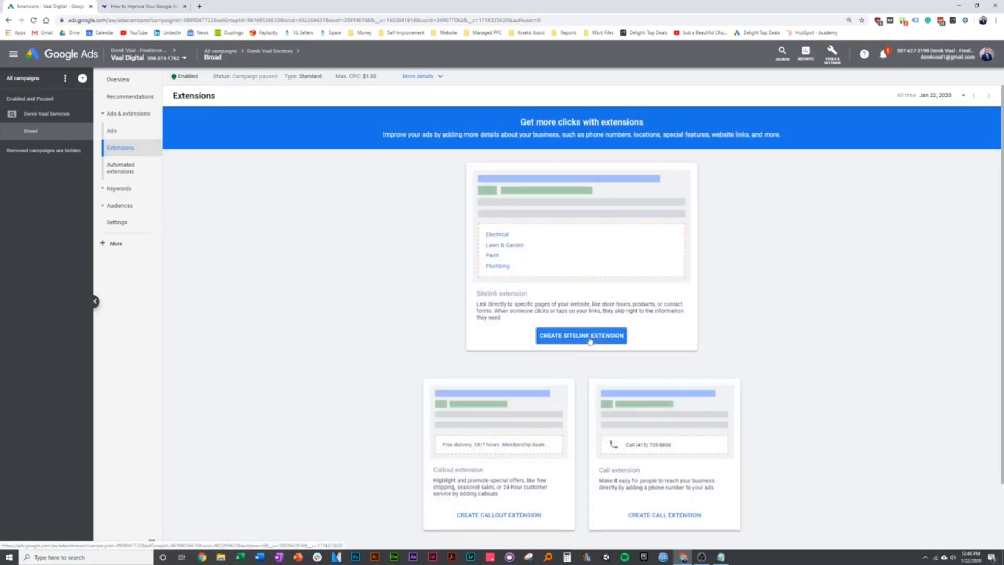
- Start a new sitelink extension and set it to add at the Campaign level
left_click(589, 340)
scroll(225, 178, "down", 2)
scroll(226, 180, "down", 3)
scroll(229, 317, "up", 5)
left_click(212, 166)
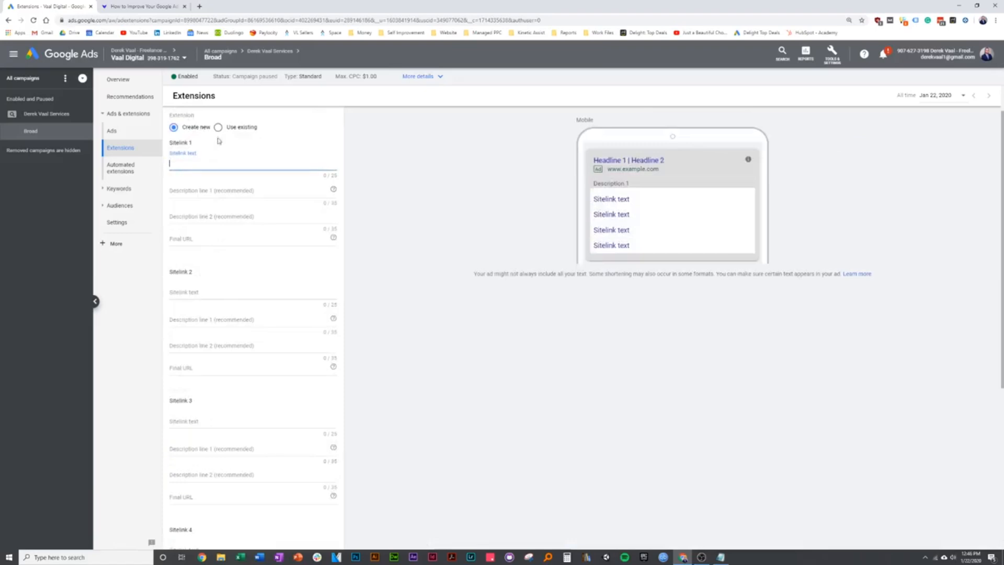
scroll(243, 190, "up", 1)
left_click(193, 140)
left_click(193, 164)
left_click(201, 205)
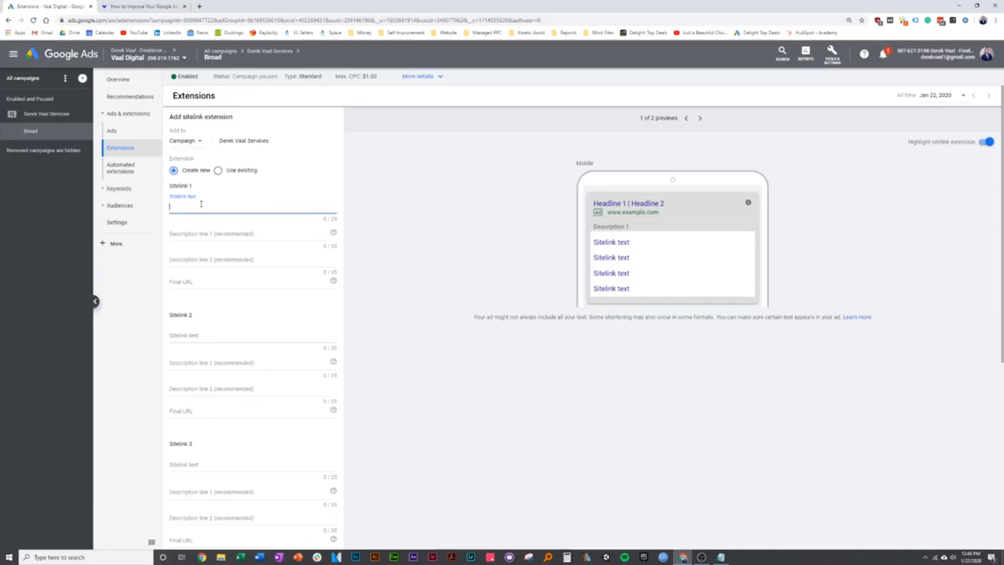
- Enter Sitelink 1 as 'SEO Services' with description line 1 'Improve your search rankings'
left_click(154, 6)
left_click(56, 6)
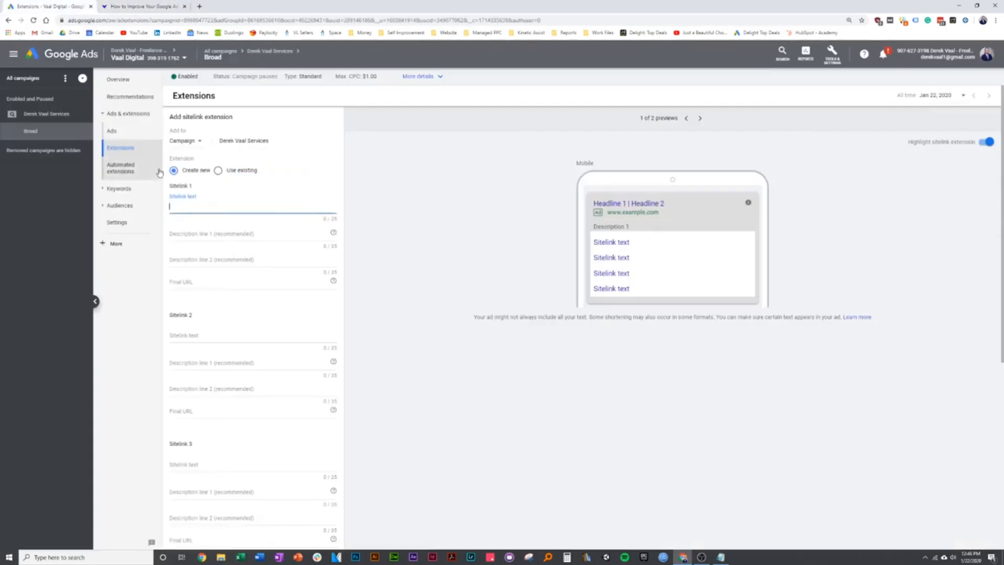
type("SEO Services")
key("Tab")
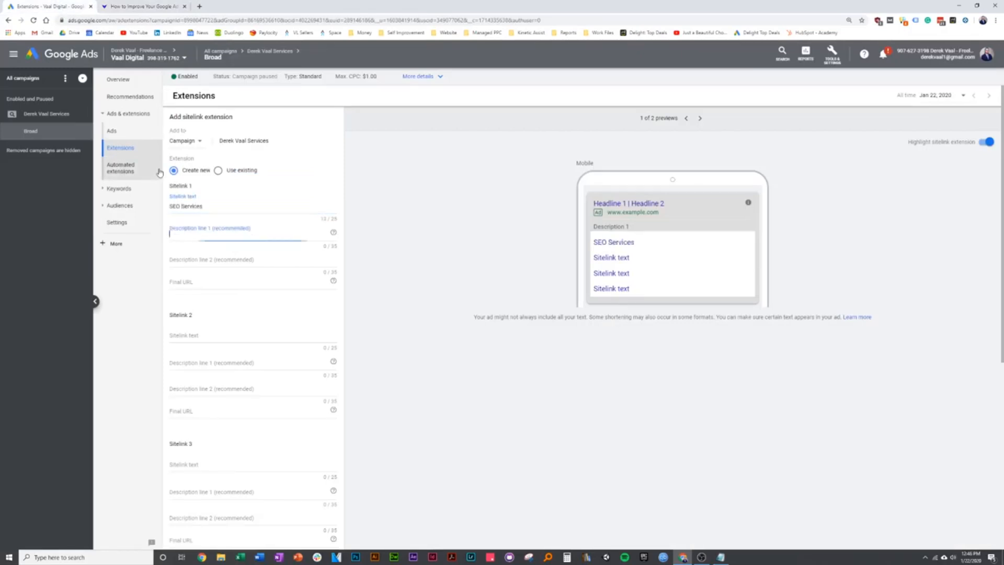
left_click(137, 4)
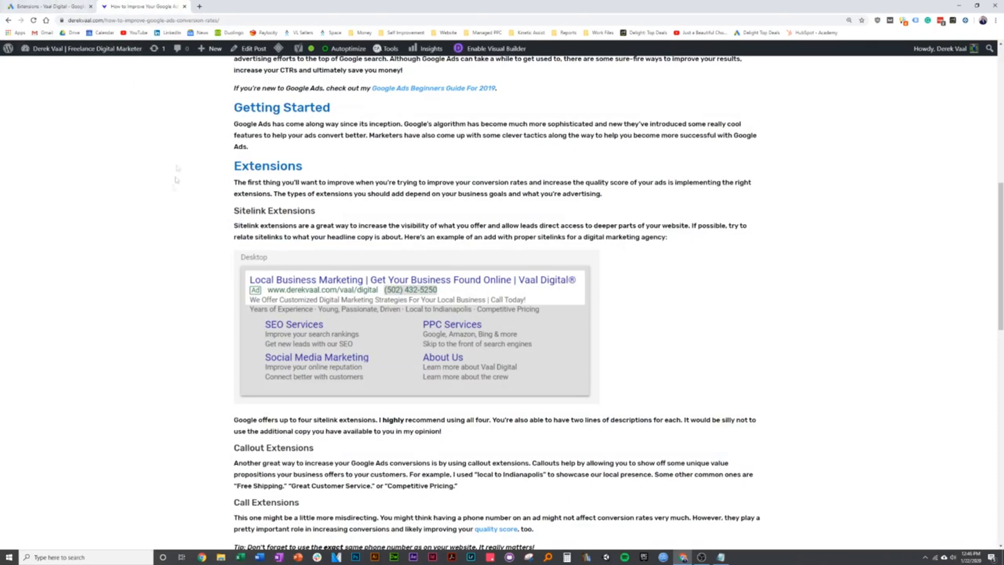
left_click(82, 10)
type("Improve your searche rankings")
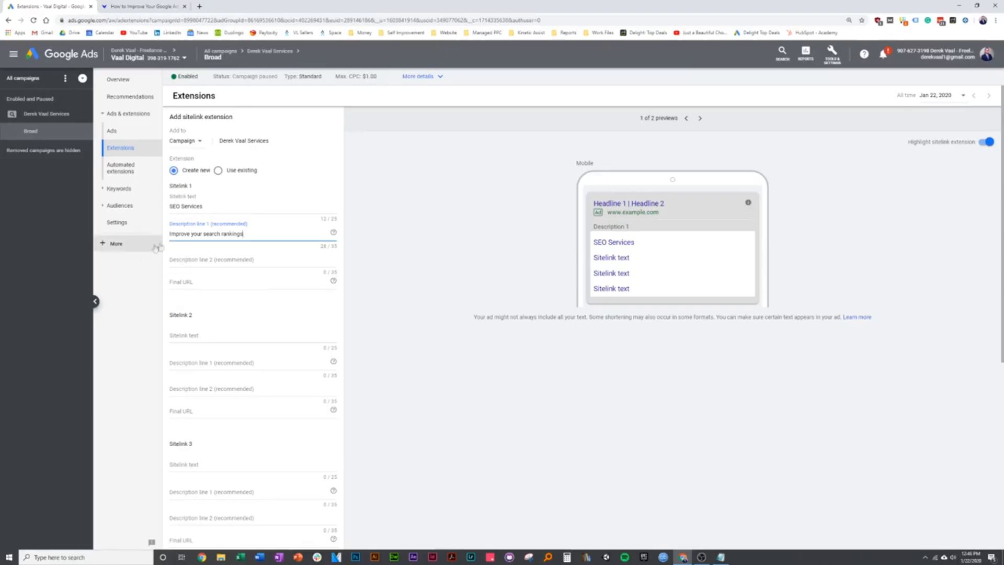
left_click(136, 7)
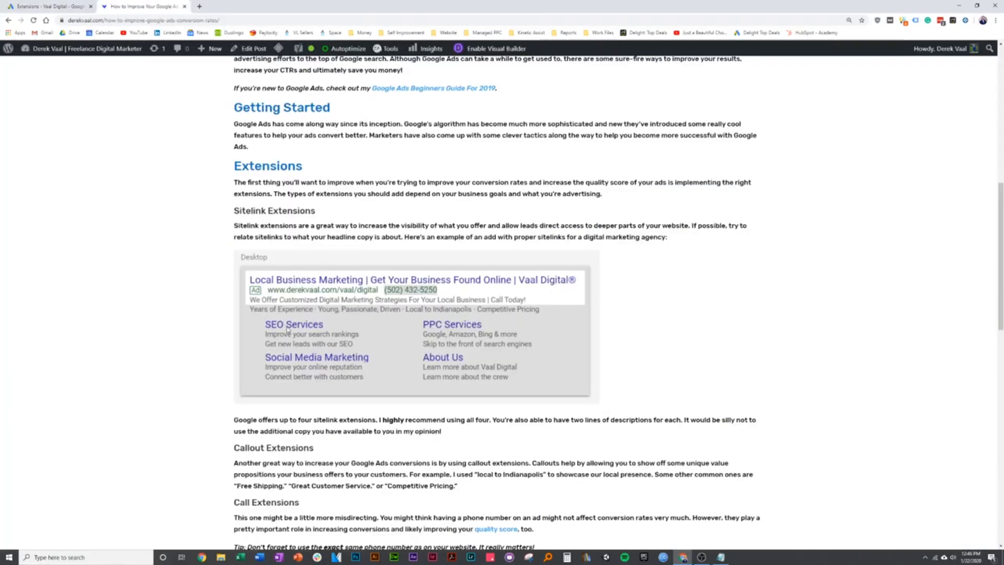
left_click(50, 6)
- Begin Sitelink 1's second description line about getting new leads with our SEO
left_click(188, 258)
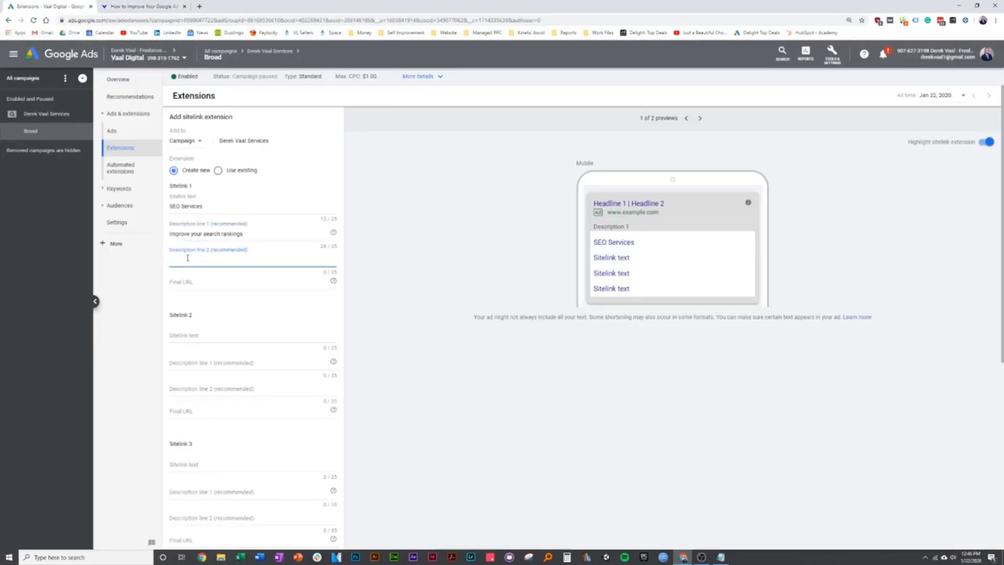
type("GEt ne")
key("BackSpace")
key("BackSpace")
key("BackSpace")
key("BackSpace")
key("BackSpace")
type("et new leads with our SEPO")
key("BackSpace")
left_click(217, 285)
key("ctrl+Tab")
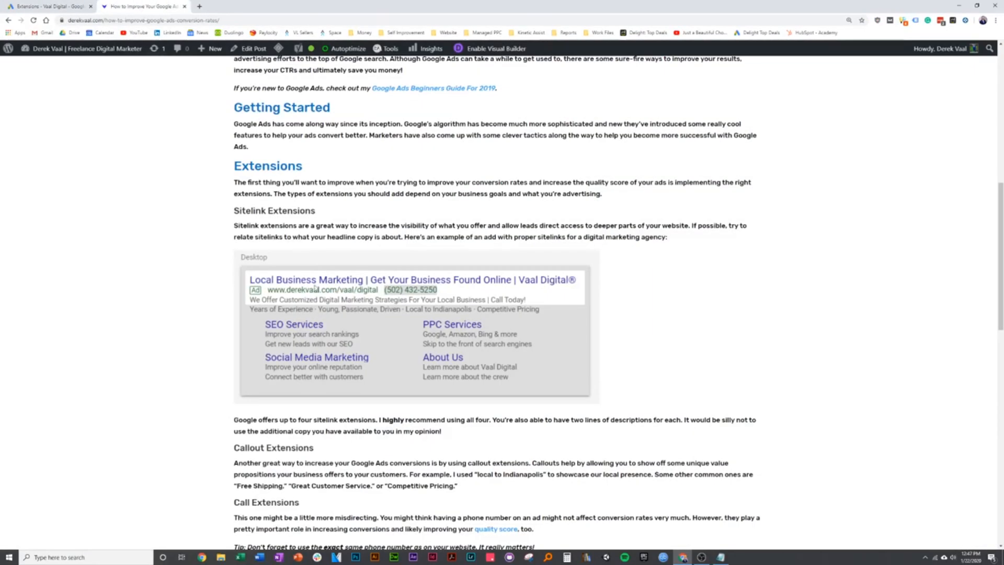
- Open derekvaal.com in a new tab and go to its Services page
left_click(201, 6)
type("derek")
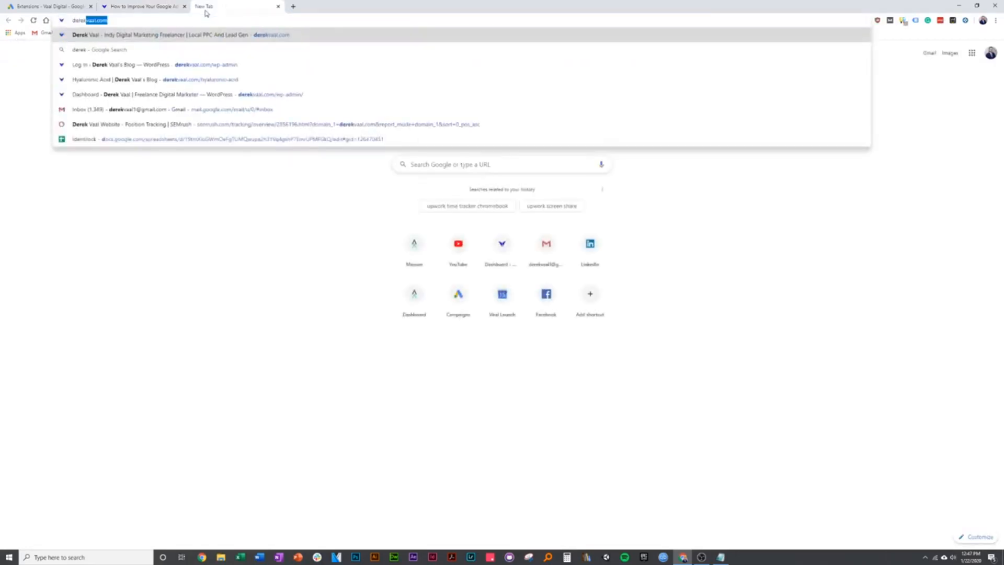
key("Return")
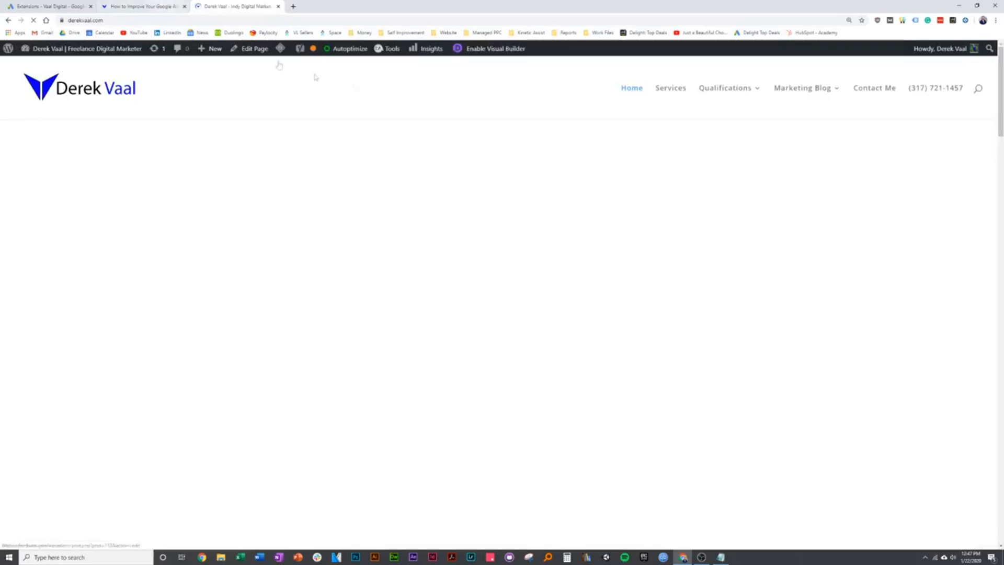
left_click(671, 90)
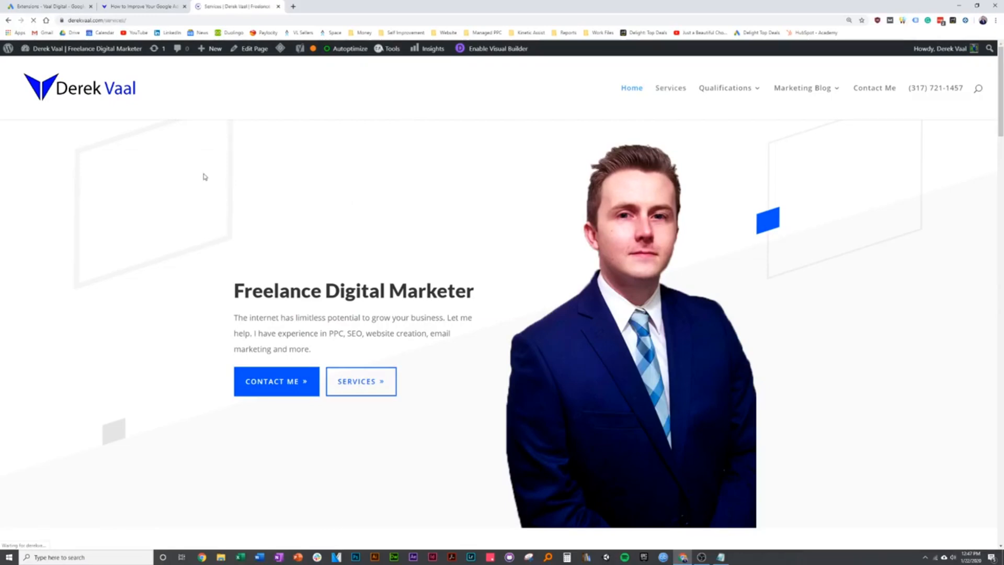
scroll(224, 224, "down", 2)
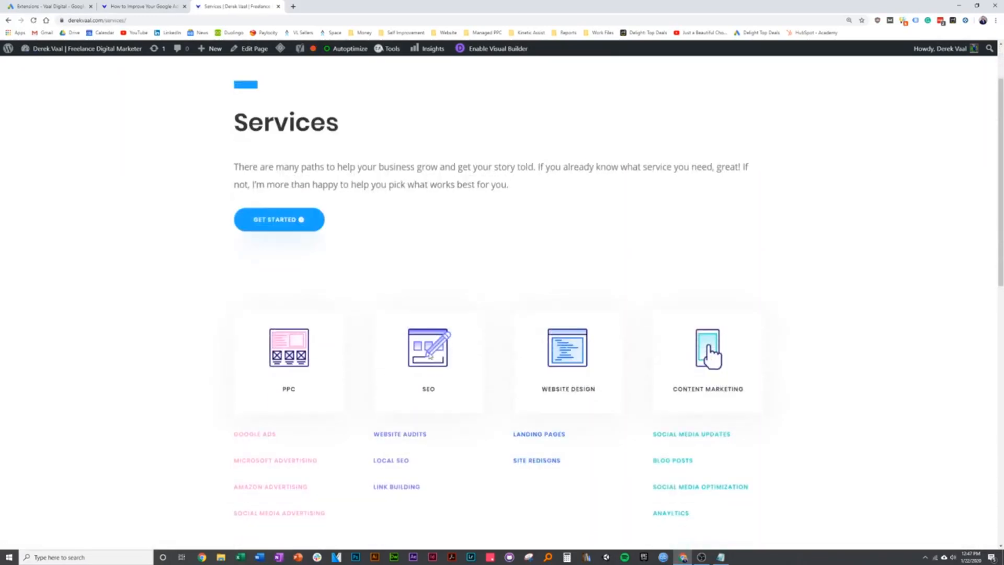
scroll(446, 385, "down", 3)
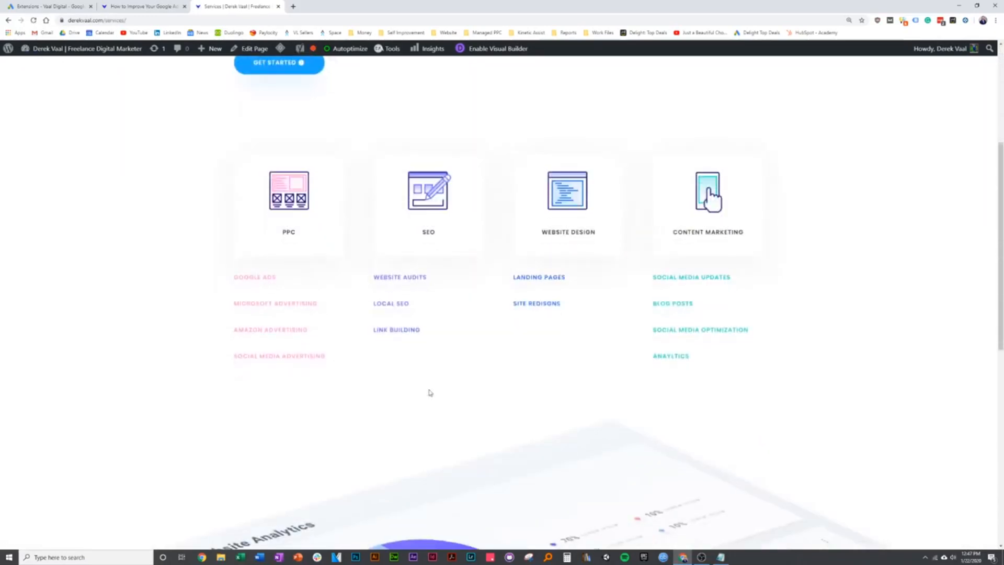
scroll(429, 393, "up", 5)
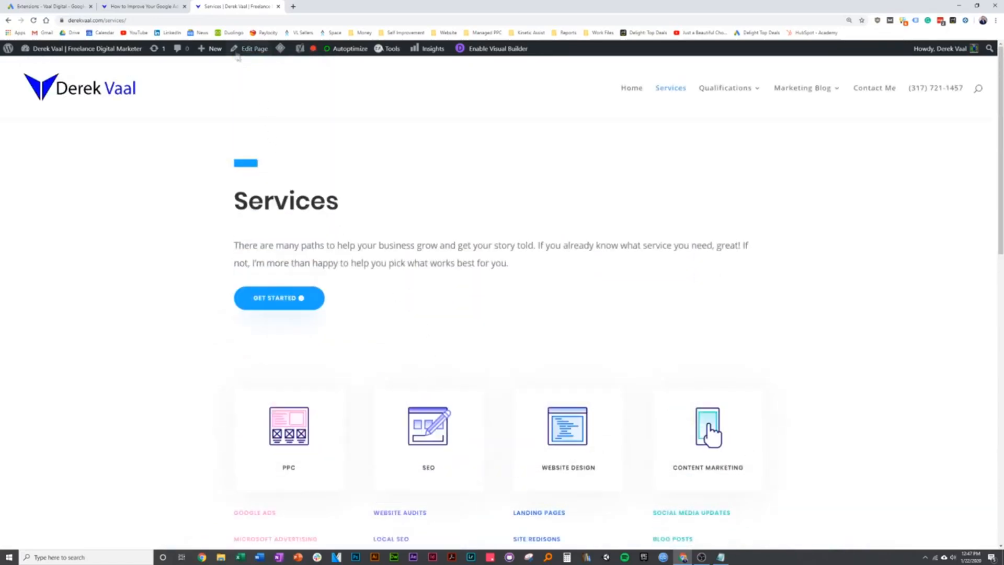
left_click(212, 20)
key("ctrl+c")
left_click(147, 6)
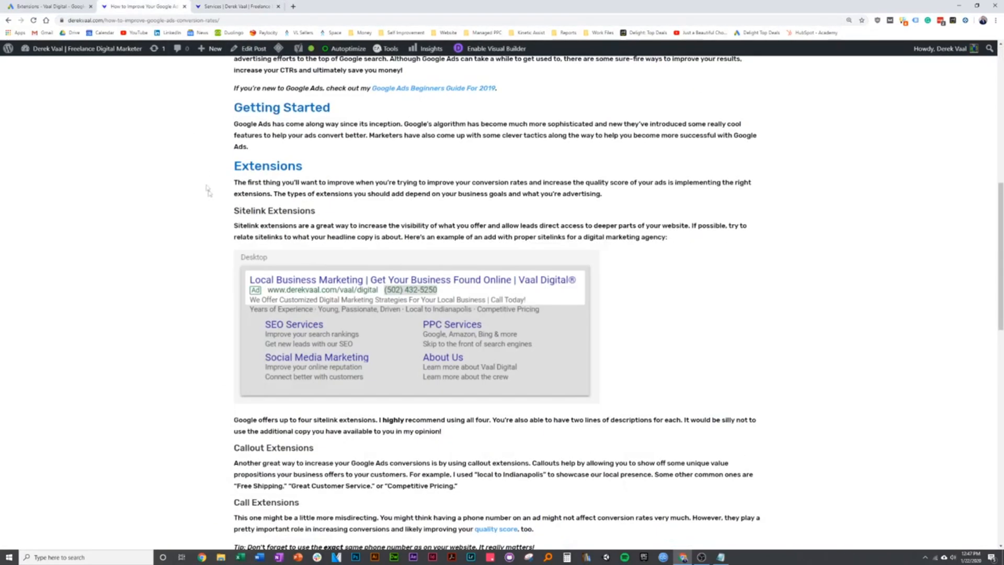
left_click(86, 6)
key("ctrl+v")
left_click(247, 339)
scroll(245, 334, "down", 2)
scroll(246, 332, "up", 2)
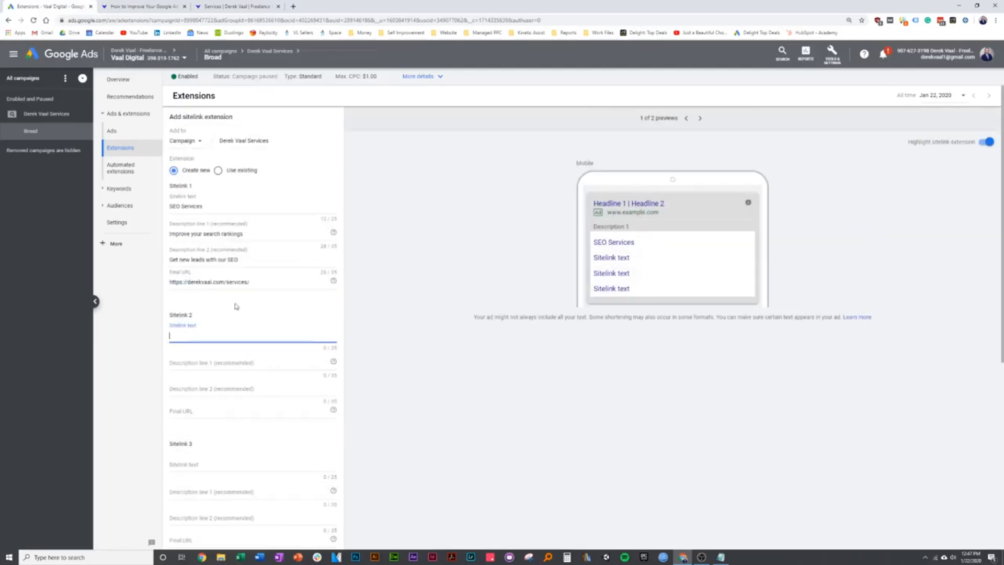
- Enter Sitelink 2 as 'PPC Services' with descriptions 'Google, Amazon, Bing & More' and 'Skip to the front of search engines'
type("PPC Services")
key("Tab")
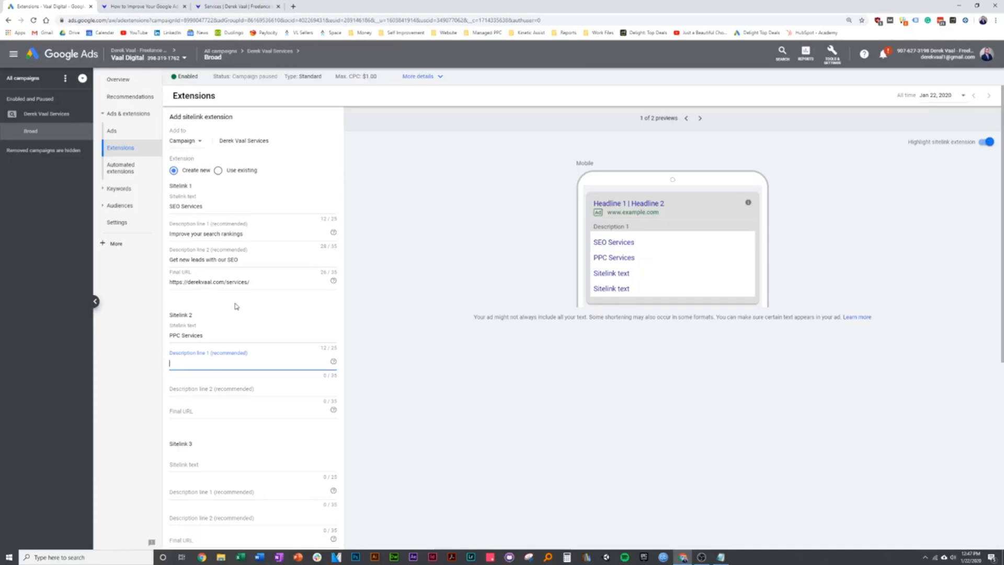
key("ctrl+Tab")
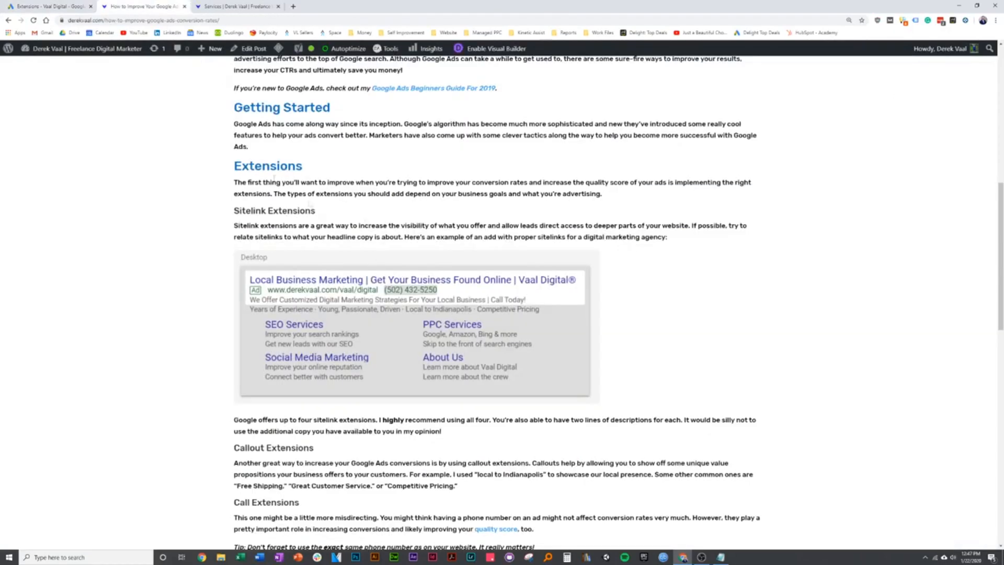
key("ctrl+shift+Tab")
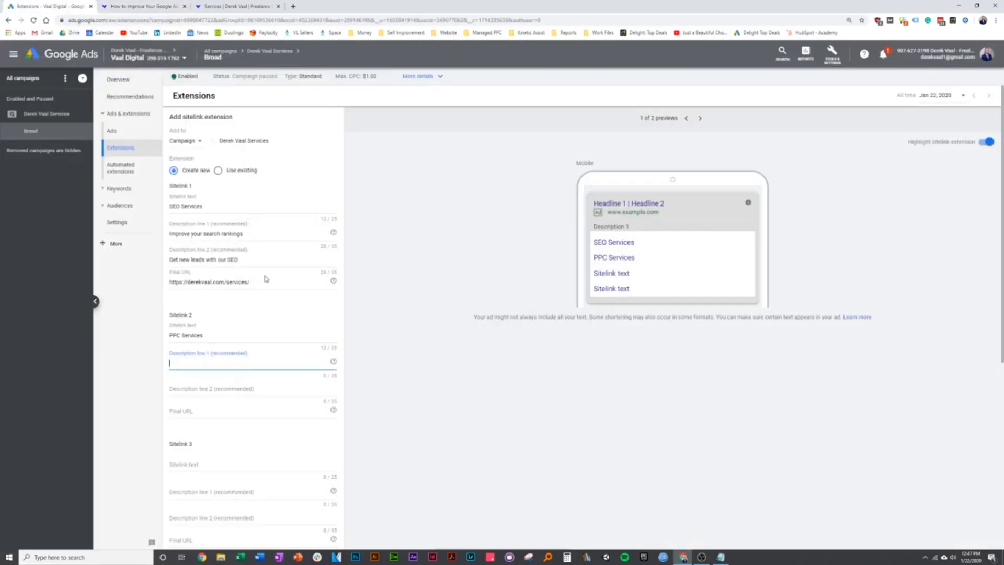
type("Google, Amazon, Bing & More")
key("Tab")
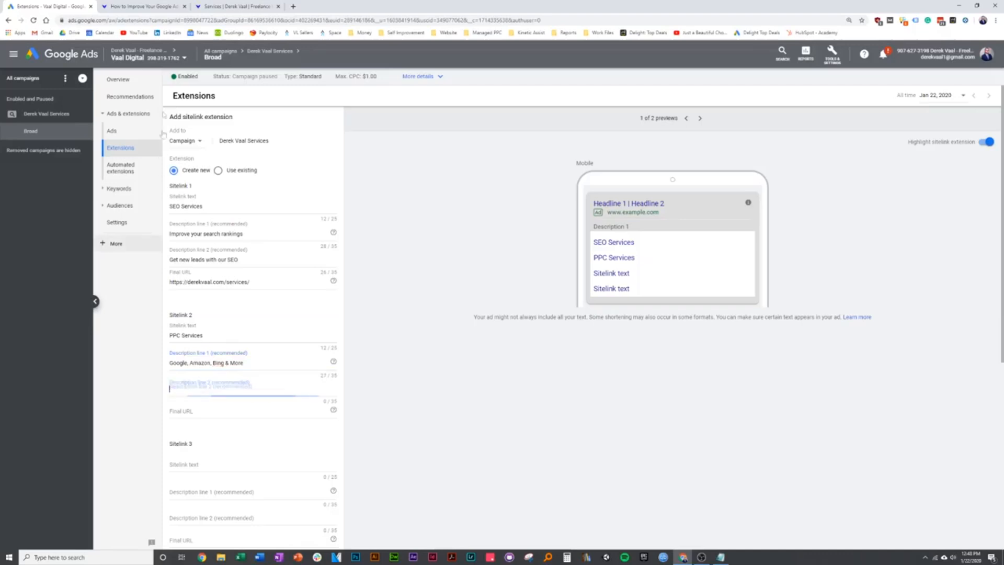
left_click(116, 4)
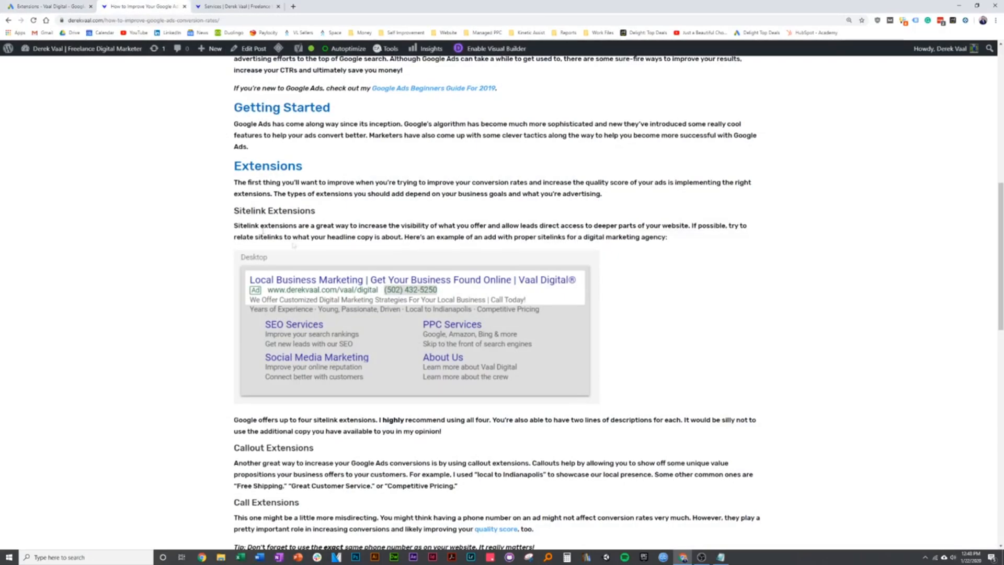
left_click(49, 6)
type("Sk")
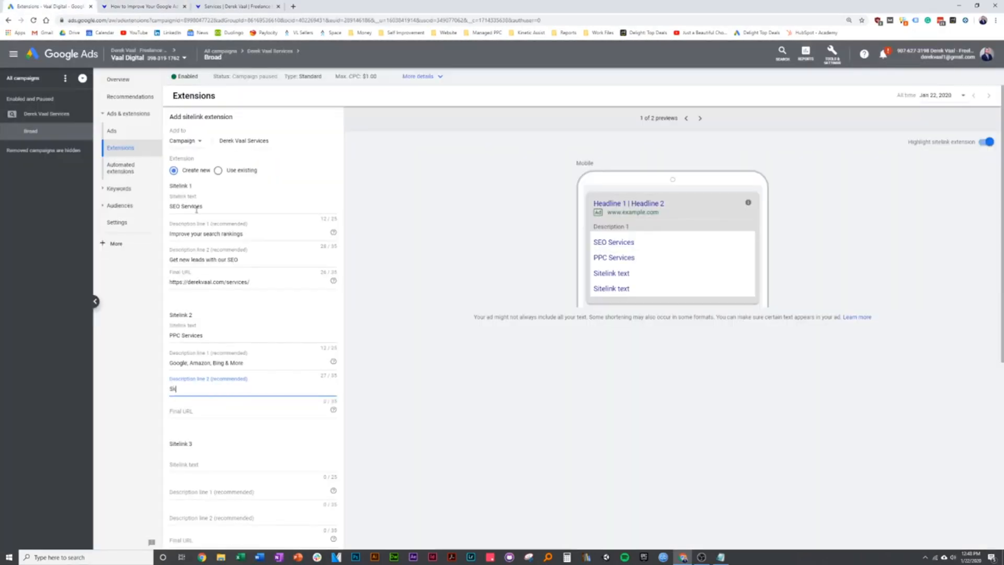
type("ip to the front of search engines")
left_click(212, 418)
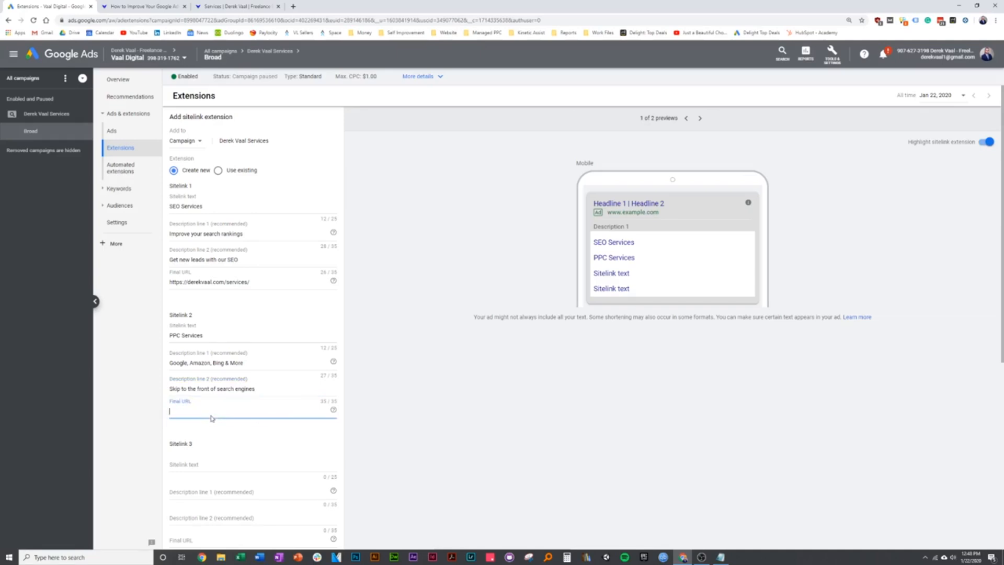
left_click(162, 7)
left_click(221, 6)
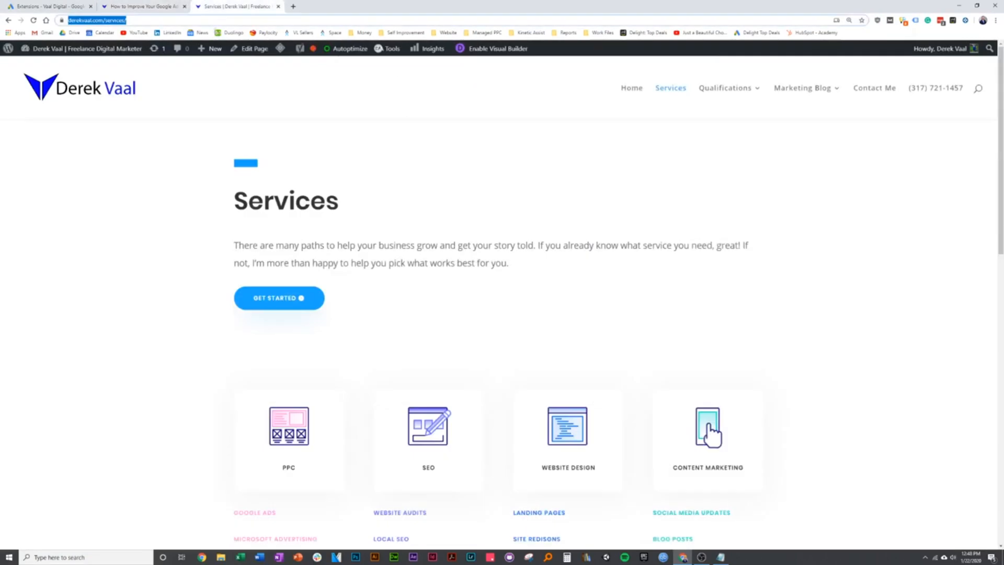
key("ctrl+x")
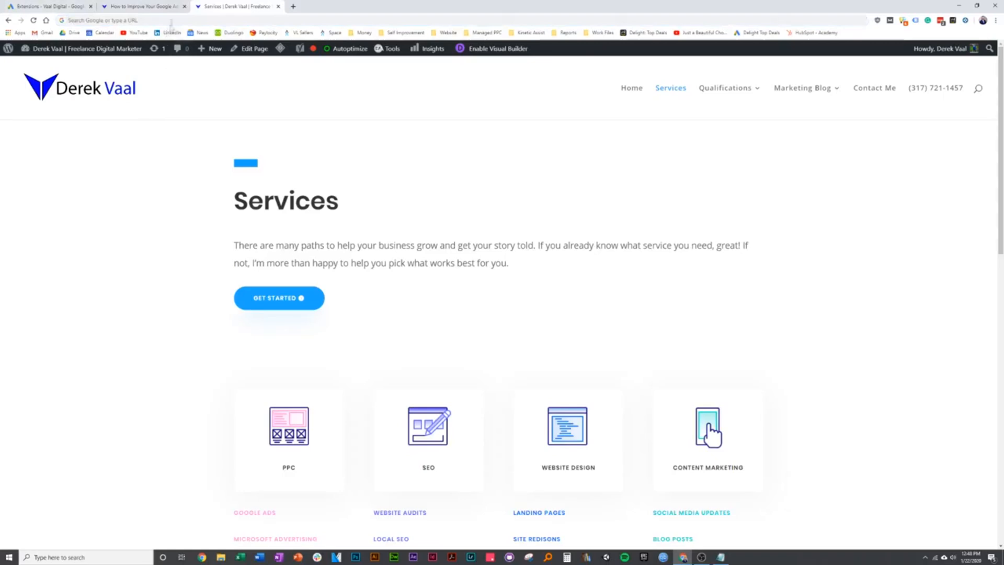
key("ctrl+v")
key("Return")
left_click(47, 6)
key("ctrl+v")
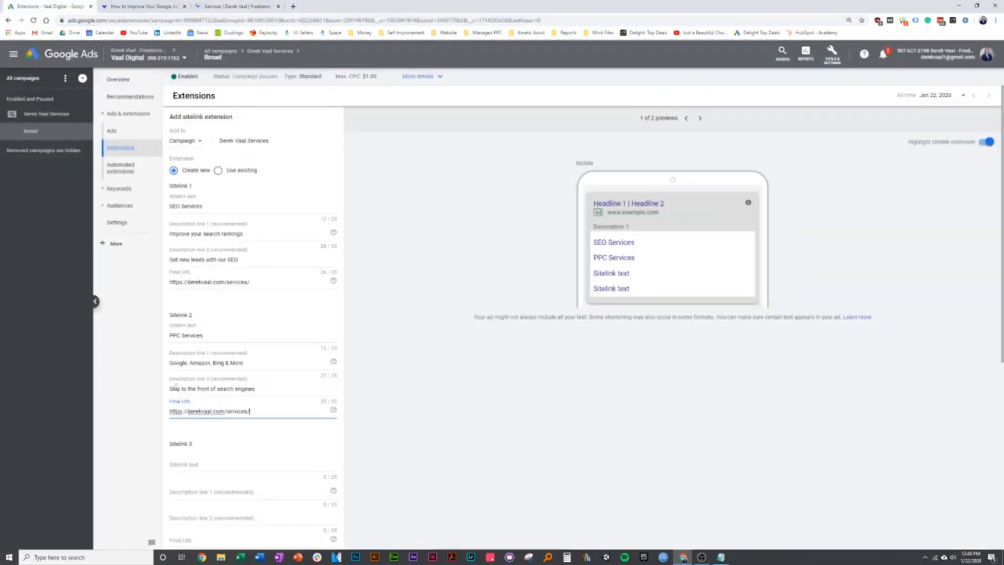
scroll(243, 378, "down", 2)
- Enter 'Social Media Marketing' as Sitelink 3's text
left_click(213, 336)
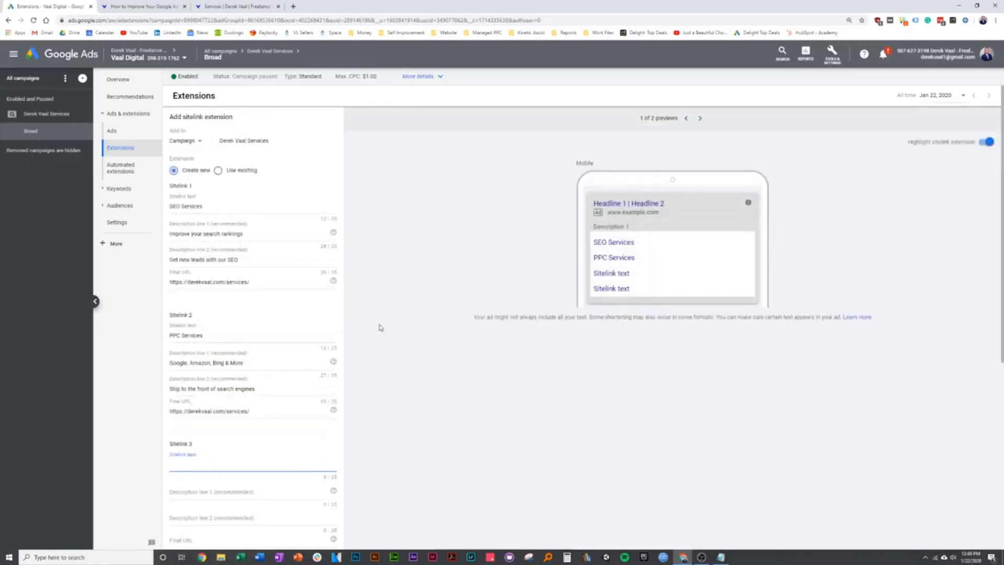
key("ctrl+Tab")
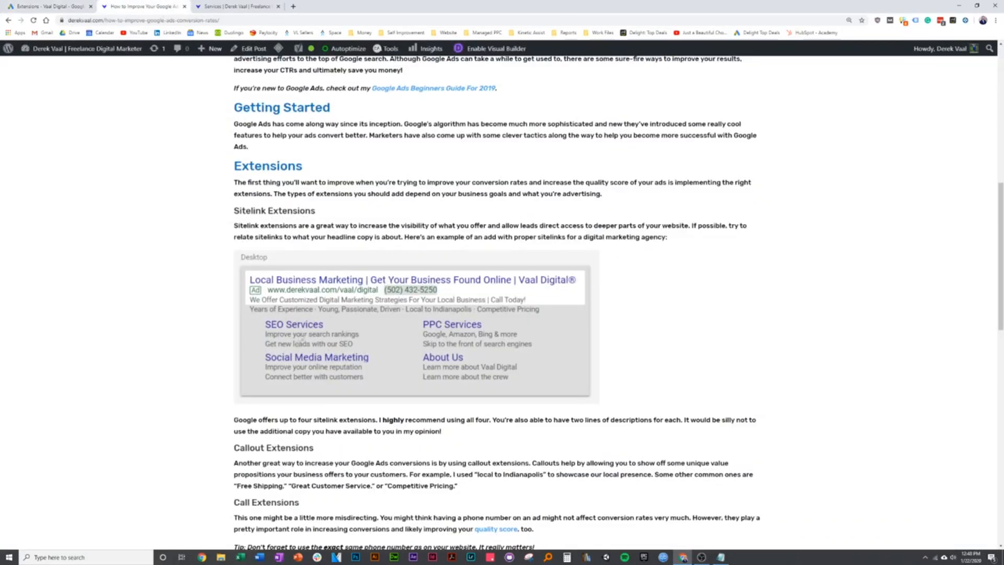
left_click(77, 8)
type("Social Media Marketing")
key("Tab")
- Enter 'Improve your online reputation' as Sitelink 3's first description
scroll(257, 327, "down", 1)
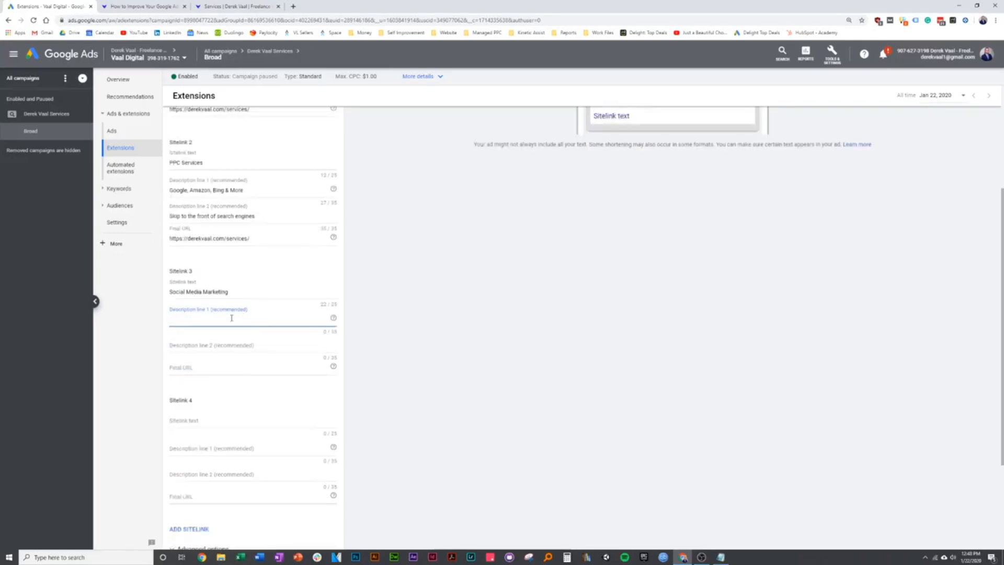
key("ctrl+Tab")
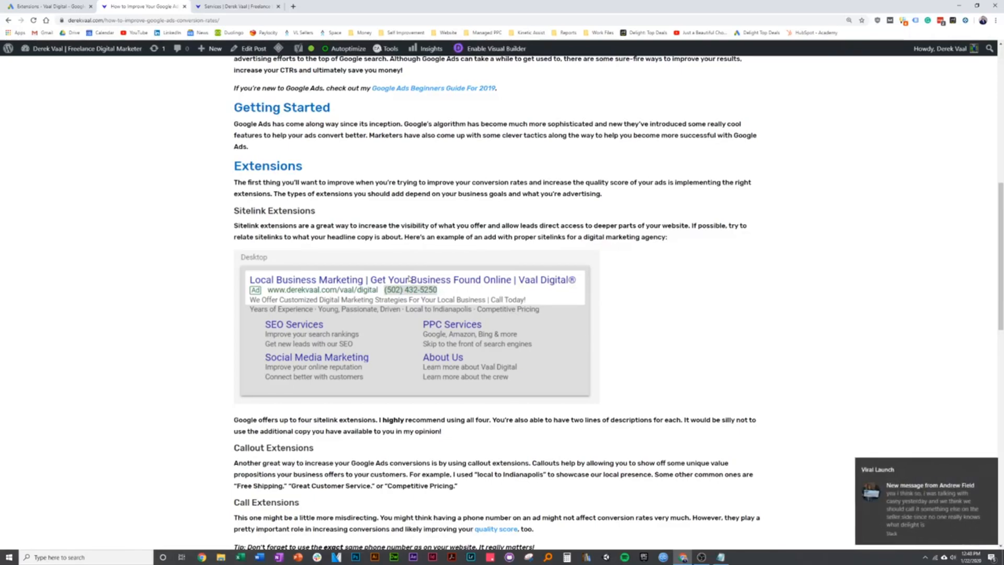
scroll(225, 383, "up", 2)
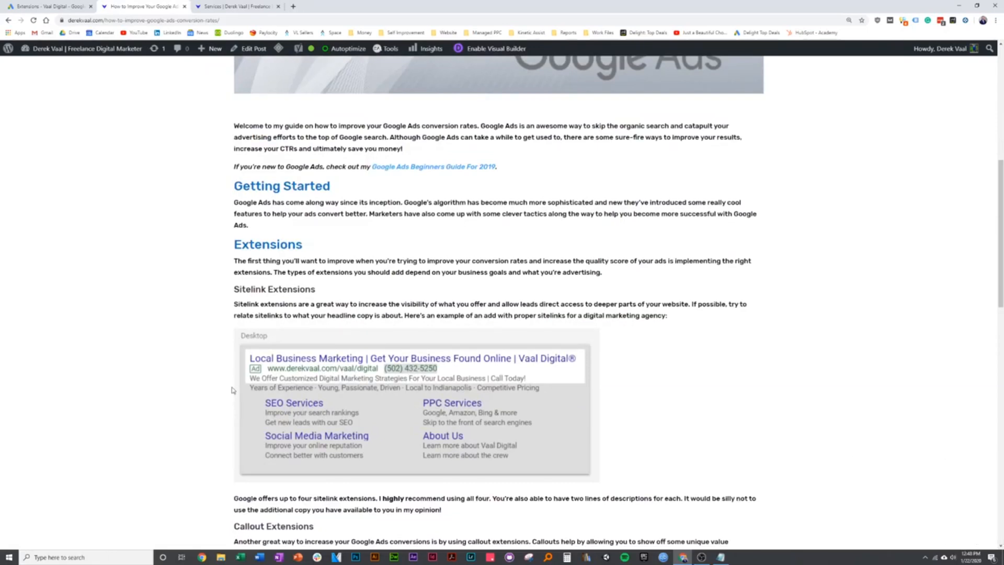
scroll(184, 351, "down", 2)
left_click(50, 7)
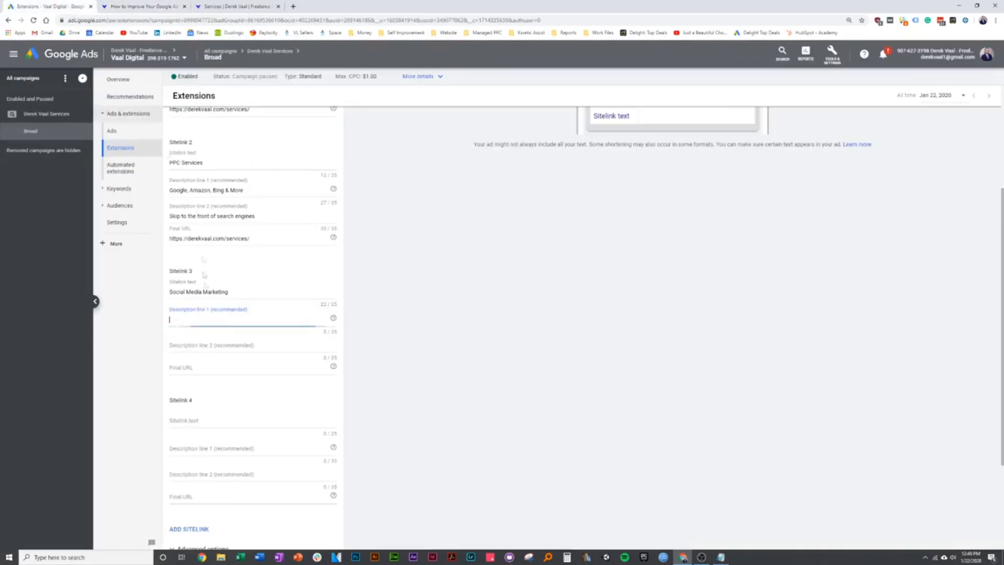
type("Improve your")
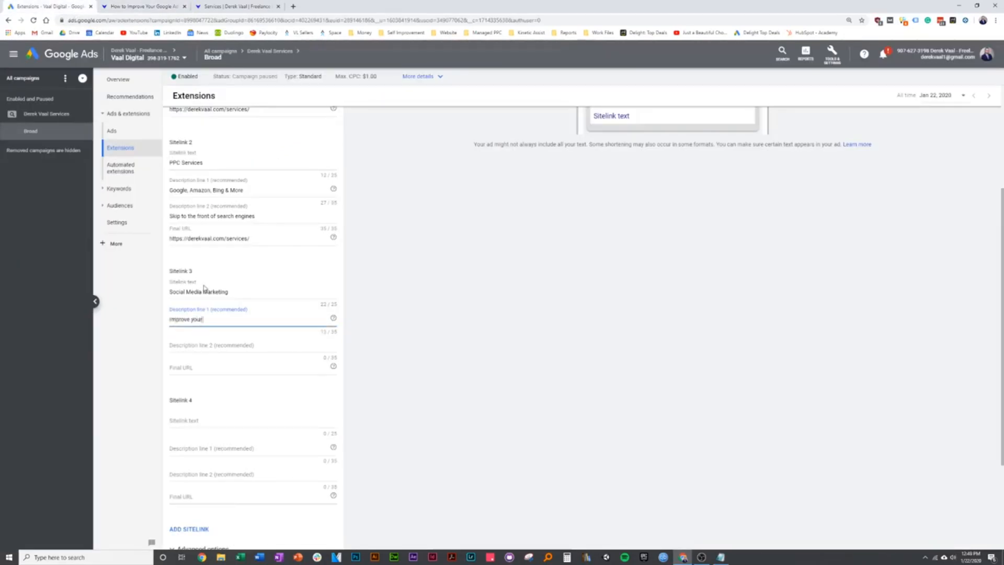
type(" online reputation")
key("ctrl+Tab")
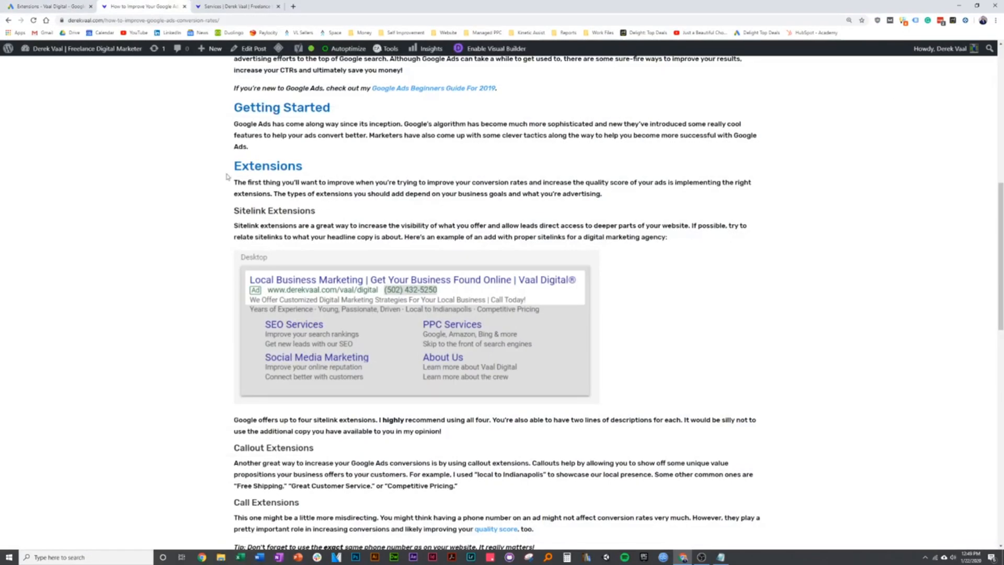
key("ctrl+Tab")
key("ctrl+shift+Tab")
key("ctrl+shift+Tab")
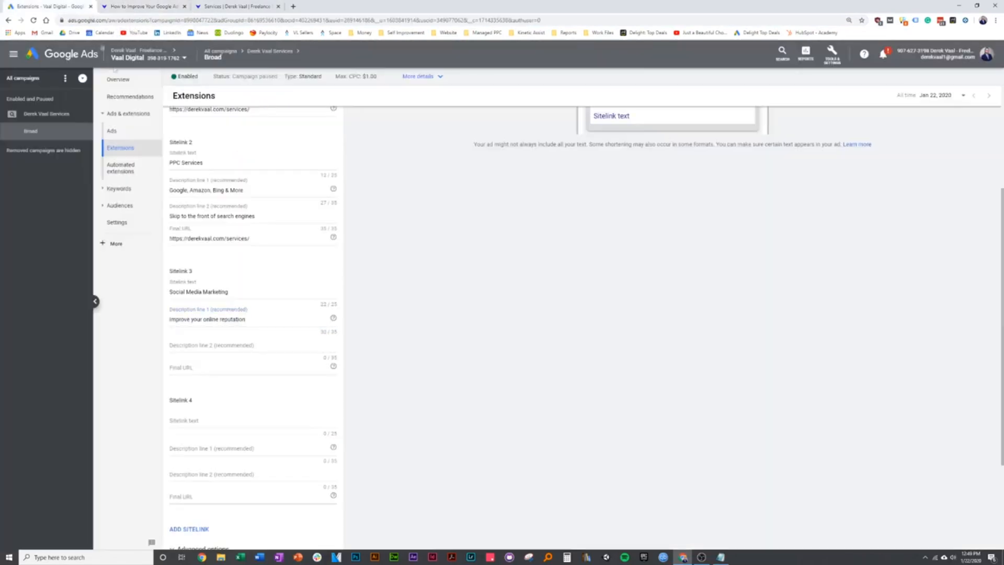
- Enter 'Connect better with customers' as Sitelink 3's second description
left_click(222, 343)
type("Create")
key("BackSpace")
key("BackSpace")
key("BackSpace")
key("BackSpace")
key("BackSpace")
key("BackSpace")
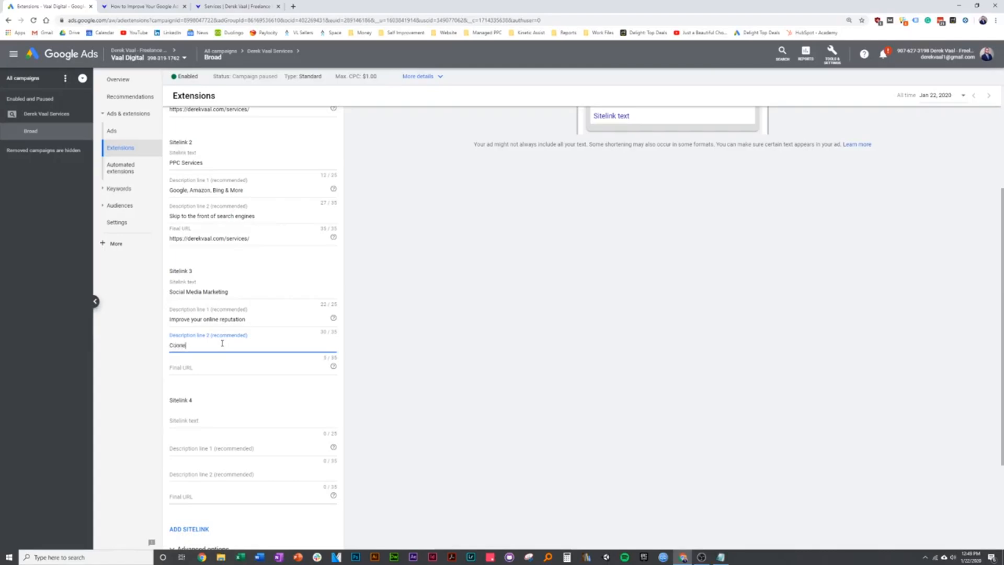
type("Connect better with our")
type("tomers")
key("Tab")
- Copy the Services page address and paste it as Sitelink 3's final URL
left_click(144, 7)
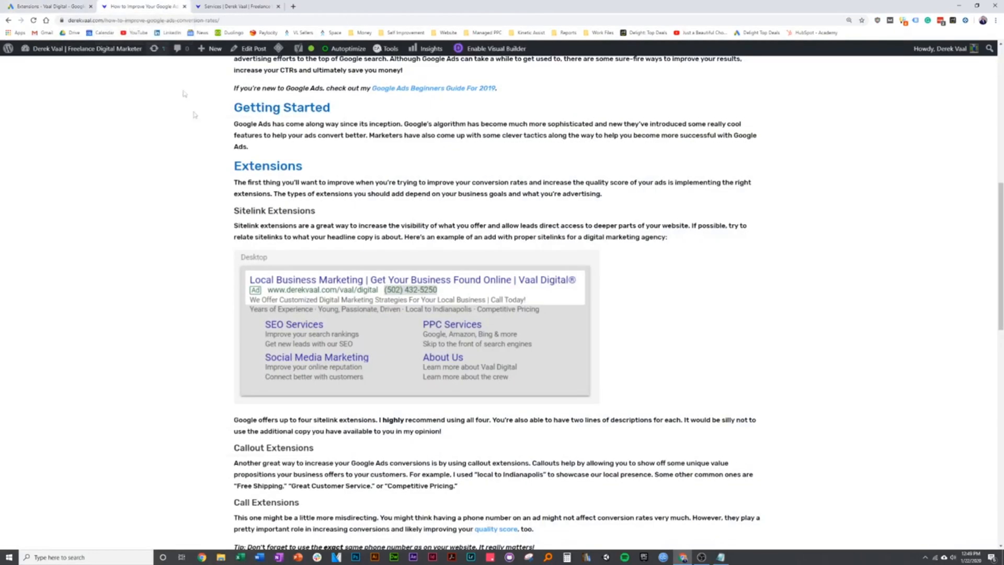
left_click(76, 6)
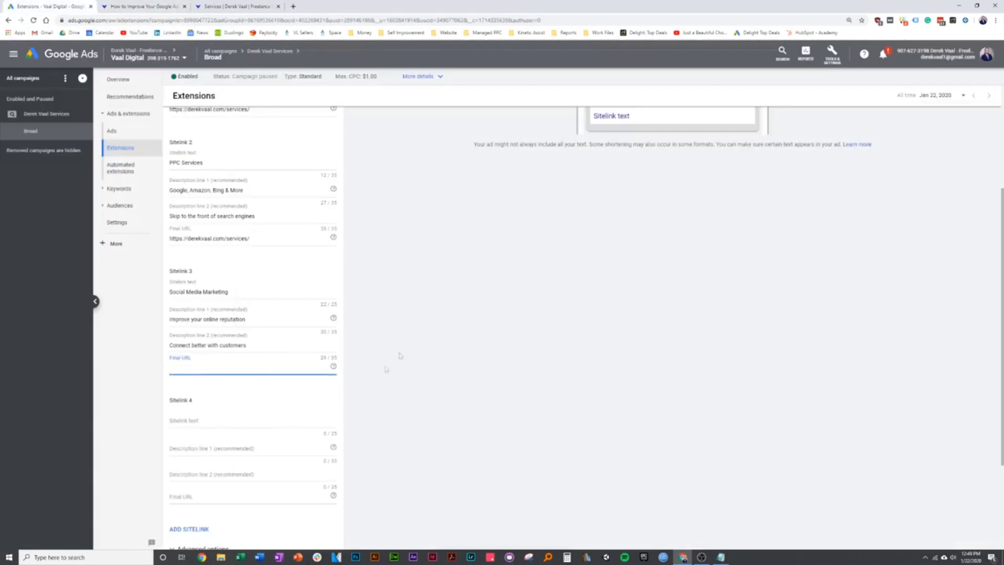
left_click(144, 6)
left_click(238, 7)
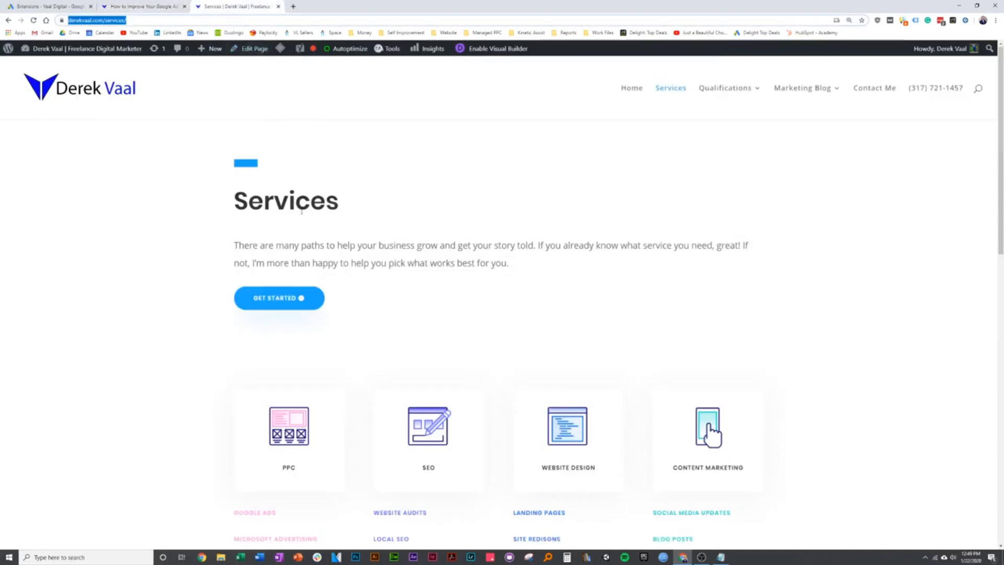
left_click(283, 20)
left_click(77, 6)
left_click(211, 367)
key("ctrl+v")
left_click(210, 421)
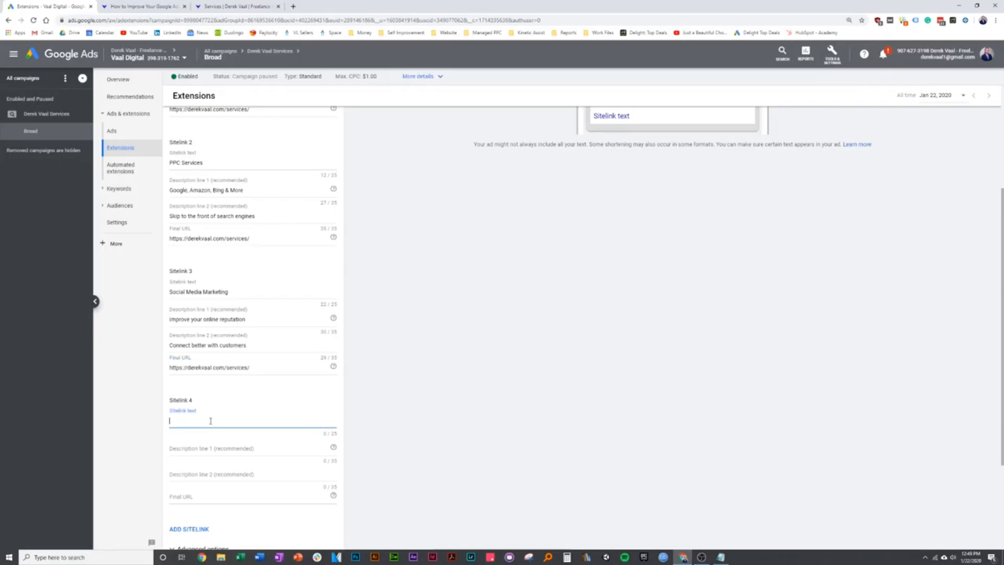
- Enter Sitelink 4 as 'About Us' with first description 'Learn more about Me'
scroll(214, 422, "down", 1)
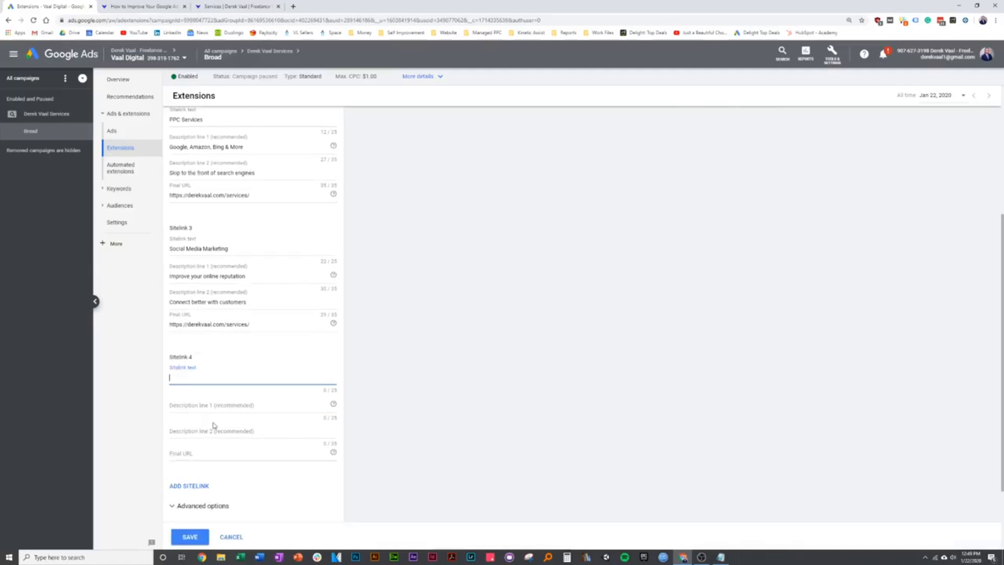
type("About Us")
left_click(198, 408)
left_click(156, 4)
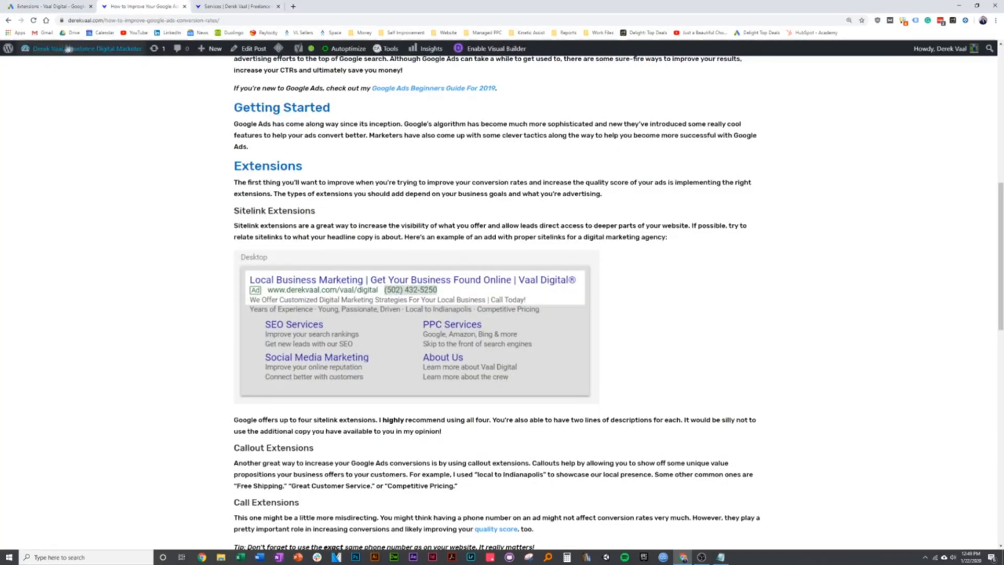
left_click(47, 6)
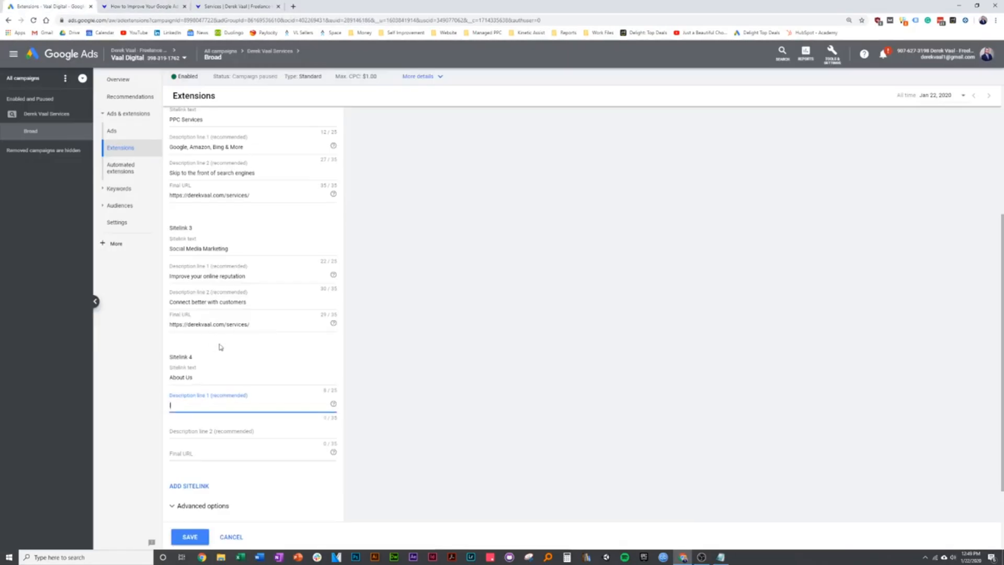
type("Learn more about Me")
left_click(178, 460)
- Paste the derekvaal.com Contact Me page address as Sitelink 4's final URL
key("ctrl+Tab")
key("ctrl+Tab")
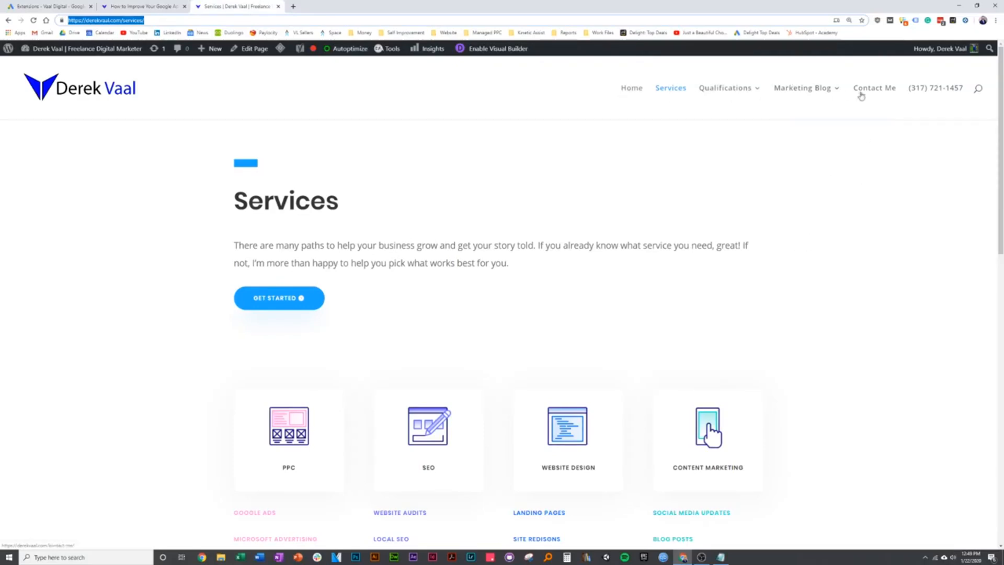
mouse_move(798, 106)
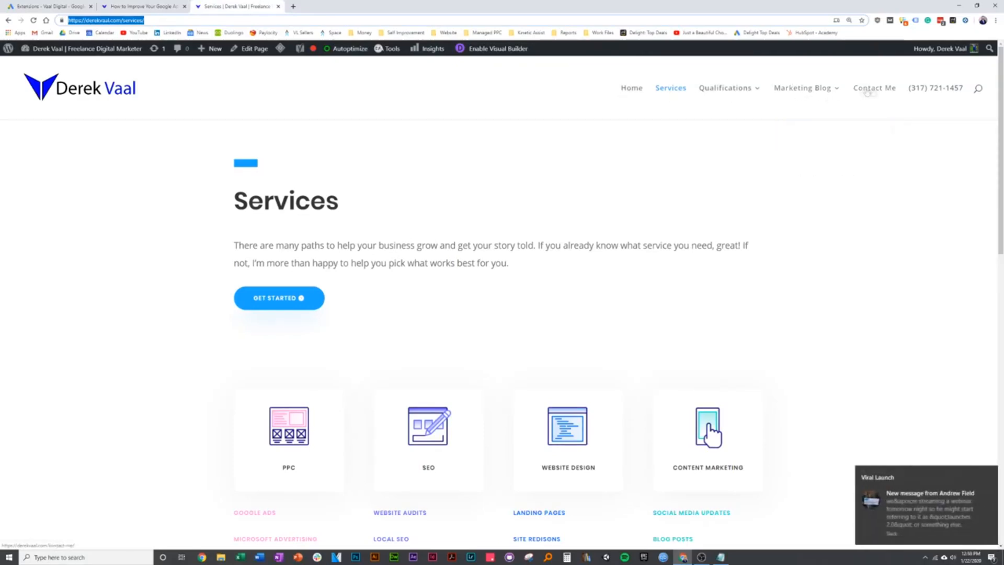
key("Return")
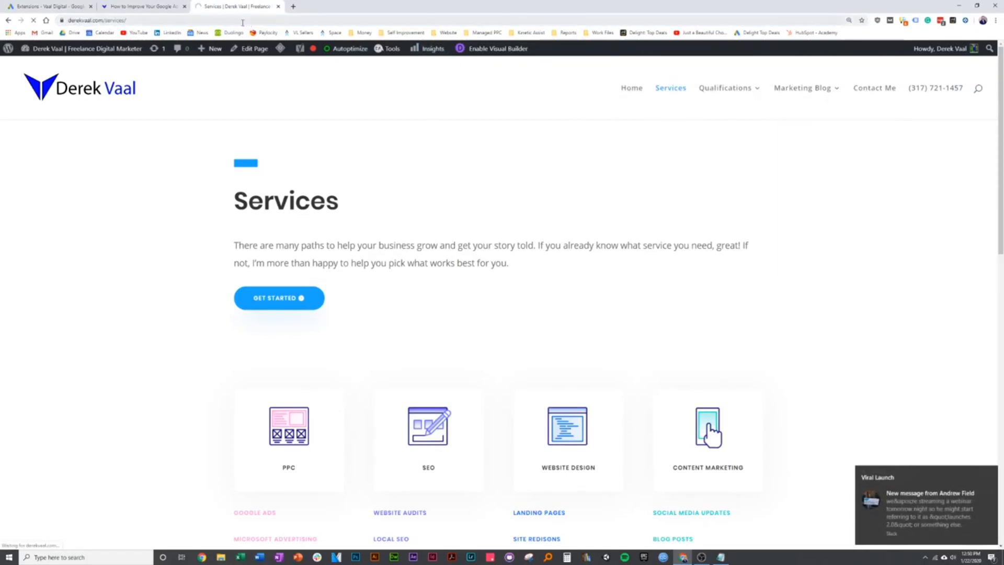
left_click(878, 90)
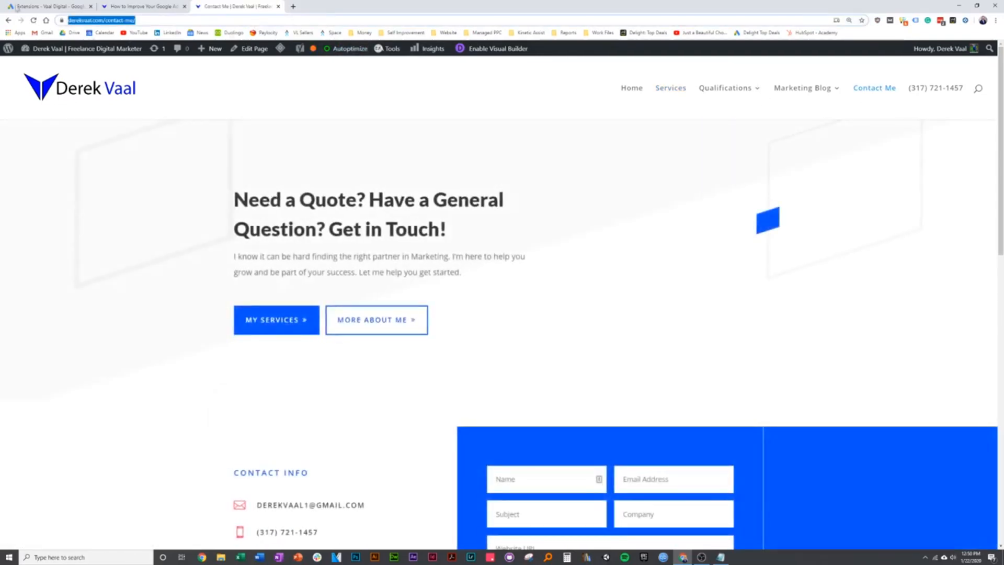
left_click(47, 6)
type("https://derekvaal.com/contact-me/")
scroll(244, 448, "down", 1)
- Add Sitelink 4's second description 'Learn more about my services' and save all four sitelinks
left_click(191, 493)
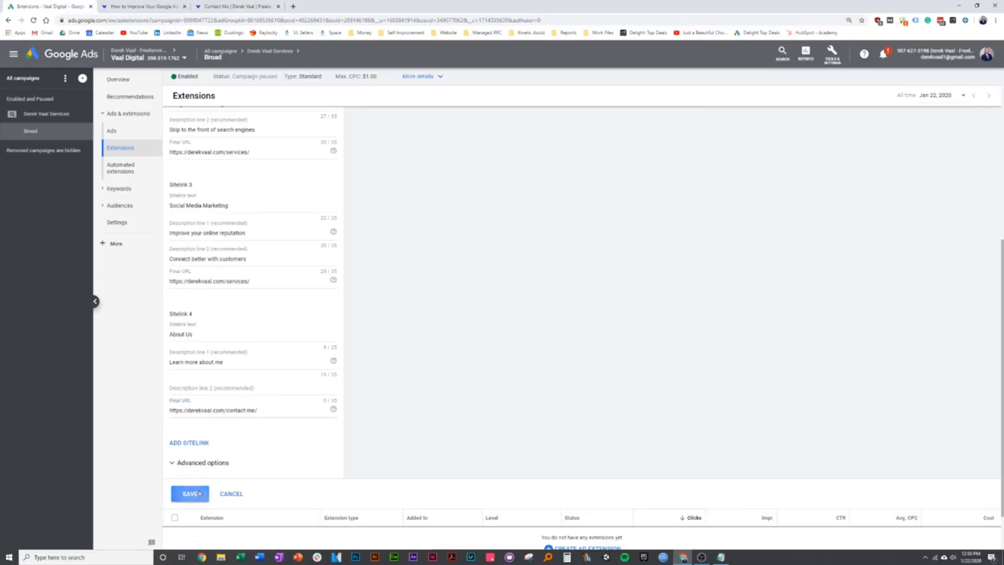
scroll(252, 361, "down", 3)
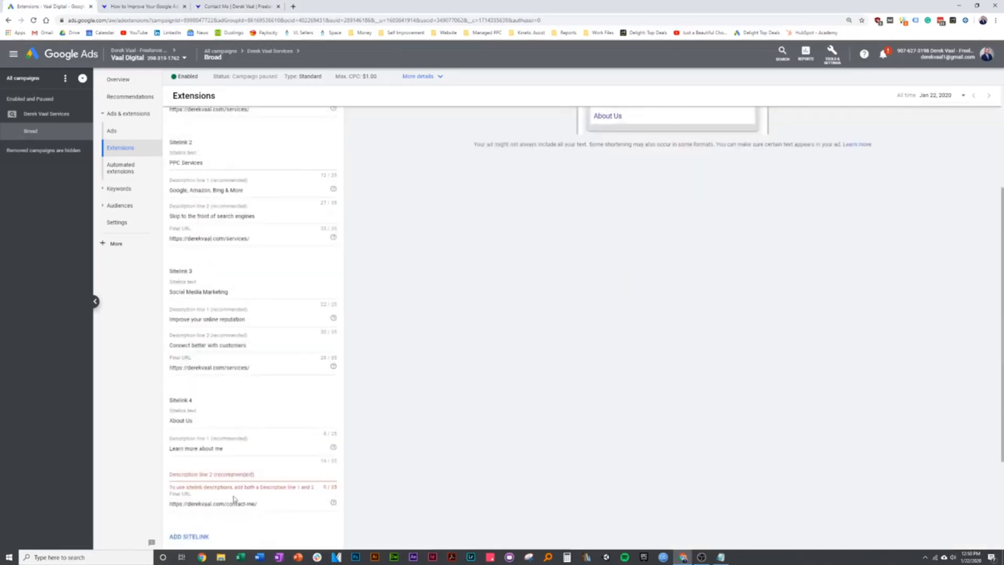
scroll(255, 471, "down", 1)
left_click(236, 433)
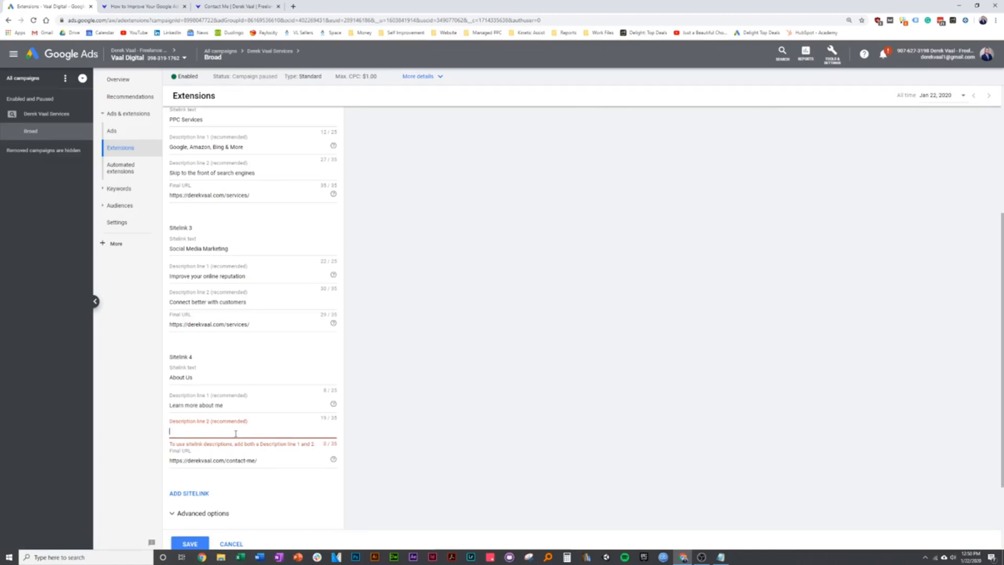
type("learn more about")
key("Delete")
type("L")
scroll(195, 451, "down", 2)
left_click(192, 446)
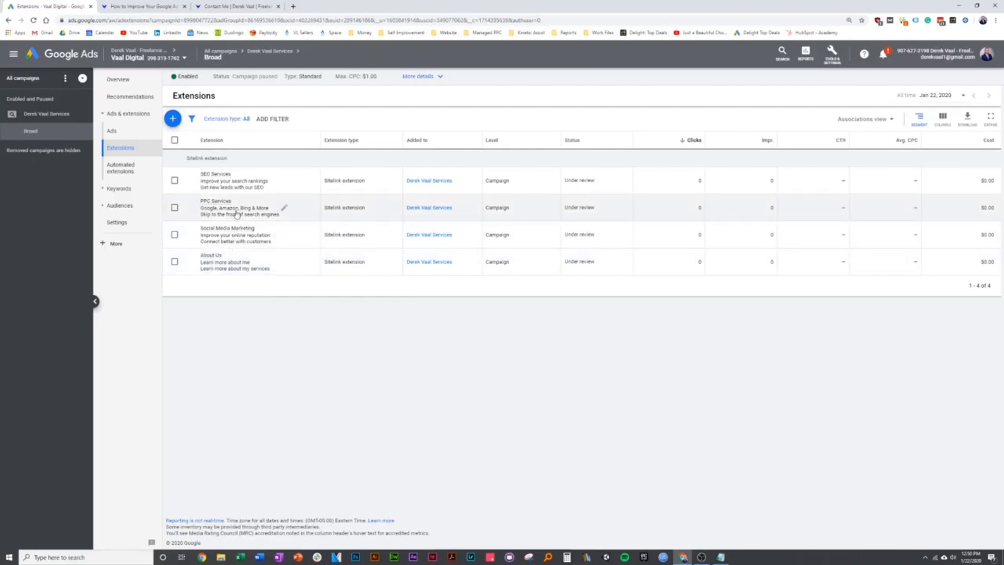
- Open the Broad ad group's text ad in the editor to preview its four sitelinks, then cancel
left_click(132, 136)
left_click(359, 170)
left_click(360, 177)
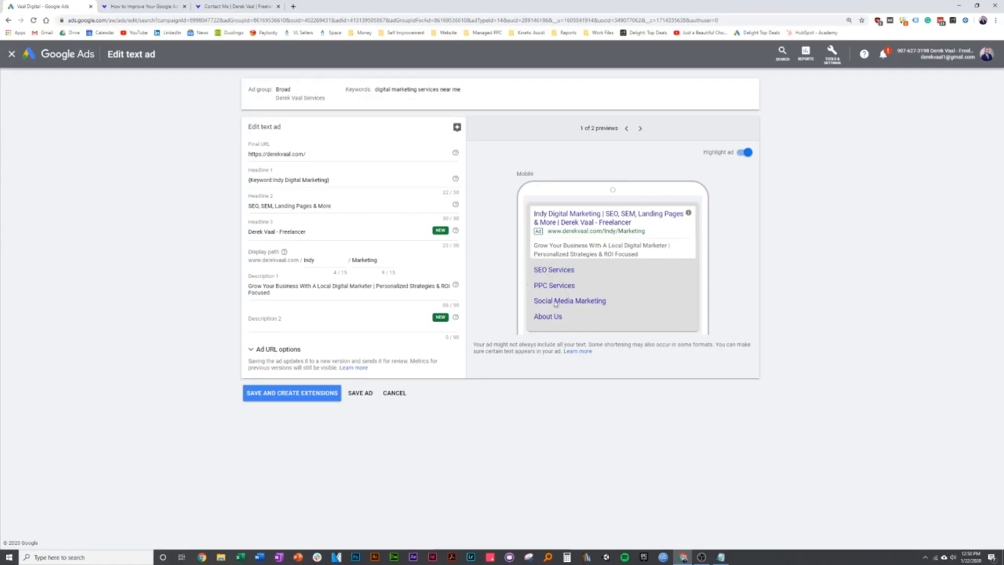
left_click(394, 393)
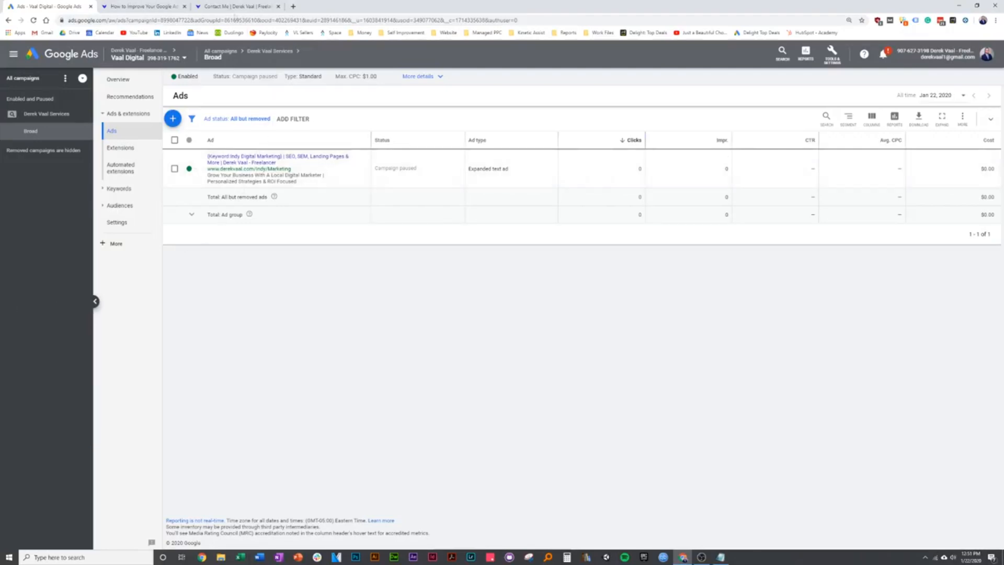
key("ctrl+shift+Tab")
key("ctrl+shift+Tab")
scroll(221, 240, "down", 3)
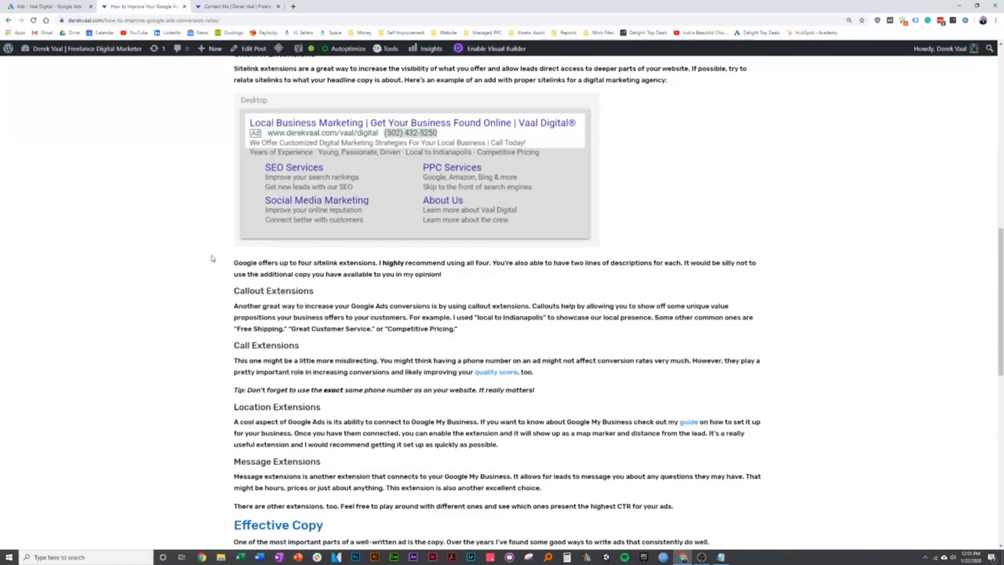
scroll(213, 258, "up", 2)
scroll(187, 270, "down", 2)
scroll(133, 240, "up", 2)
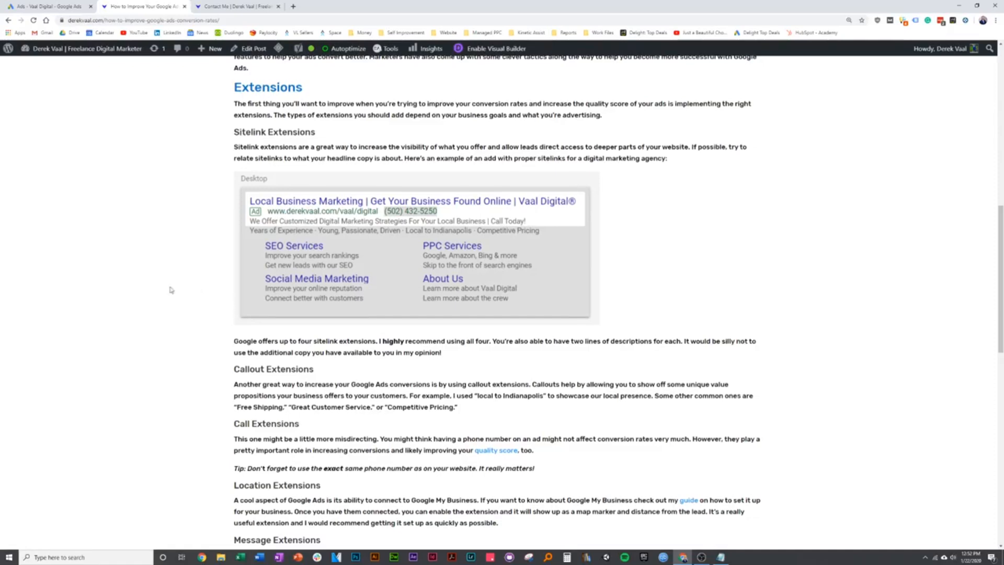
scroll(197, 287, "down", 2)
scroll(303, 225, "up", 1)
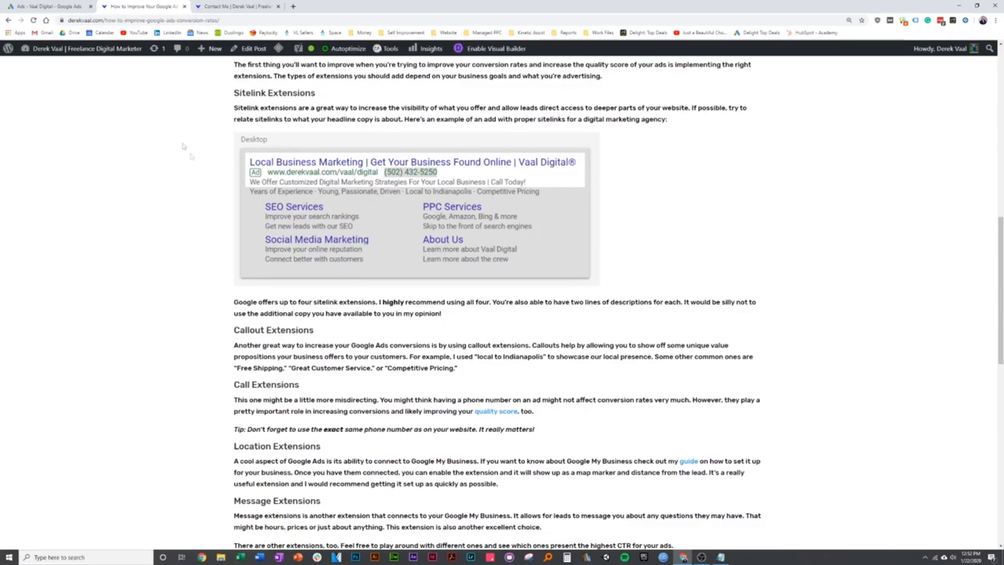
left_click(57, 6)
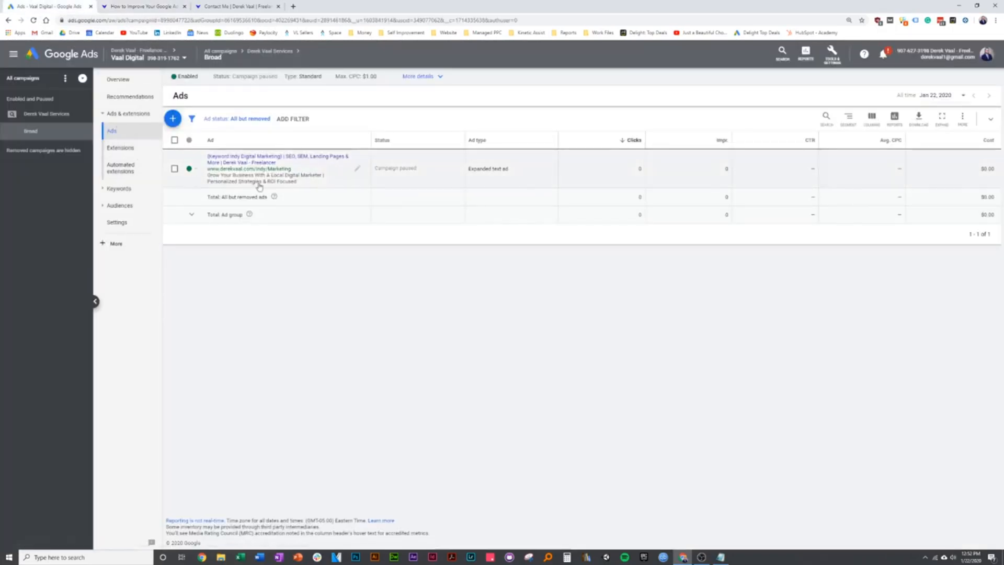
- Start a new callout extension and enter 'Years Of Experience' as the first callout
left_click(145, 150)
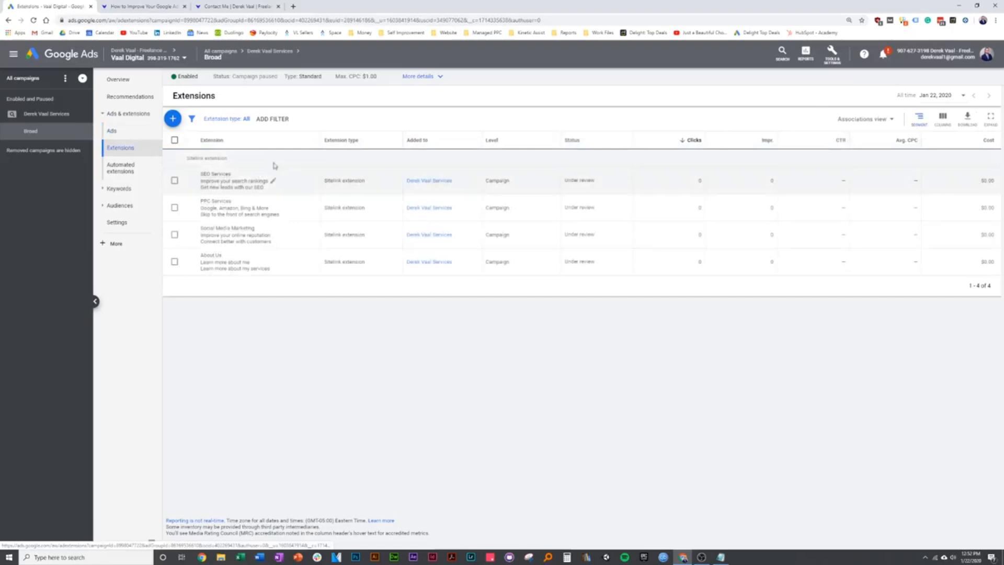
left_click(173, 118)
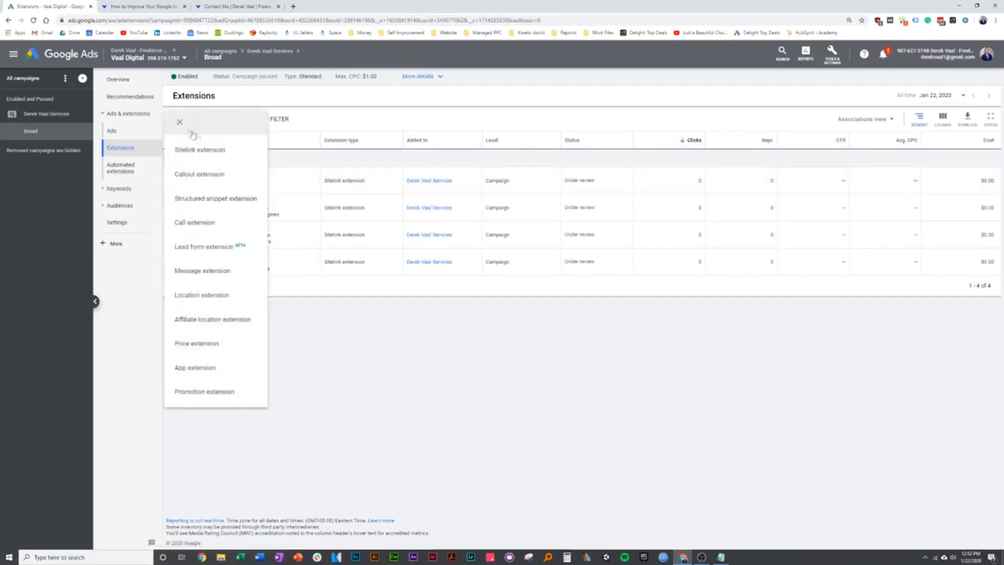
left_click(216, 174)
left_click(235, 192)
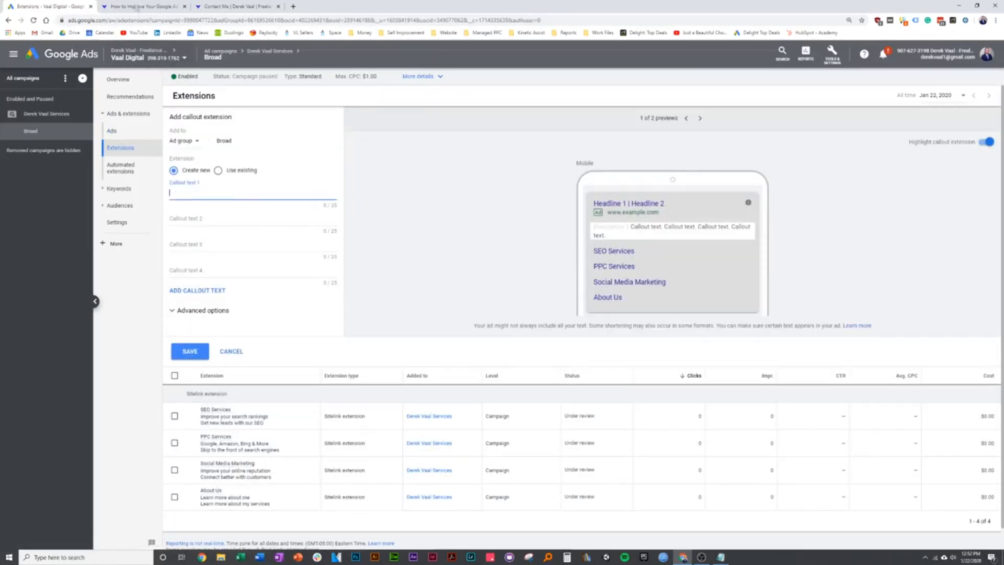
left_click(142, 7)
scroll(185, 297, "down", 1)
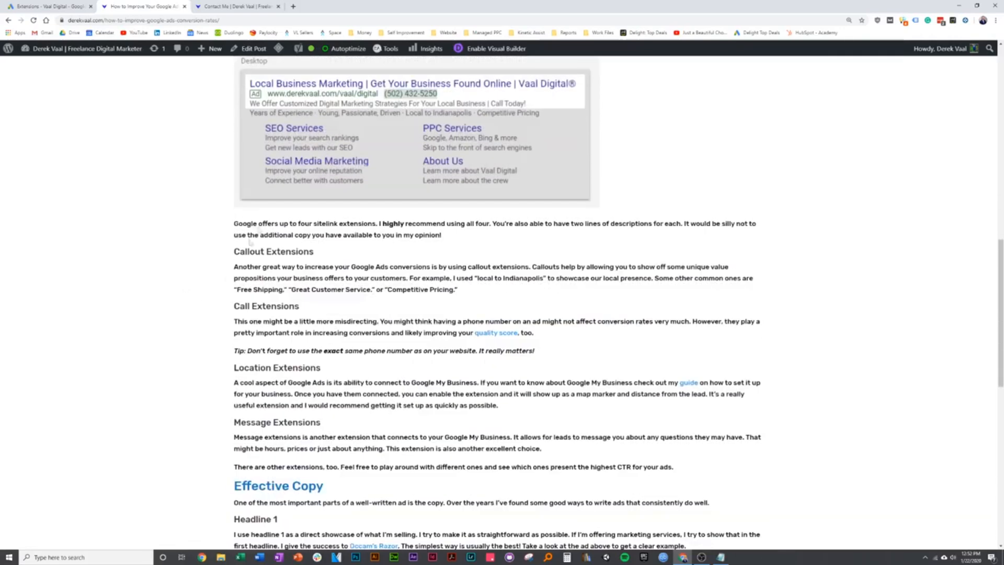
scroll(251, 242, "up", 1)
left_click(53, 6)
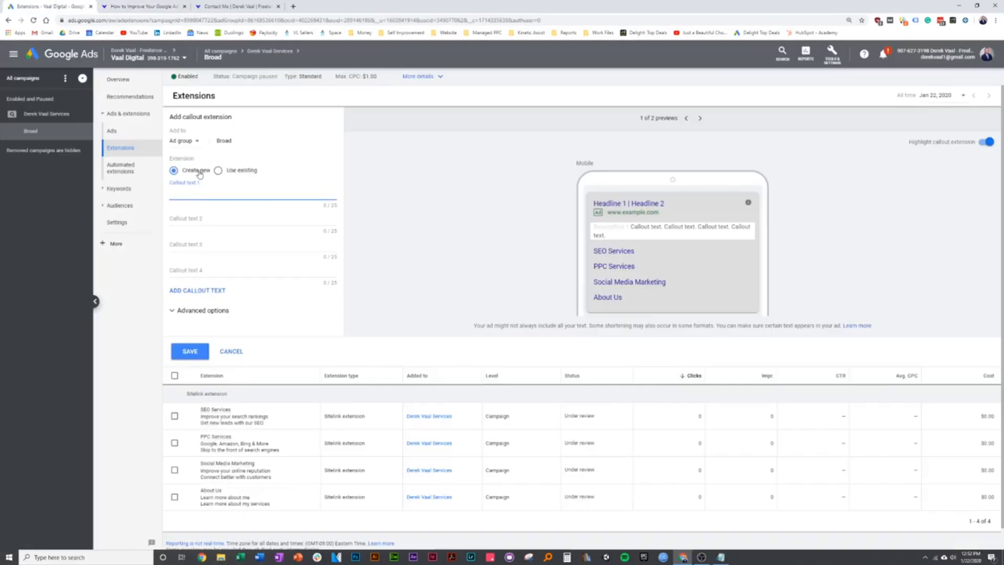
type("Years of E")
key("BackSpace")
key("BackSpace")
key("BackSpace")
key("BackSpace")
type("Of Exp")
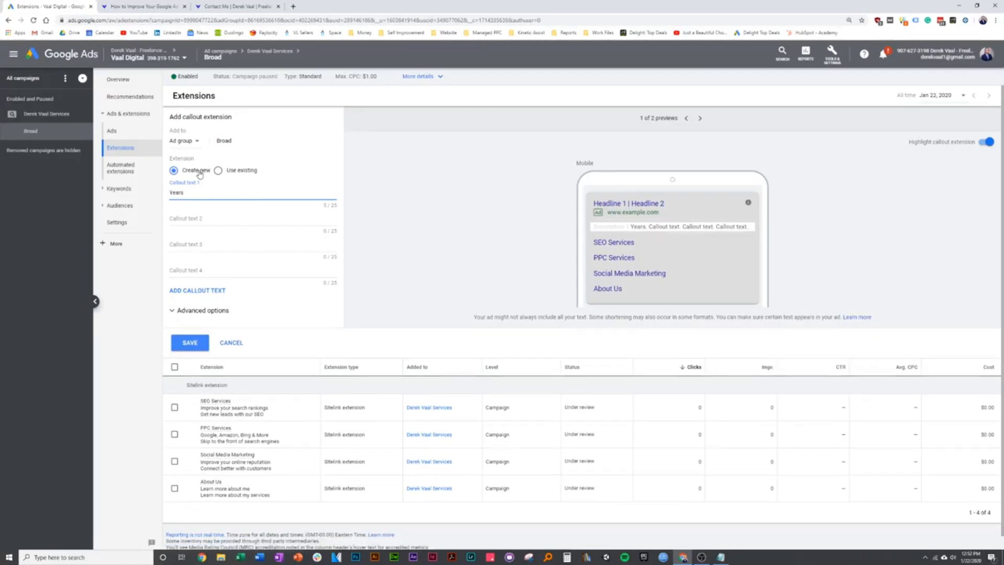
type("erience")
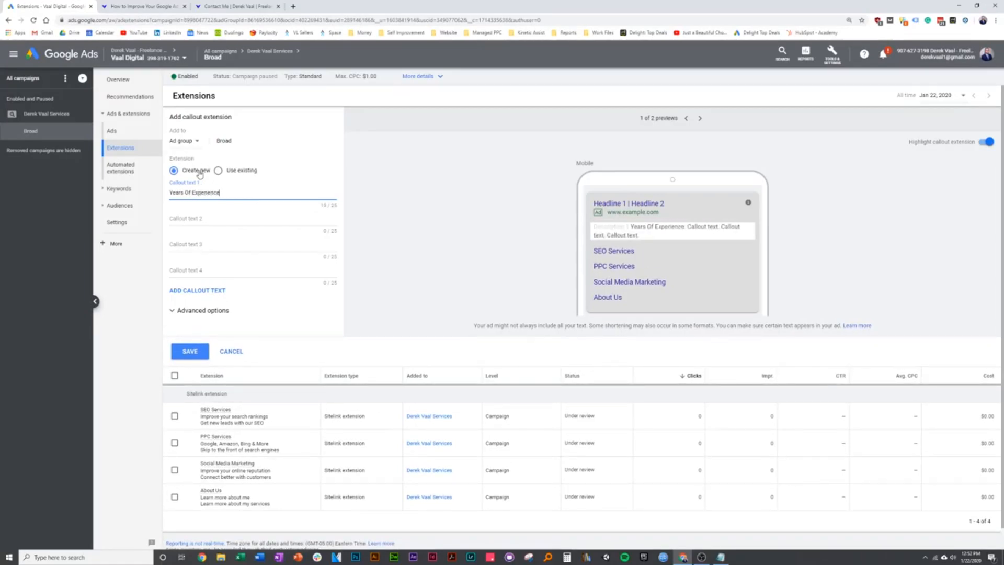
- Add callouts 'Local To Indy', 'Competitive Pricing' and 'Passionate & Driven'
left_click(198, 219)
type("Loca")
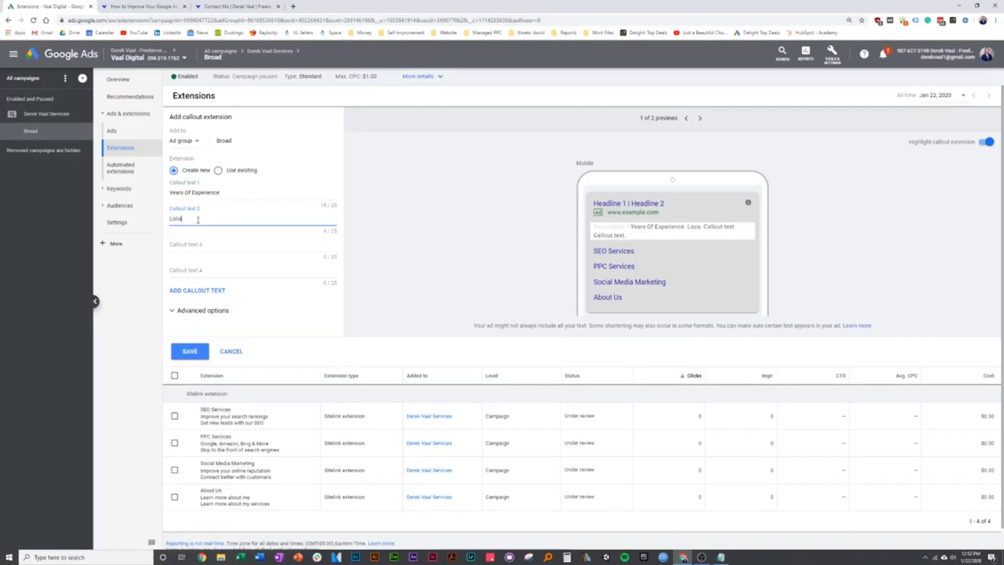
type("l To Indy")
left_click(211, 247)
type("Competitive Pricing")
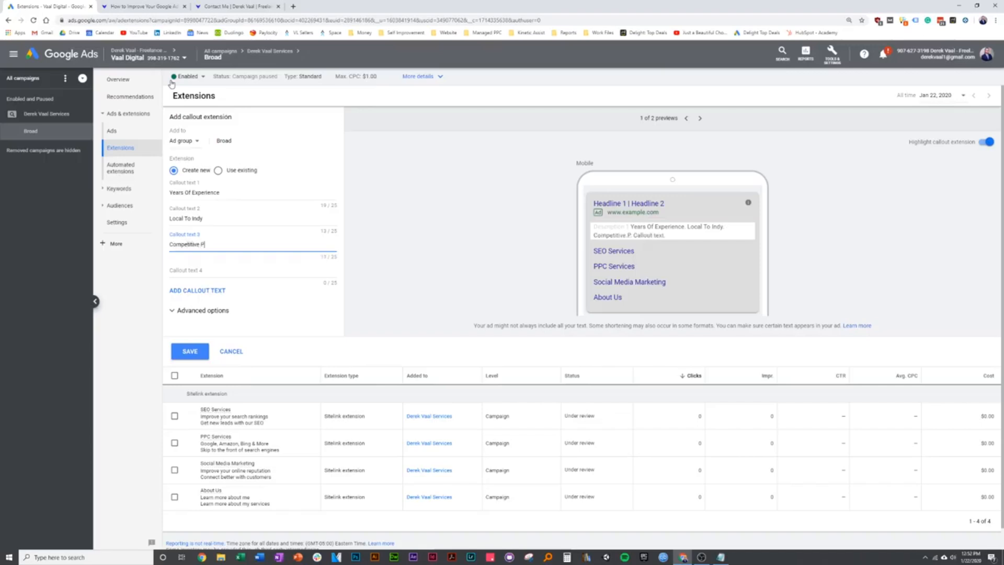
left_click(141, 6)
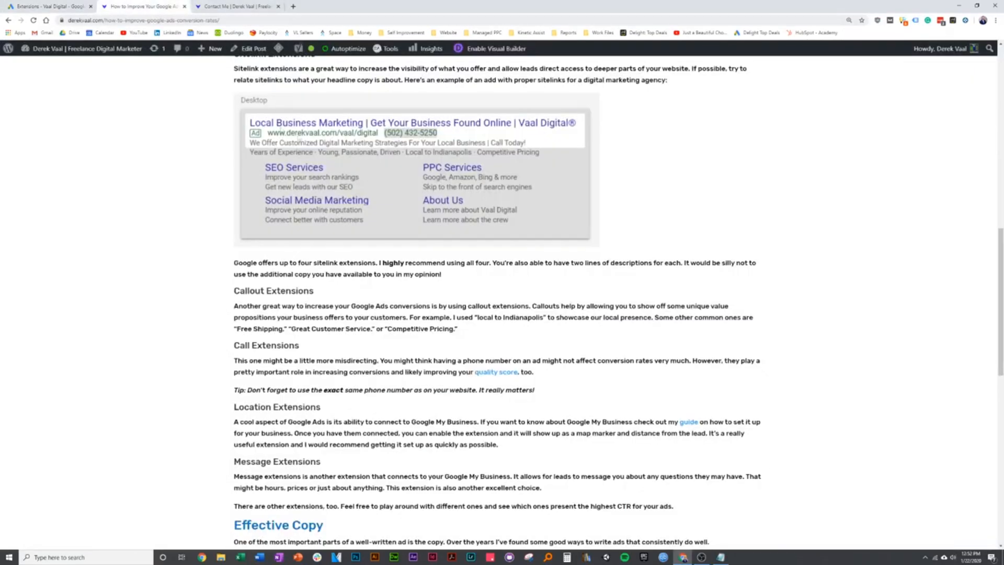
left_click(78, 6)
left_click(212, 270)
type("Passionate & Driven")
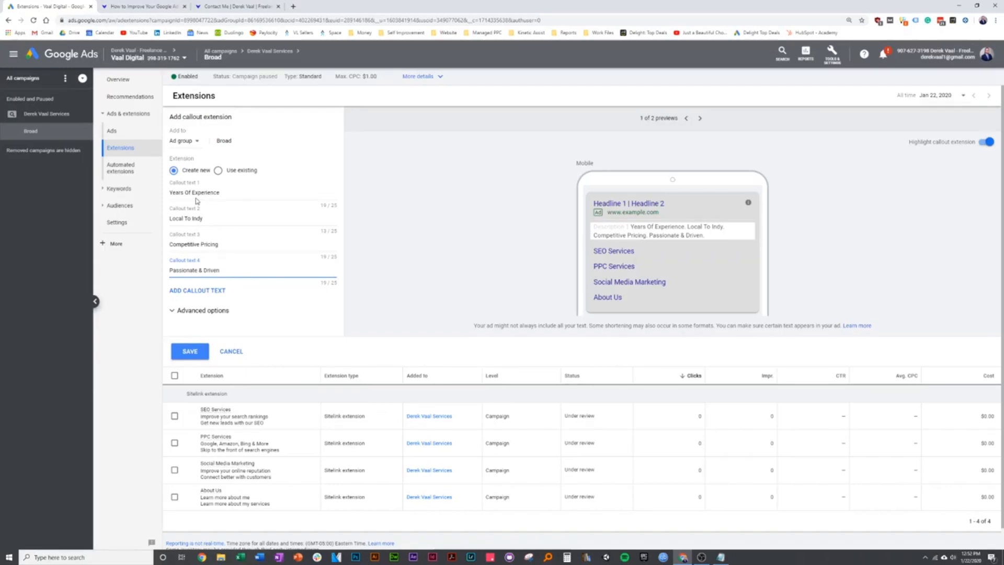
- Apply the four callouts at campaign level and save them
left_click(196, 143)
left_click(195, 166)
left_click(195, 351)
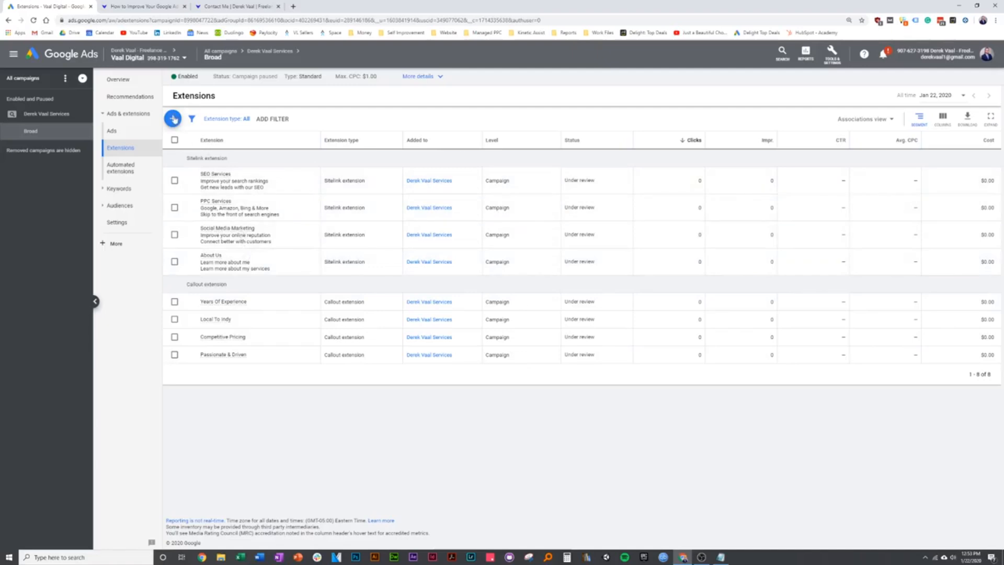
- Open the ad's editor to preview its new callouts, then return to the blog article's extension tips
left_click(143, 138)
left_click(360, 173)
left_click(368, 175)
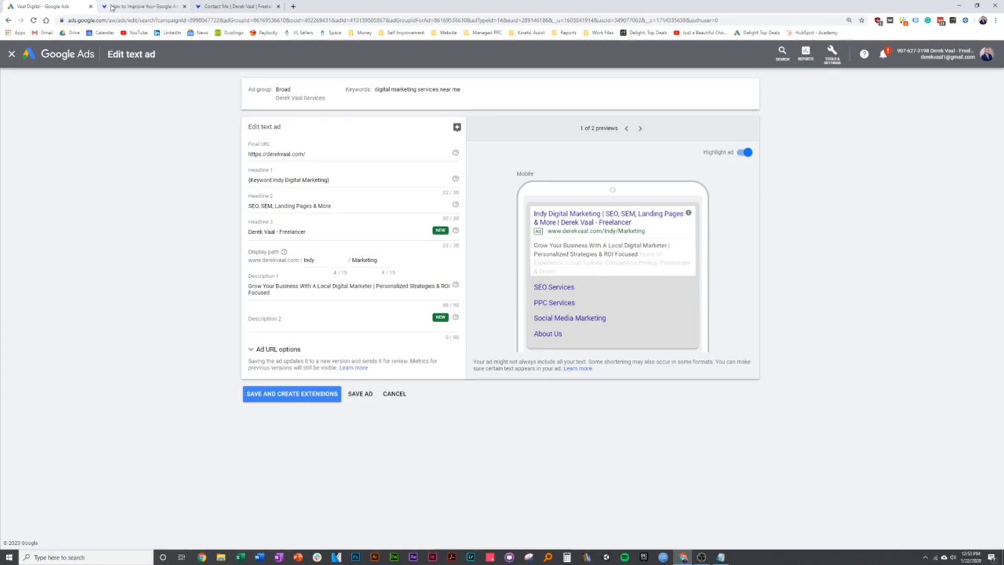
left_click(141, 6)
scroll(191, 272, "down", 2)
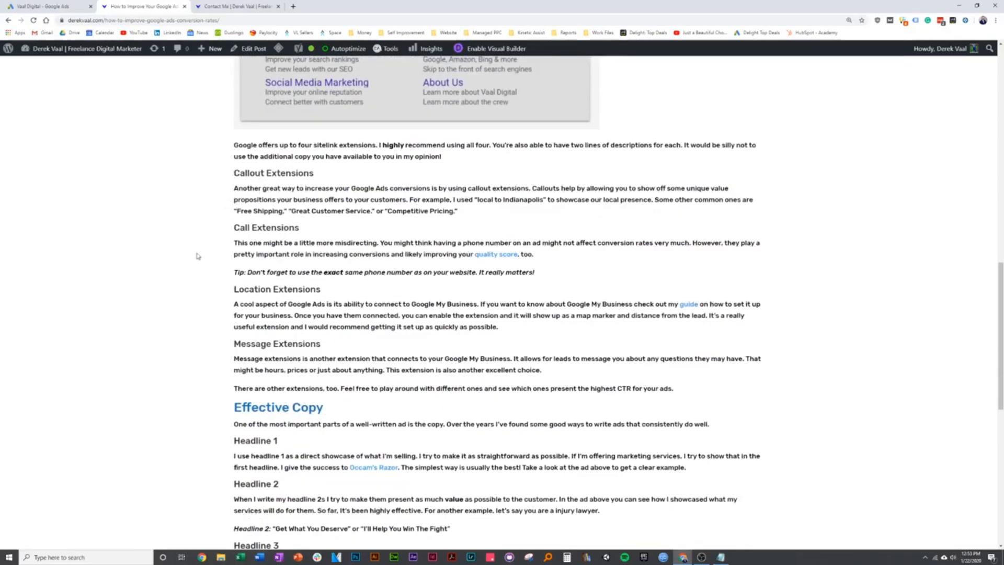
- Read through the article's Callout and Call Extensions sections, then return to the Google Ads editor
scroll(199, 256, "down", 1)
scroll(198, 256, "down", 1)
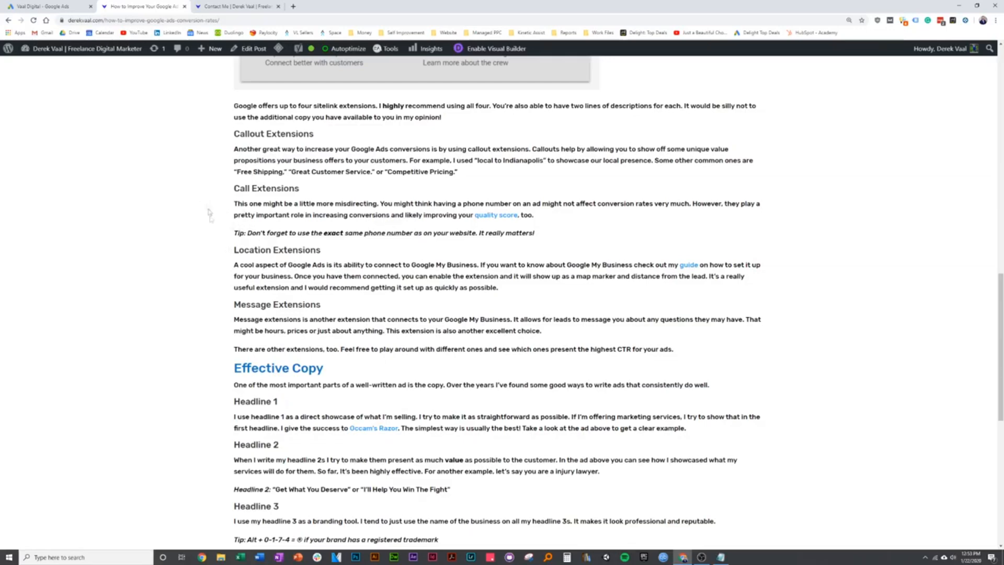
scroll(220, 235, "up", 4)
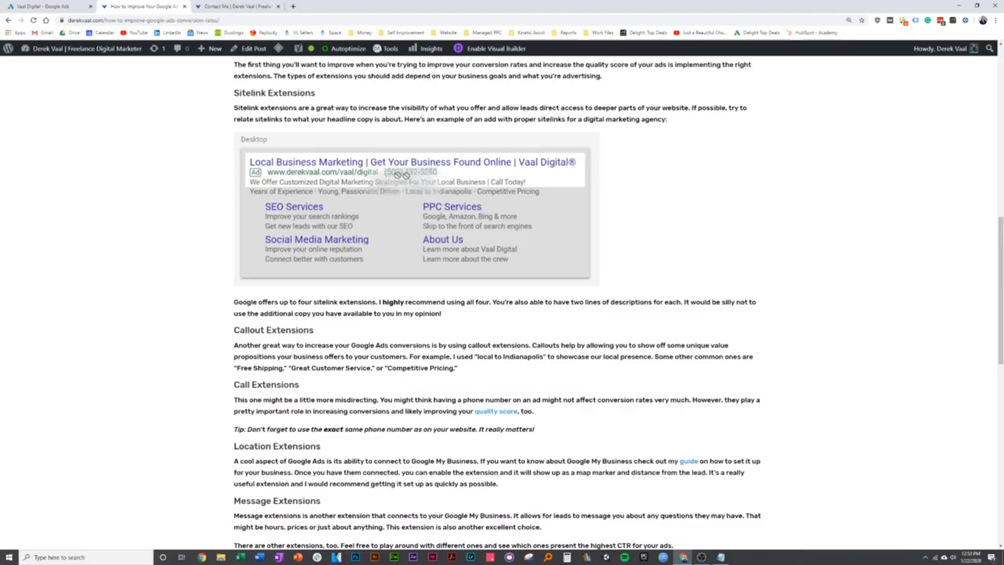
scroll(175, 256, "down", 3)
scroll(176, 255, "up", 3)
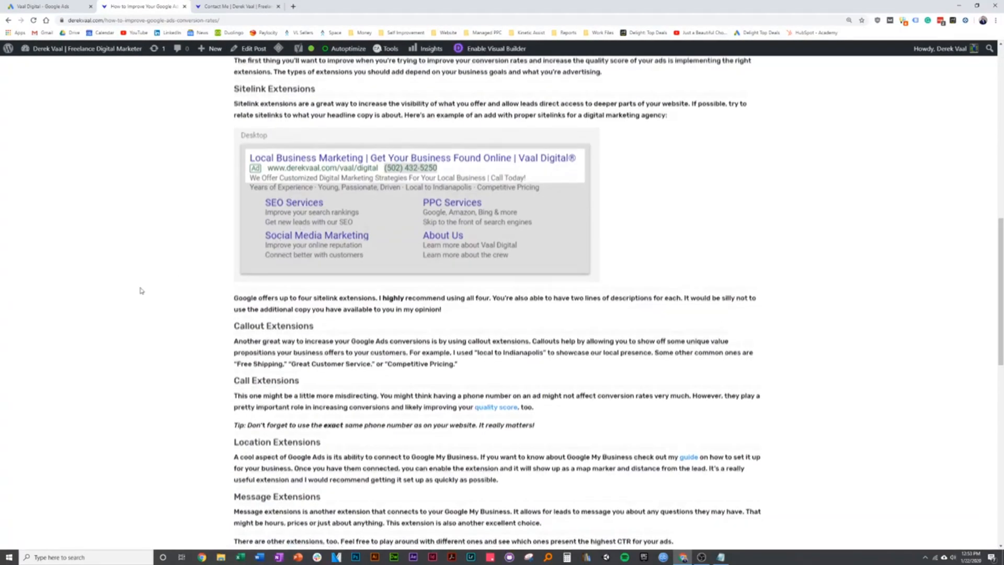
scroll(150, 287, "down", 2)
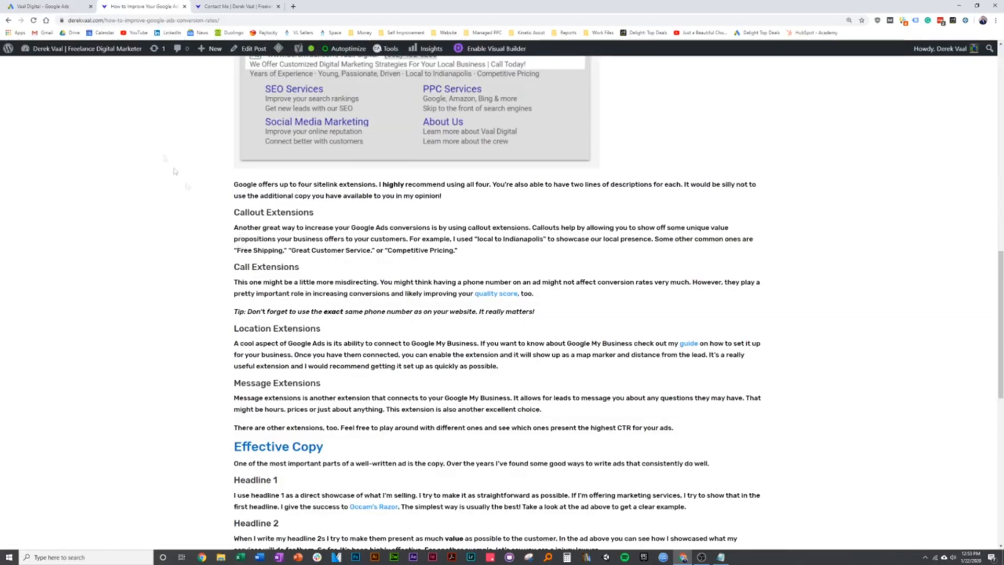
left_click(74, 9)
- Discard the ad edit, start a new call extension and enter the business phone number
left_click(394, 393)
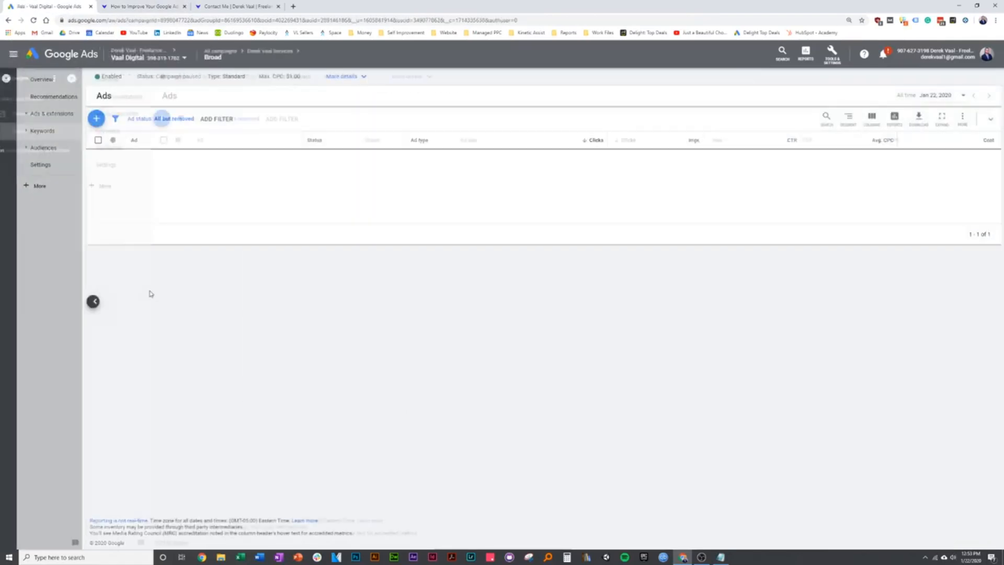
left_click(150, 155)
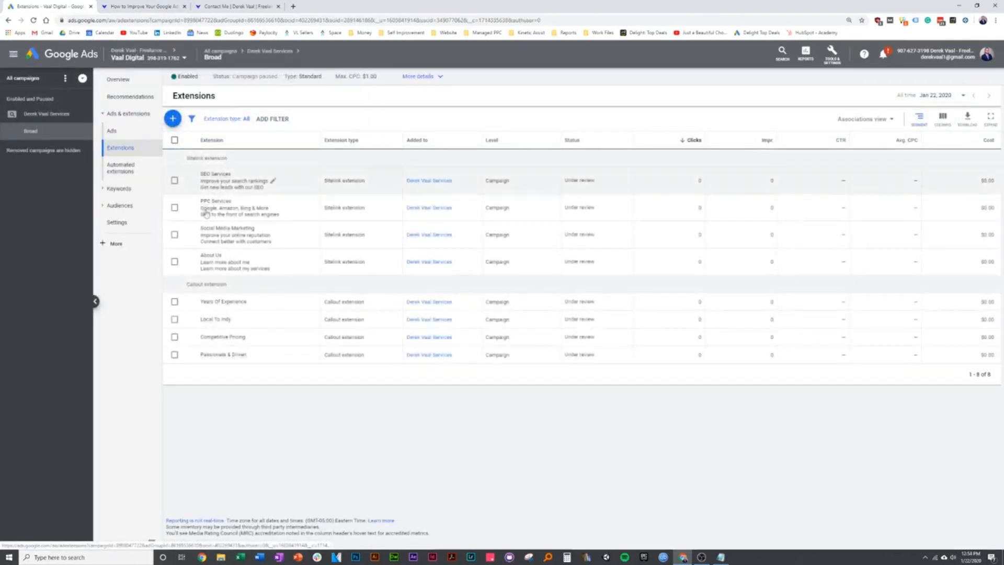
left_click(173, 118)
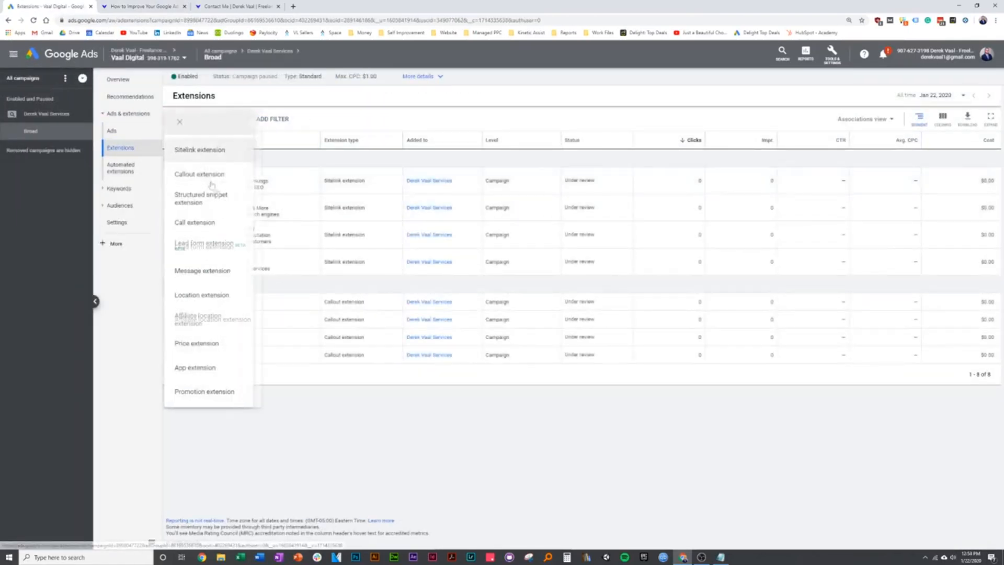
left_click(223, 224)
left_click(269, 194)
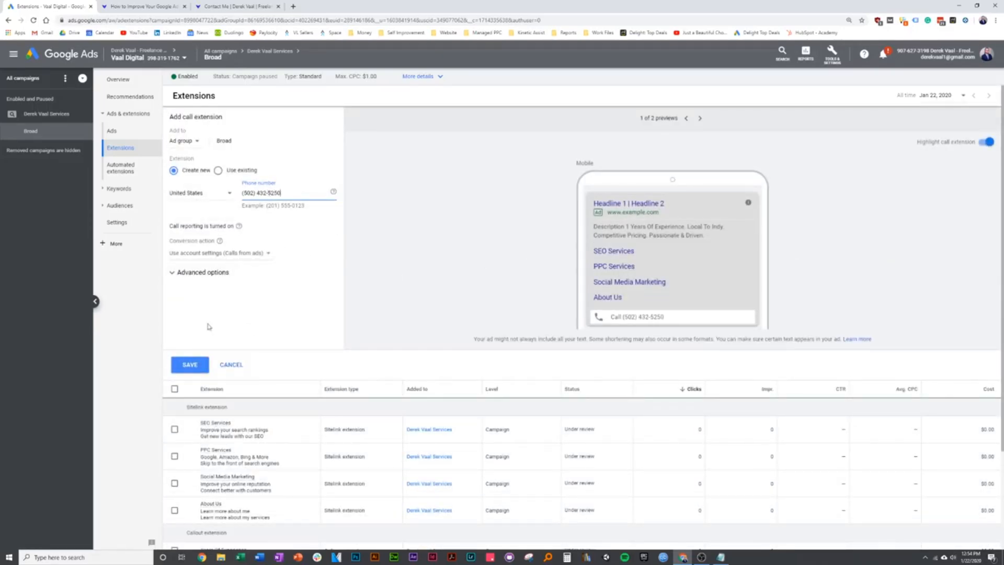
left_click_drag(282, 193, 241, 193)
- Set the call extension's level to Account and save it
left_click(197, 140)
left_click(199, 165)
left_click(199, 144)
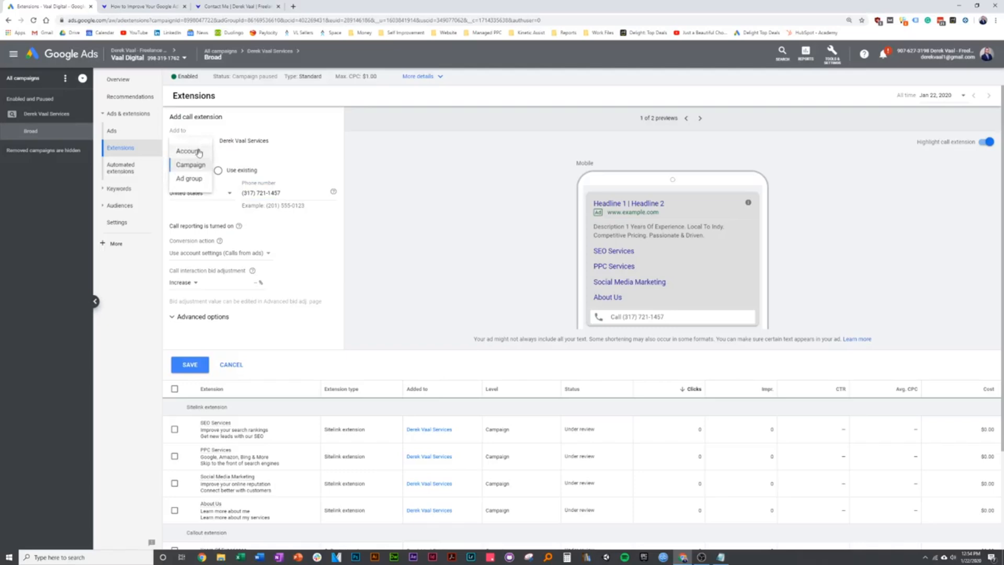
left_click(282, 194)
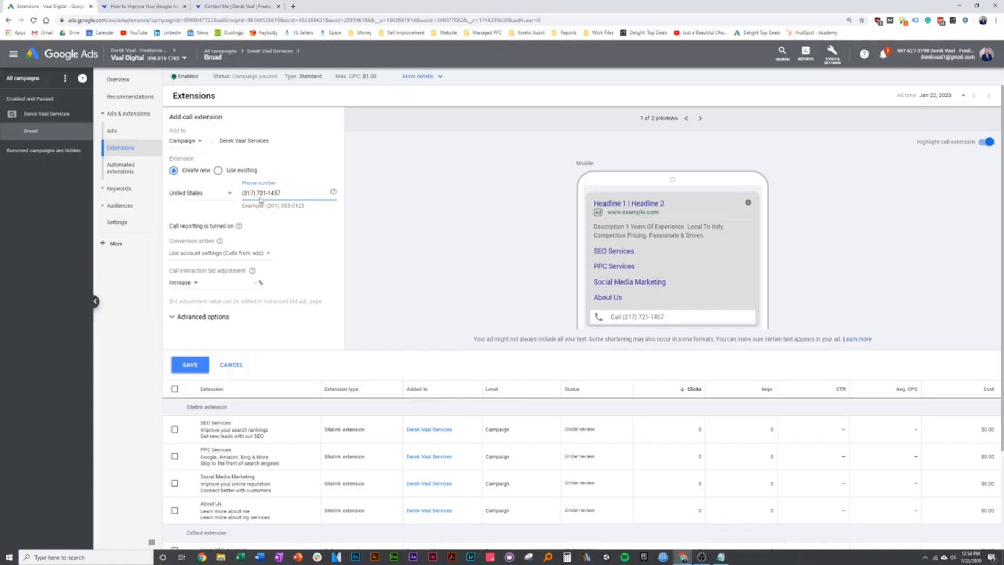
left_click(199, 140)
left_click(180, 151)
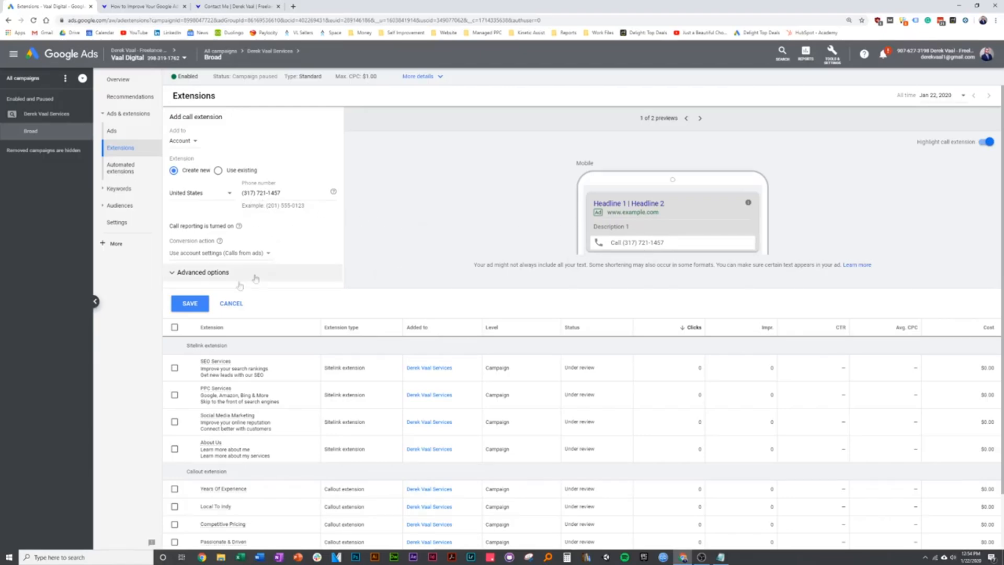
left_click(191, 304)
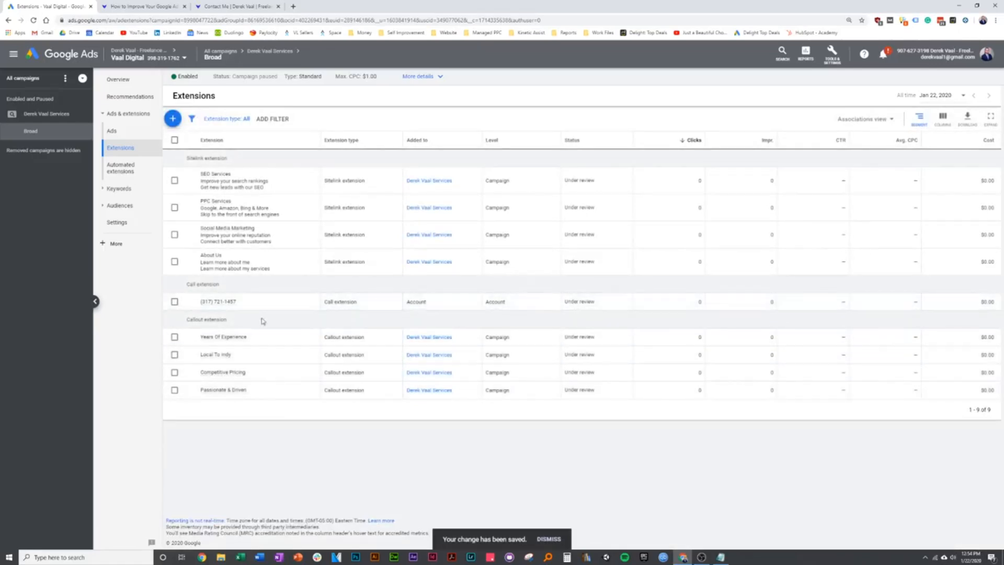
- Preview the text ad with its new call line, cancel the edit, and return to the blog article
left_click(123, 136)
left_click(358, 173)
left_click(371, 175)
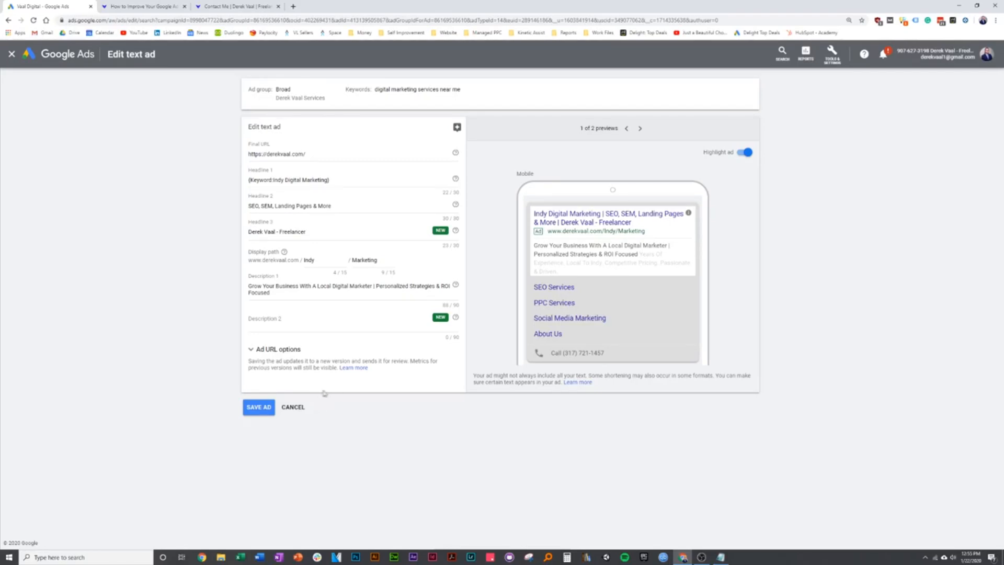
left_click(308, 407)
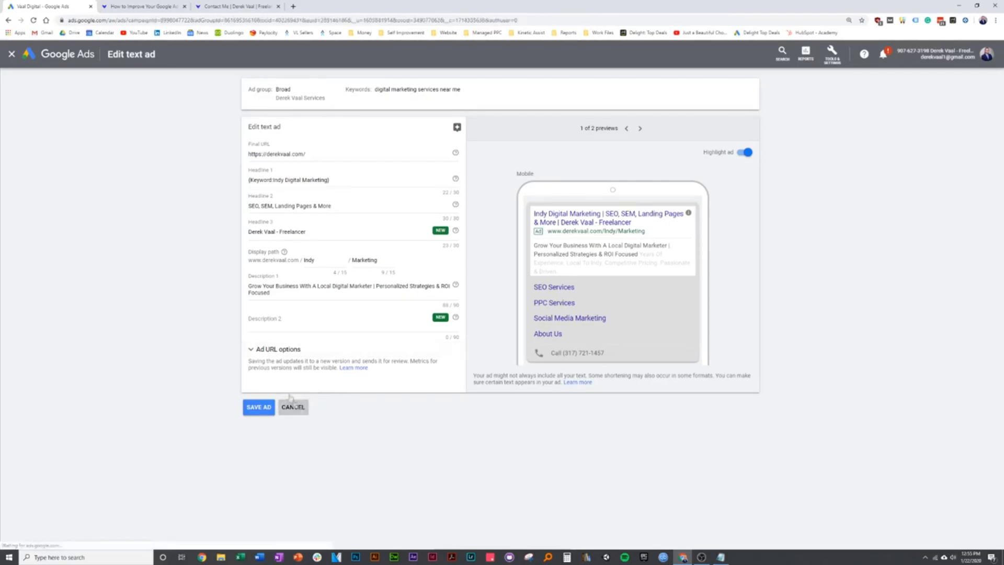
left_click(154, 5)
- Scroll through the blog's call and message extension tips, then return to the Google Ads ads list
scroll(225, 335, "down", 2)
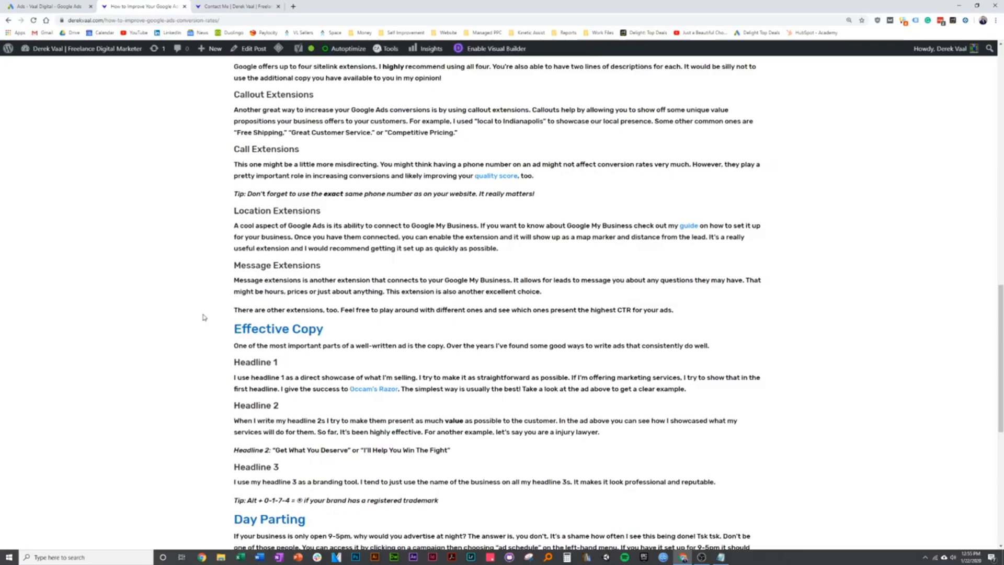
scroll(251, 311, "up", 1)
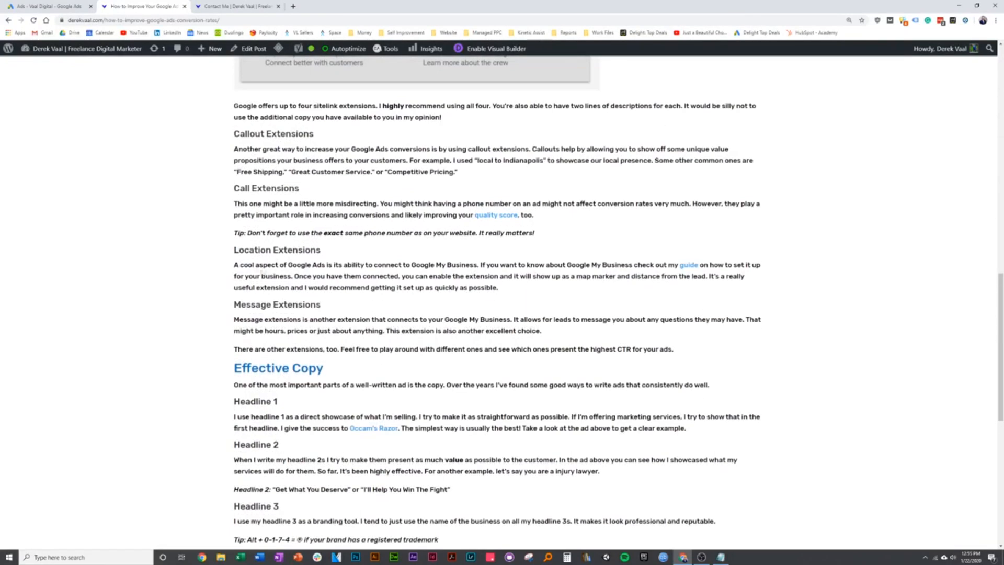
scroll(219, 360, "up", 2)
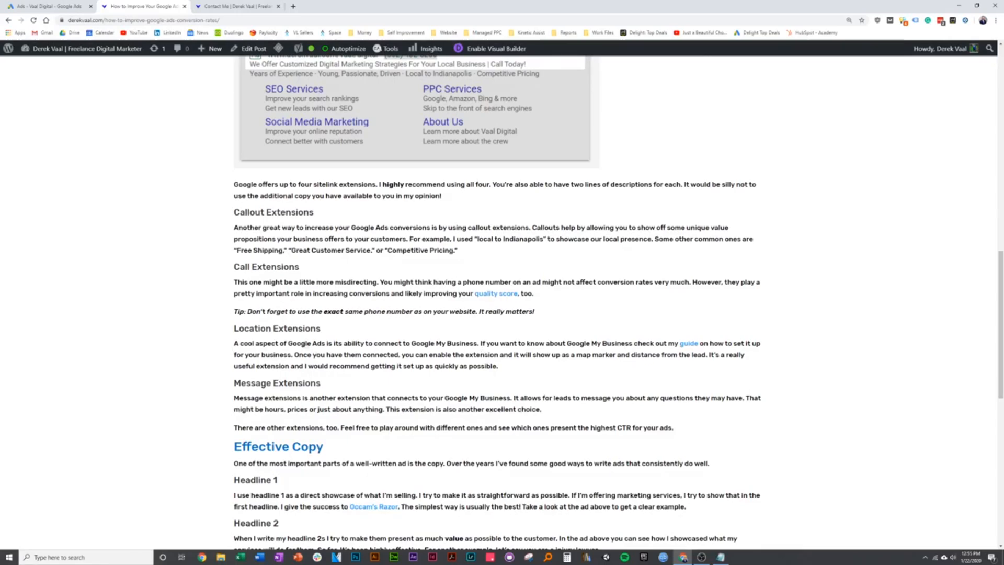
scroll(235, 347, "down", 1)
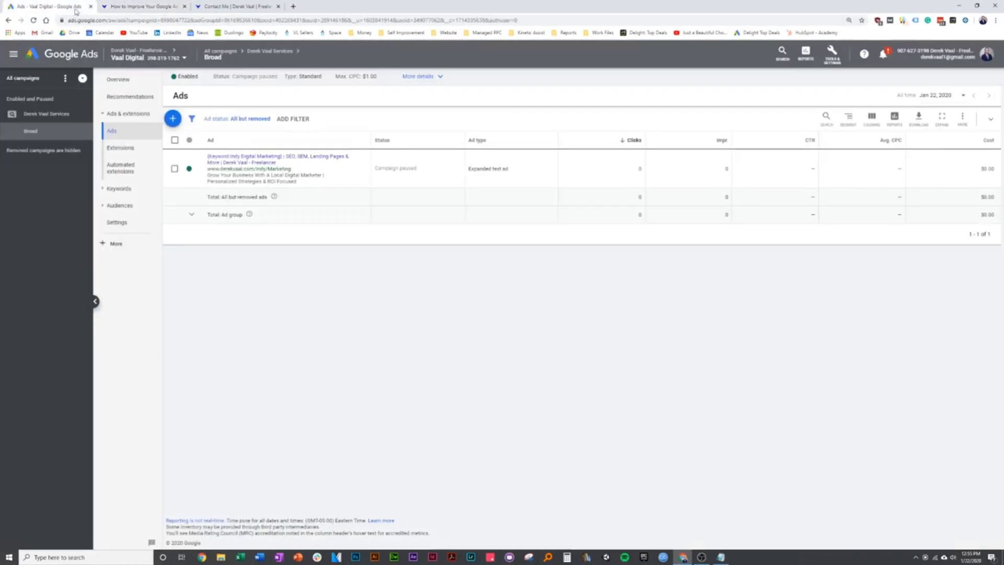
left_click(49, 7)
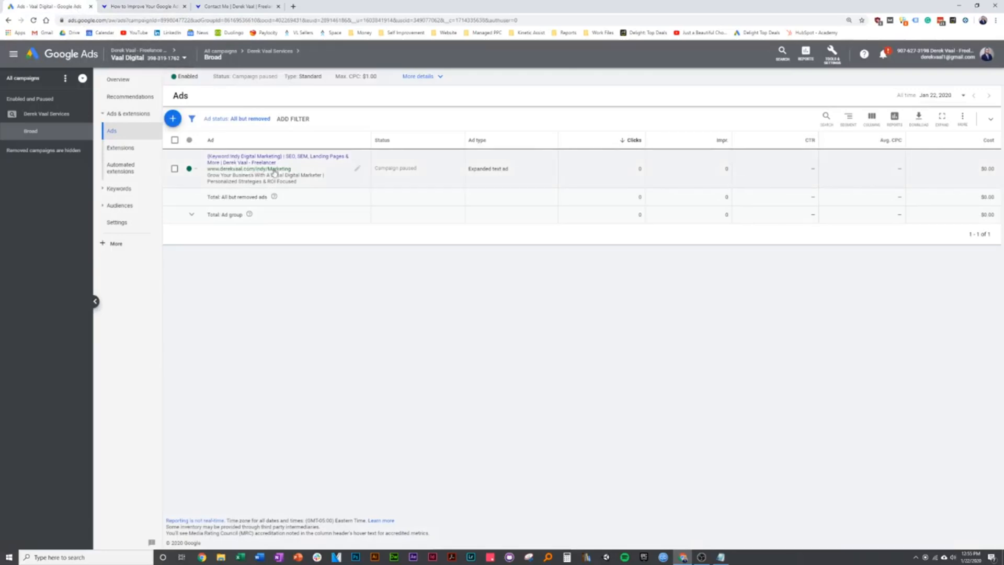
- Start an account-level message extension and fill in the forwarding e-mail and business name
left_click(126, 150)
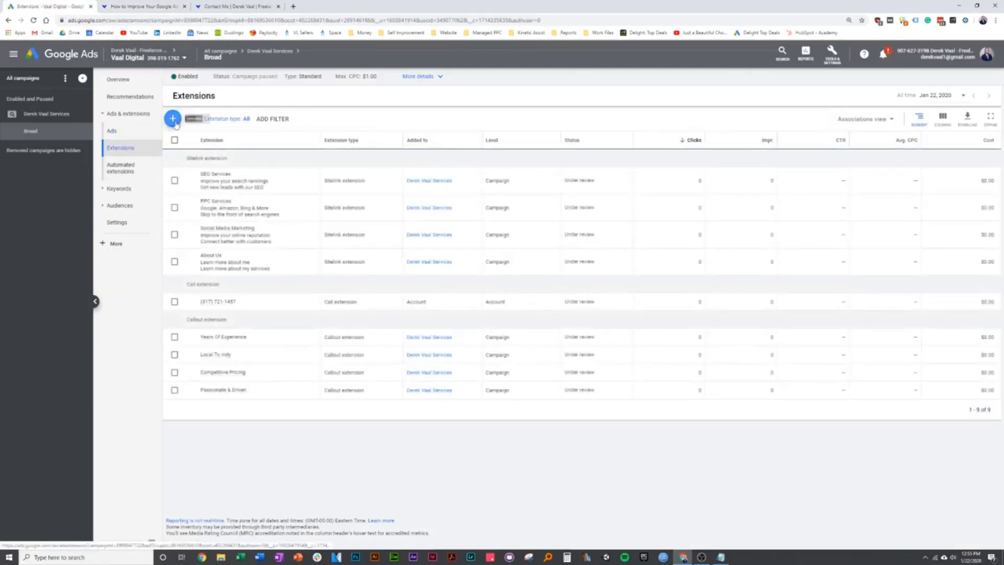
left_click(172, 119)
left_click(216, 270)
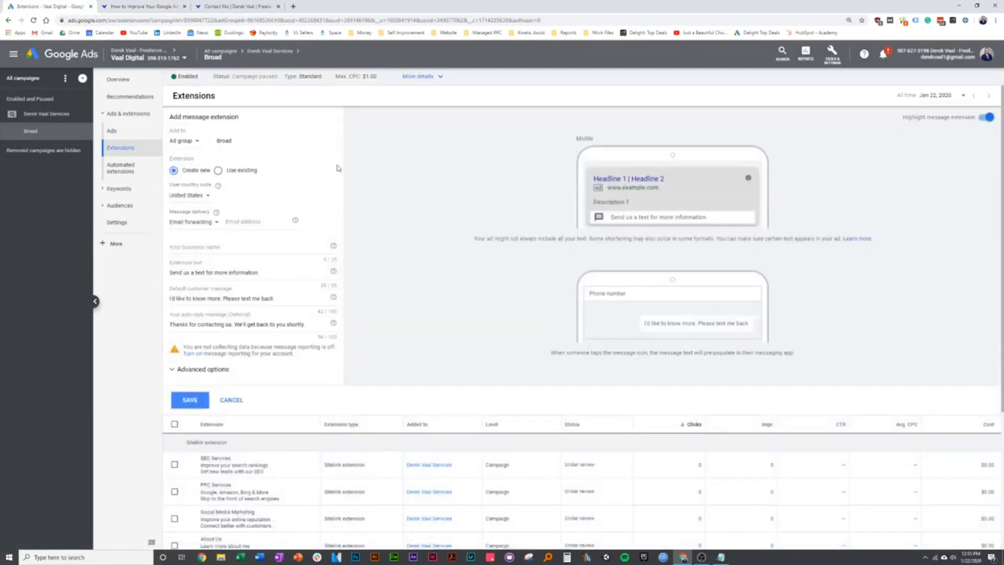
left_click(196, 141)
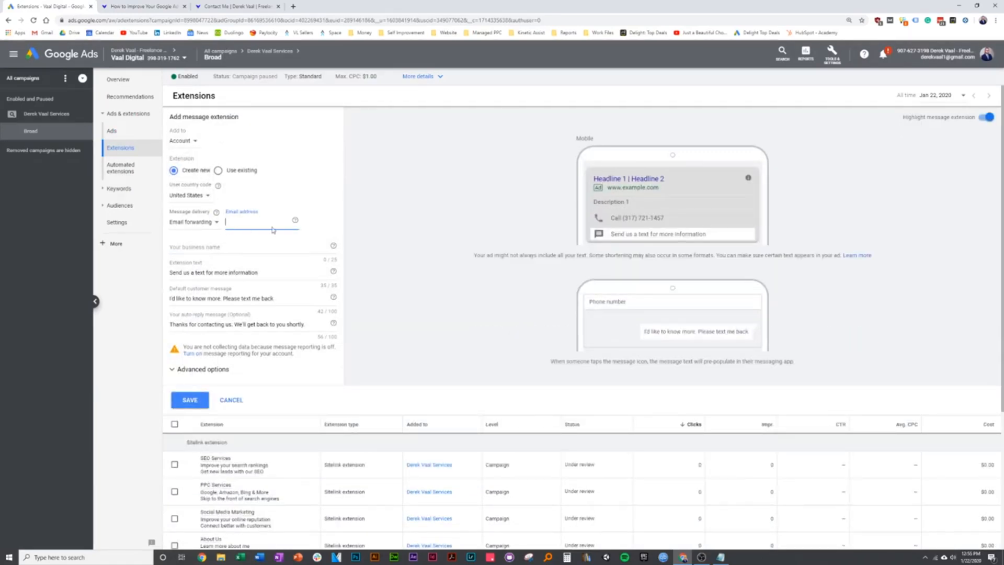
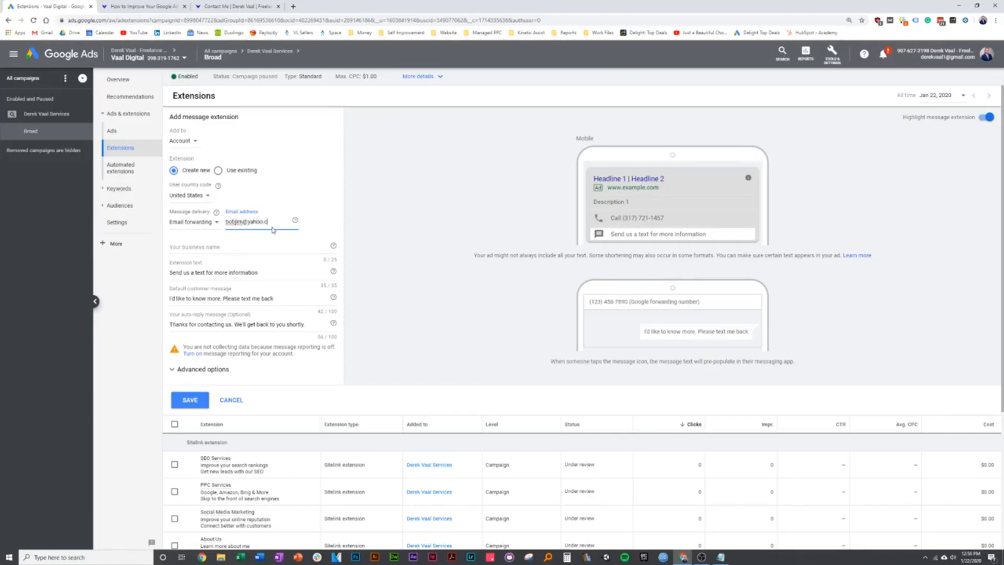
left_click(212, 245)
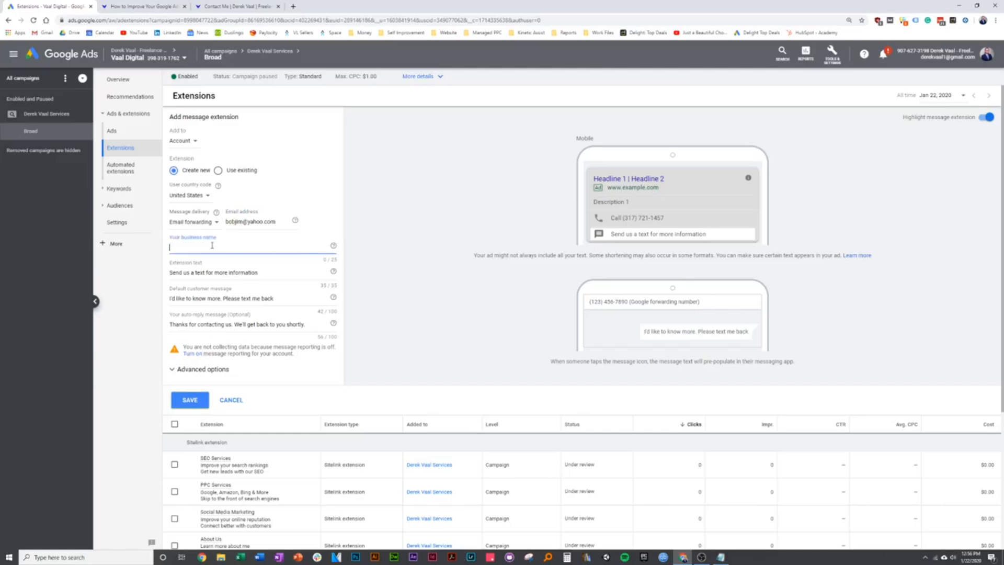
type("Derek Vaal - Freelancer")
left_click(264, 273)
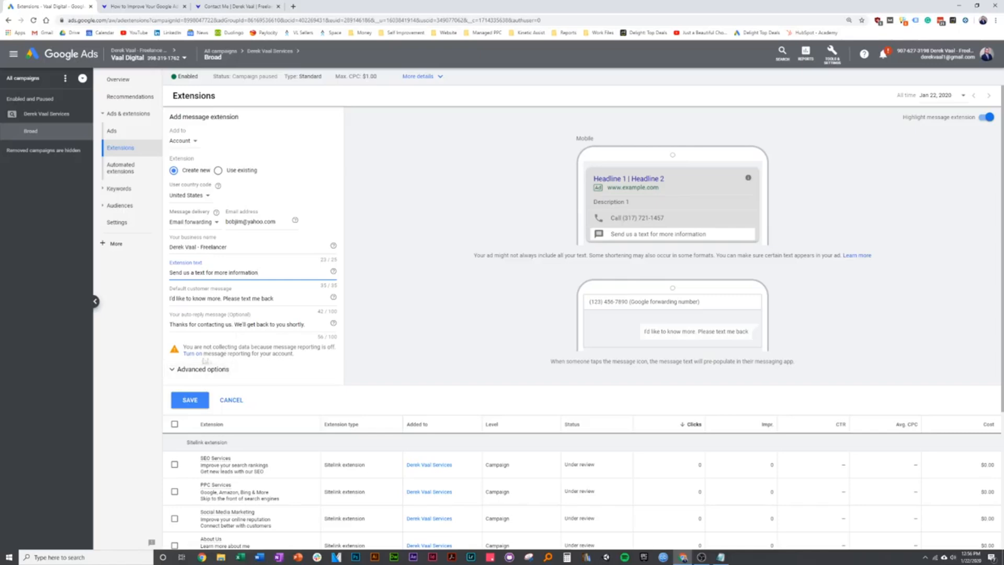
- Look over the message extension's scheduling options without changing them
left_click(176, 370)
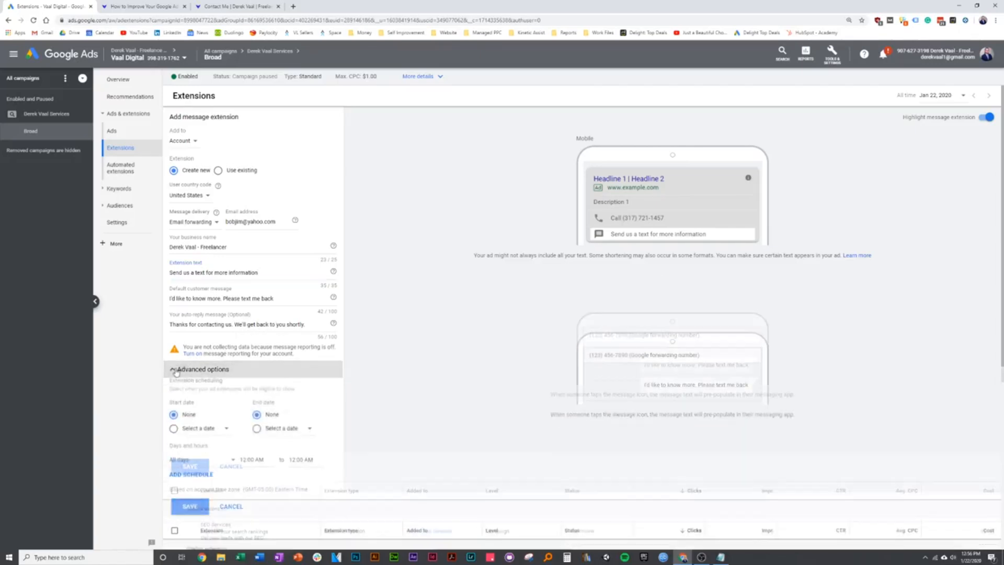
left_click(176, 371)
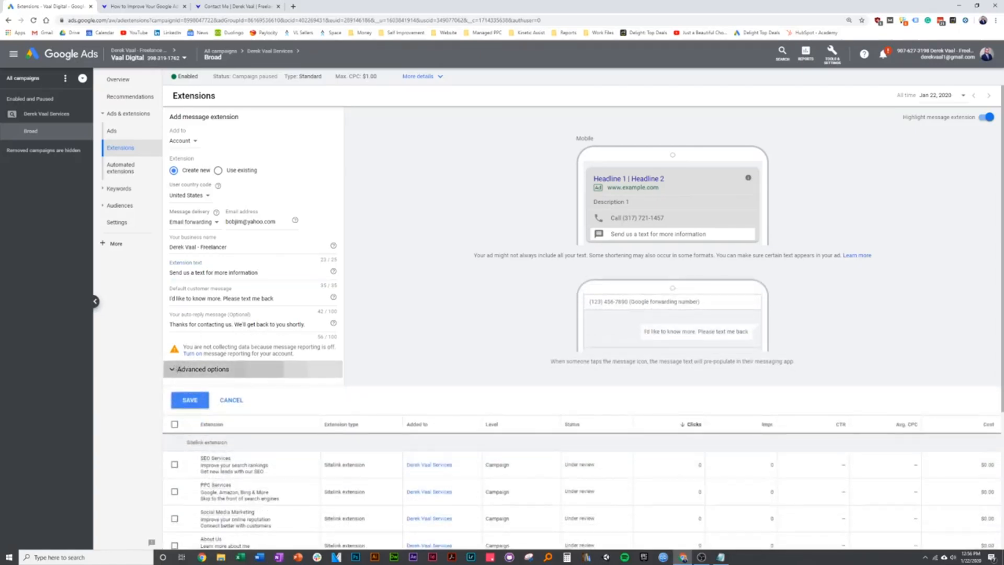
left_click(237, 371)
scroll(256, 433, "down", 1)
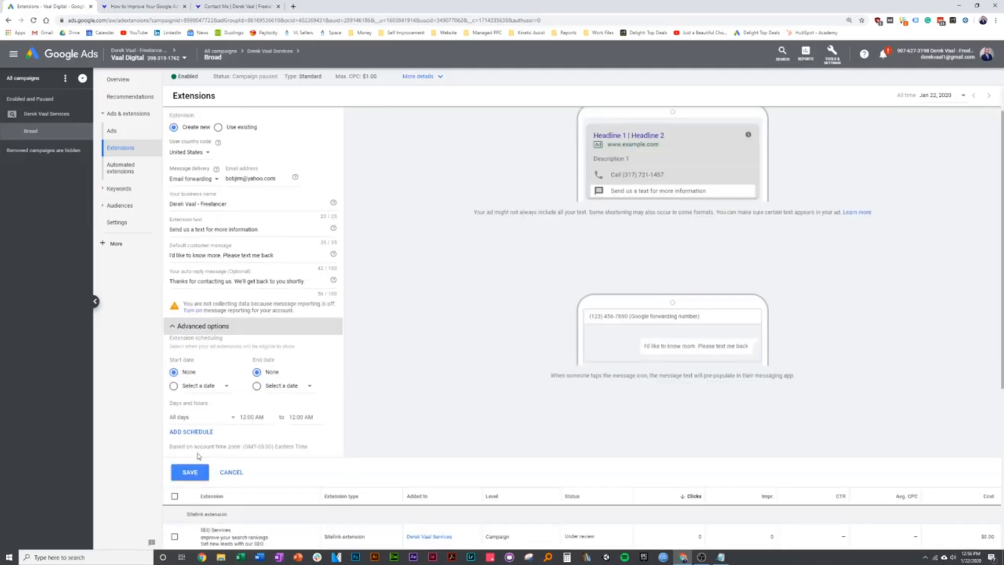
left_click(173, 326)
scroll(233, 352, "up", 1)
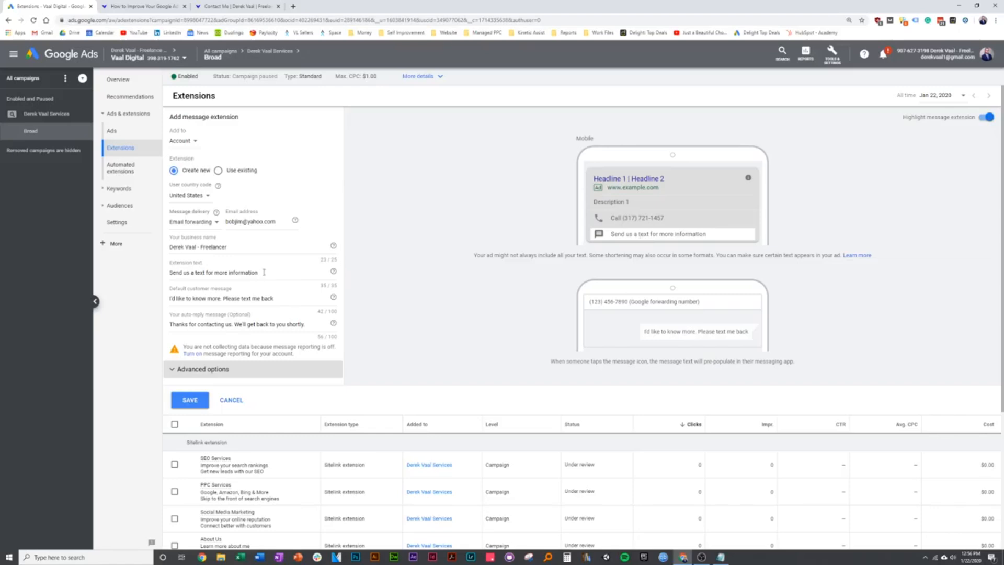
- Set the extension text to 'Grow Your Business Now. Why Wait?' and save it
left_click_drag(266, 270, 174, 276)
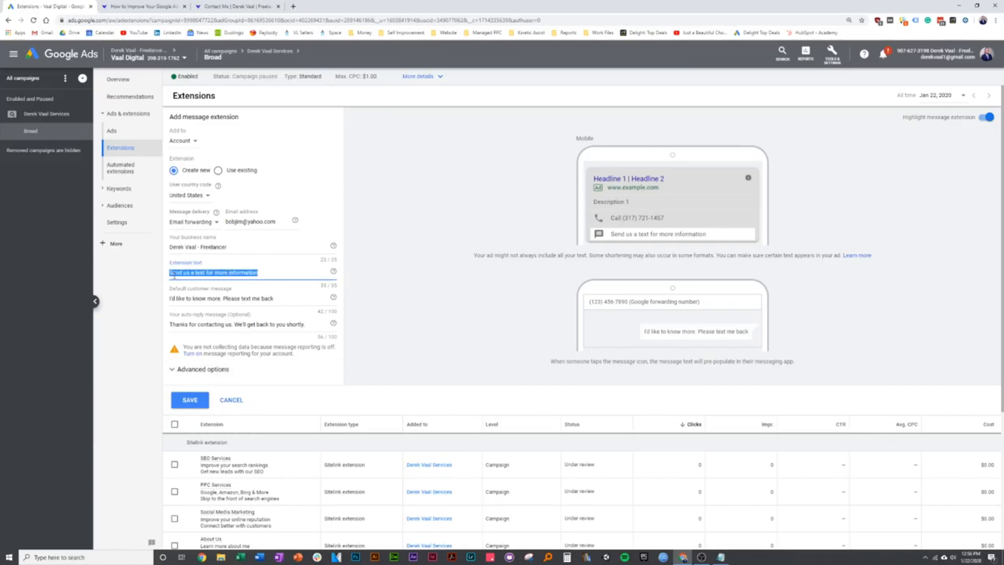
type("G")
key("BackSpace")
type("Srow Your Business")
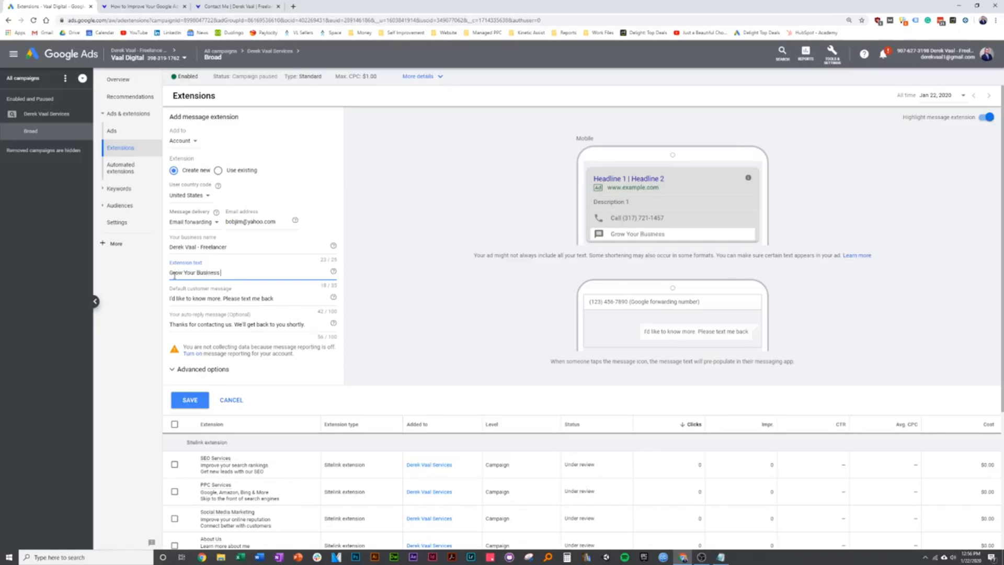
type(" Now. Why Wait?")
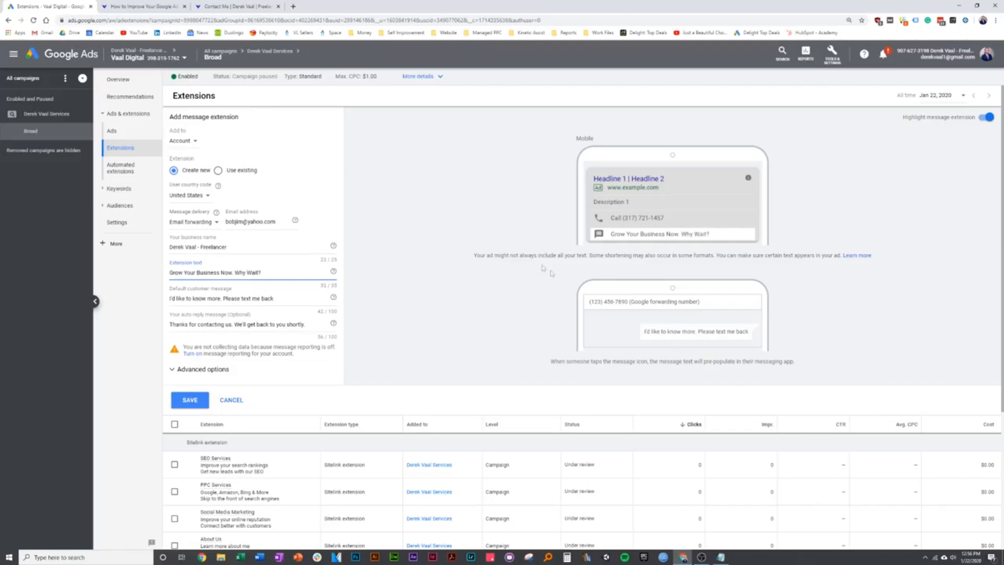
left_click(189, 403)
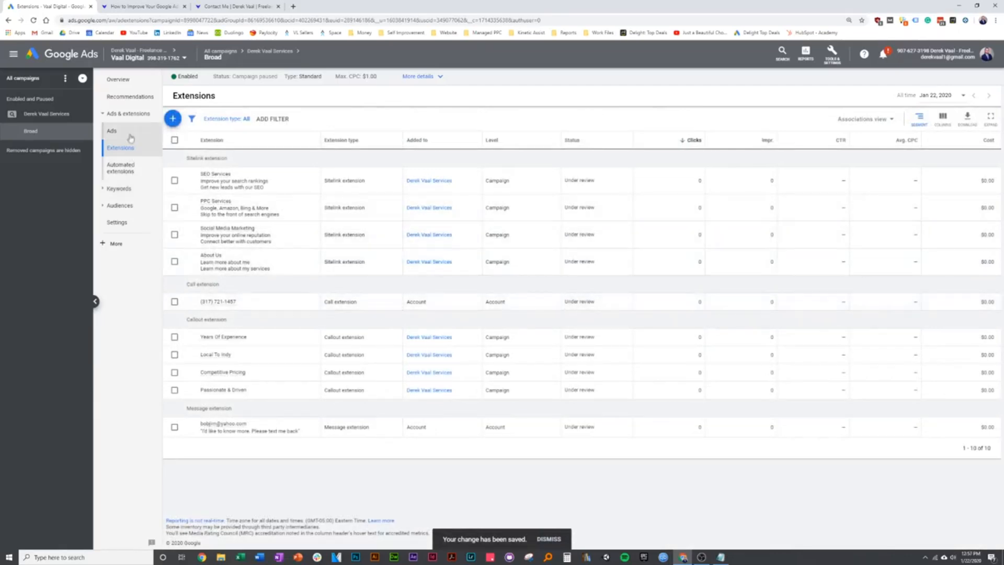
left_click(112, 130)
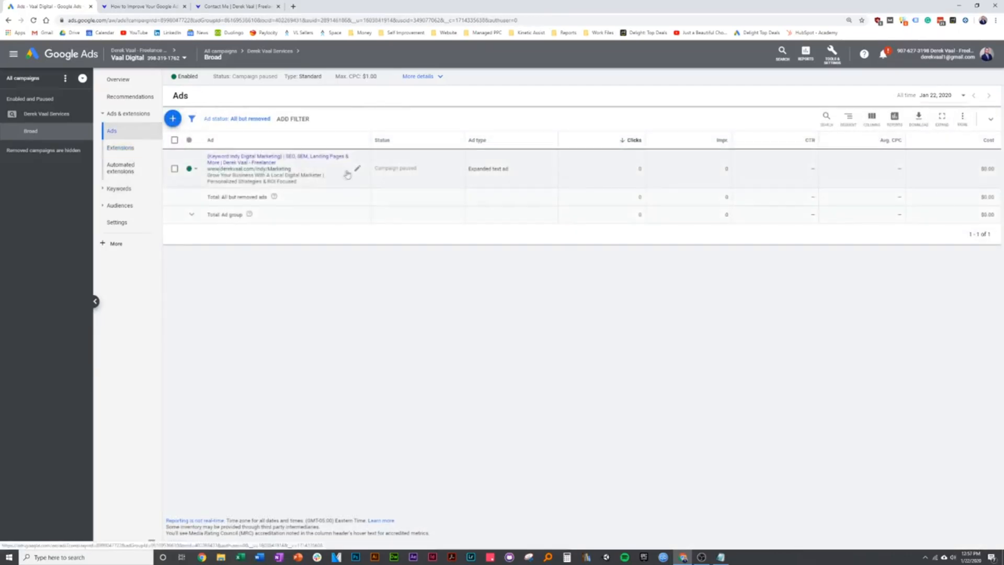
left_click(351, 173)
left_click(387, 174)
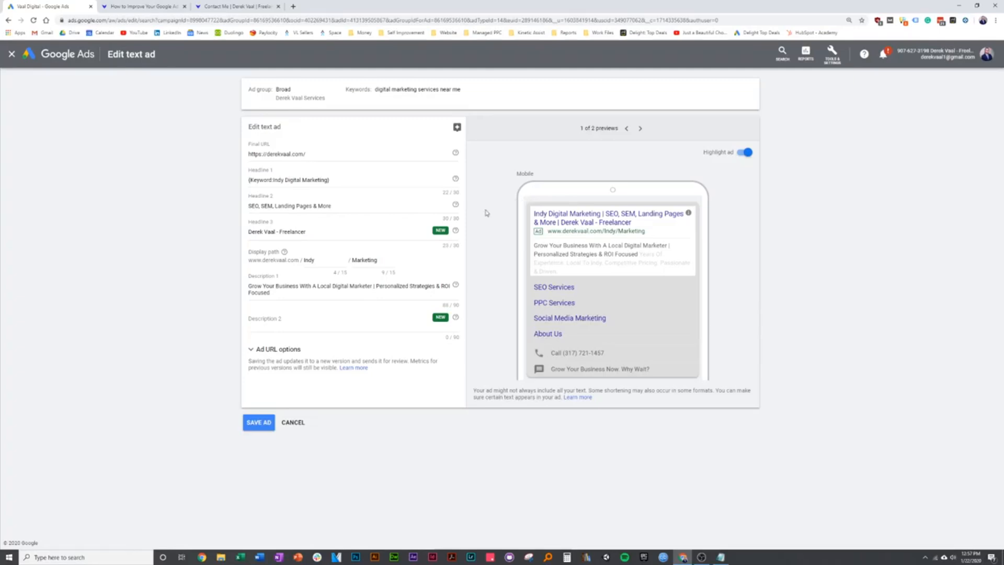
left_click(293, 423)
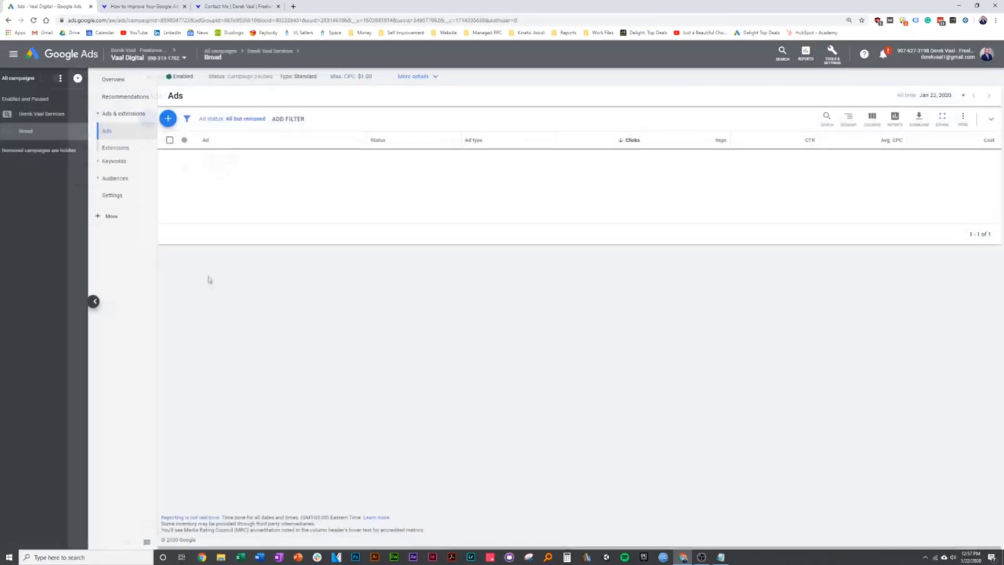
left_click(166, 12)
scroll(199, 298, "down", 3)
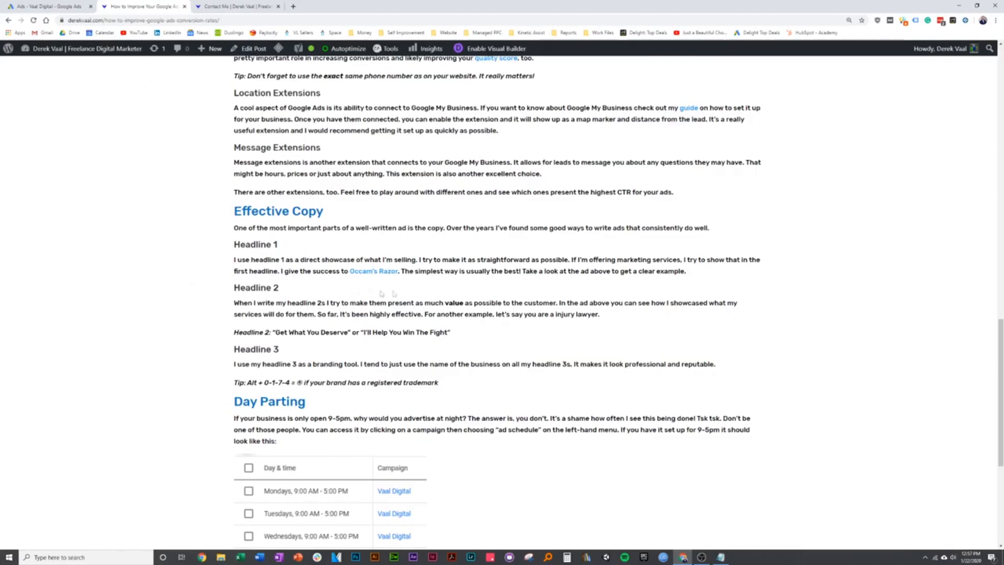
scroll(382, 293, "up", 3)
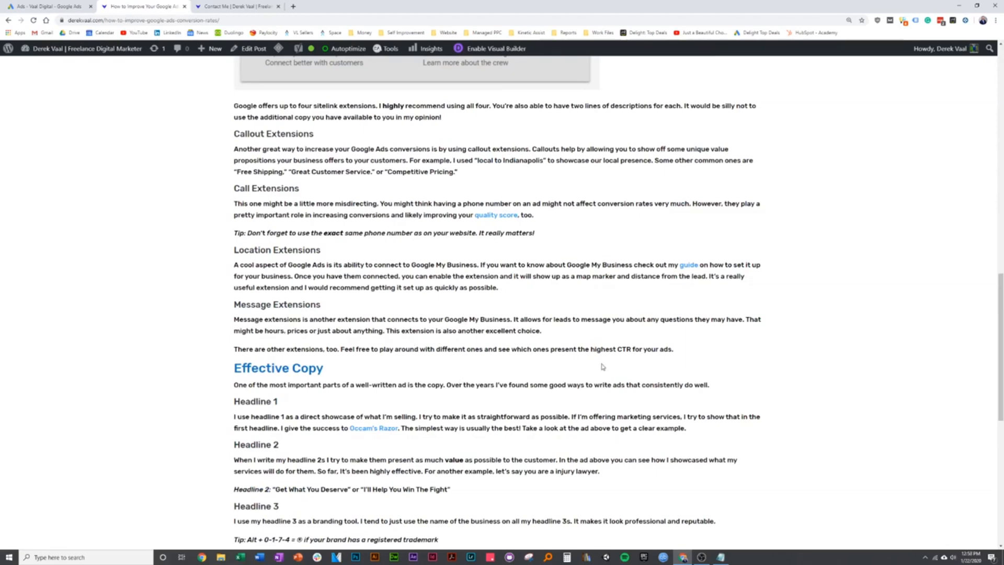
scroll(603, 367, "down", 2)
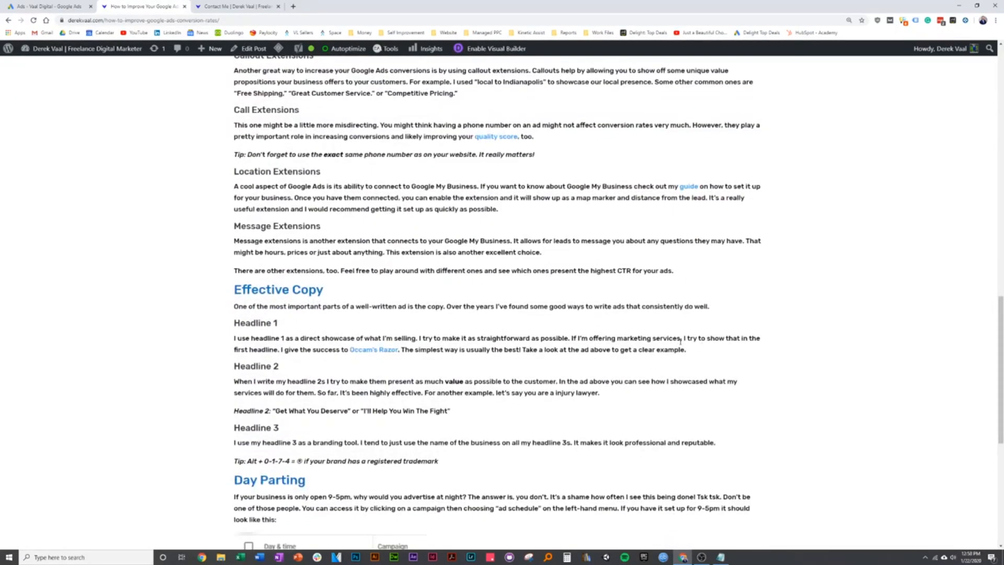
scroll(645, 347, "up", 7)
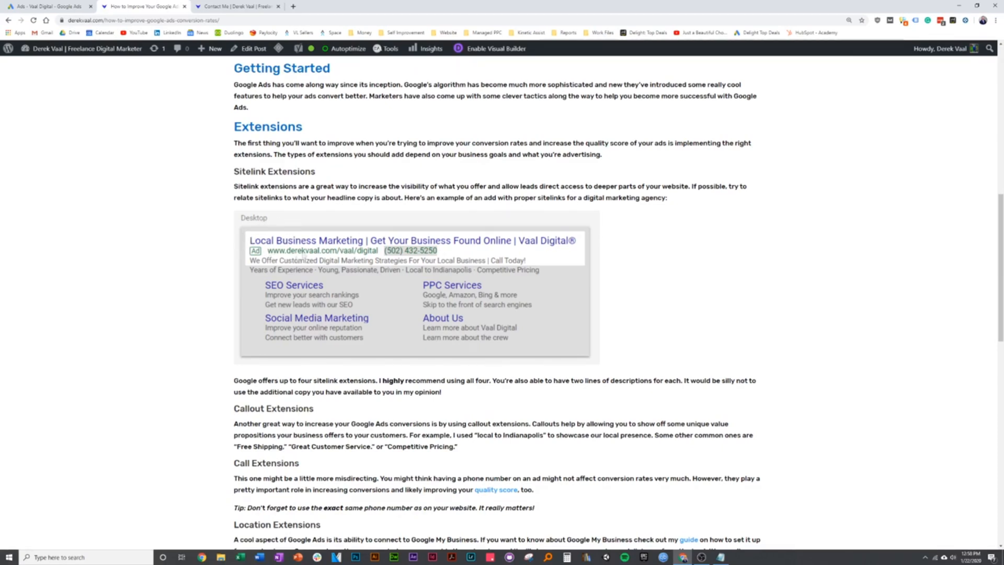
scroll(202, 356, "down", 3)
scroll(209, 374, "down", 7)
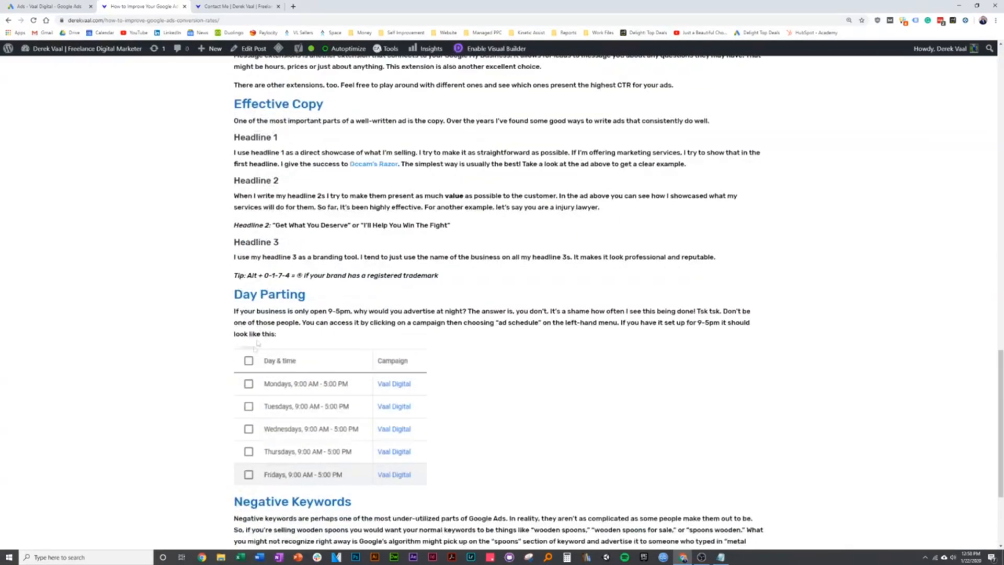
scroll(243, 242, "up", 1)
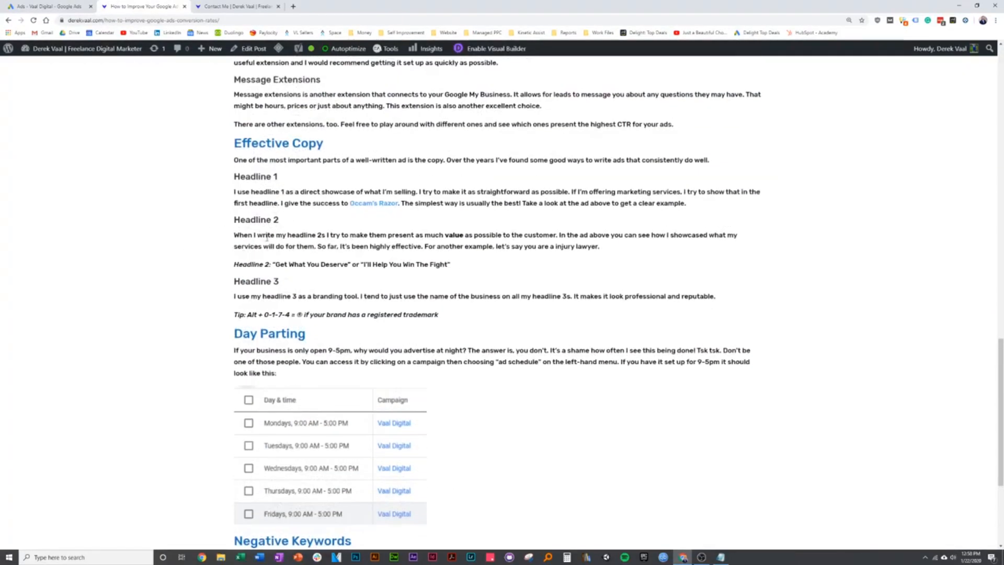
scroll(216, 288, "up", 1)
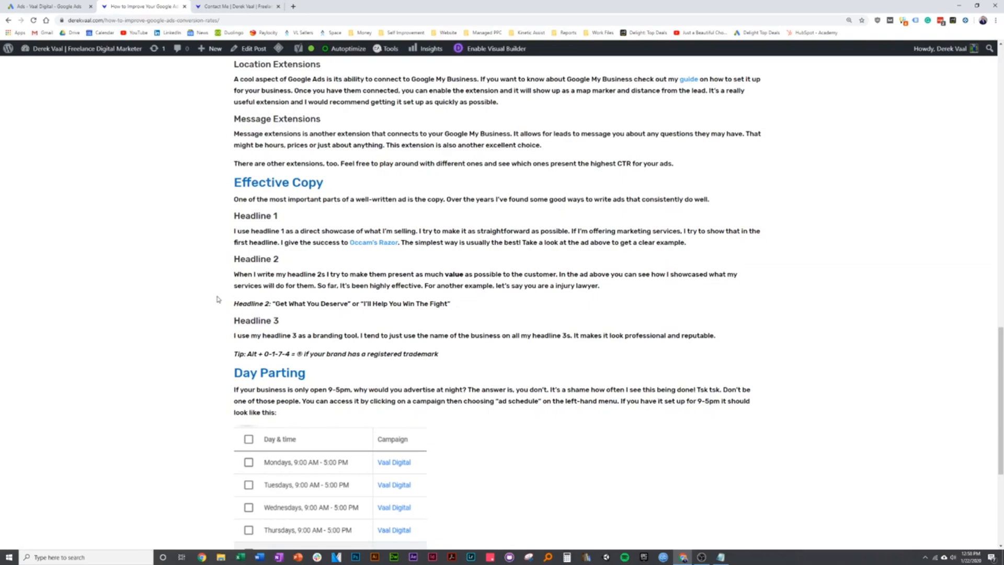
scroll(218, 299, "up", 12)
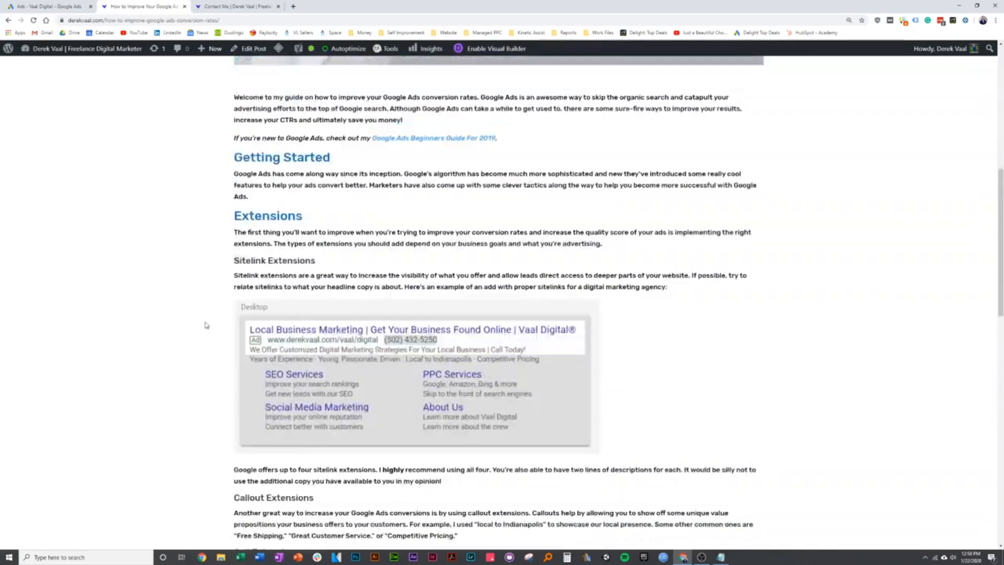
scroll(206, 324, "down", 1)
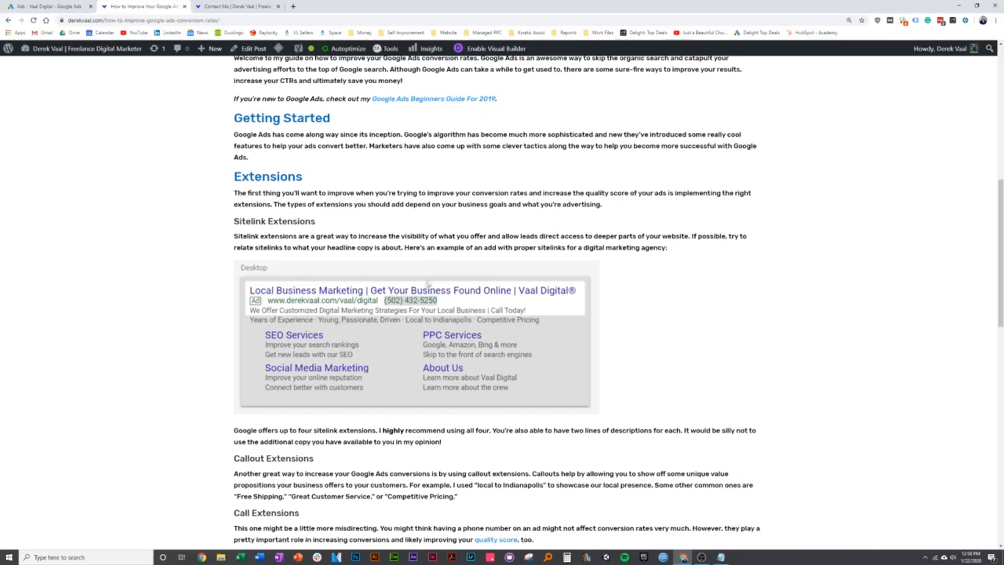
scroll(366, 274, "down", 10)
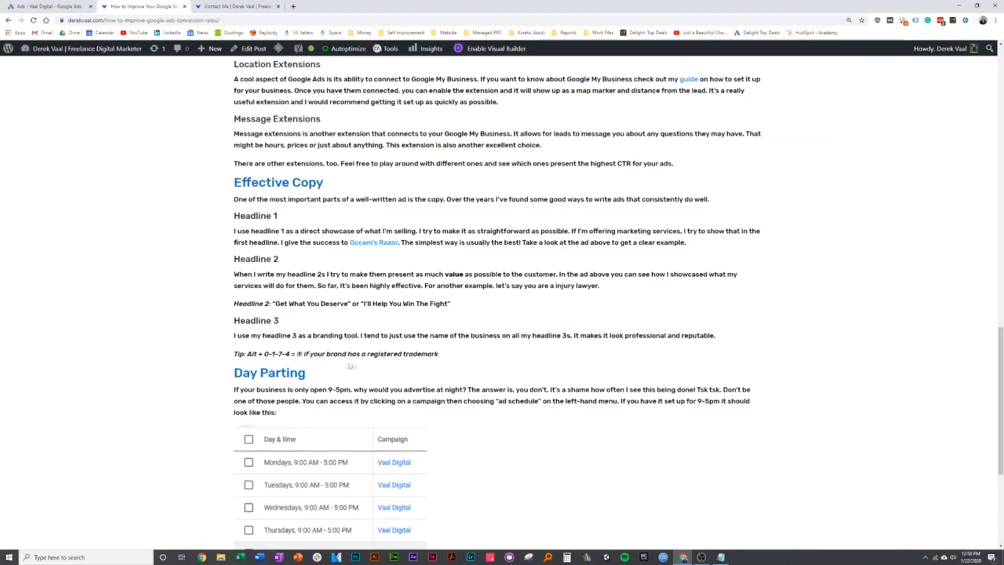
scroll(282, 366, "up", 12)
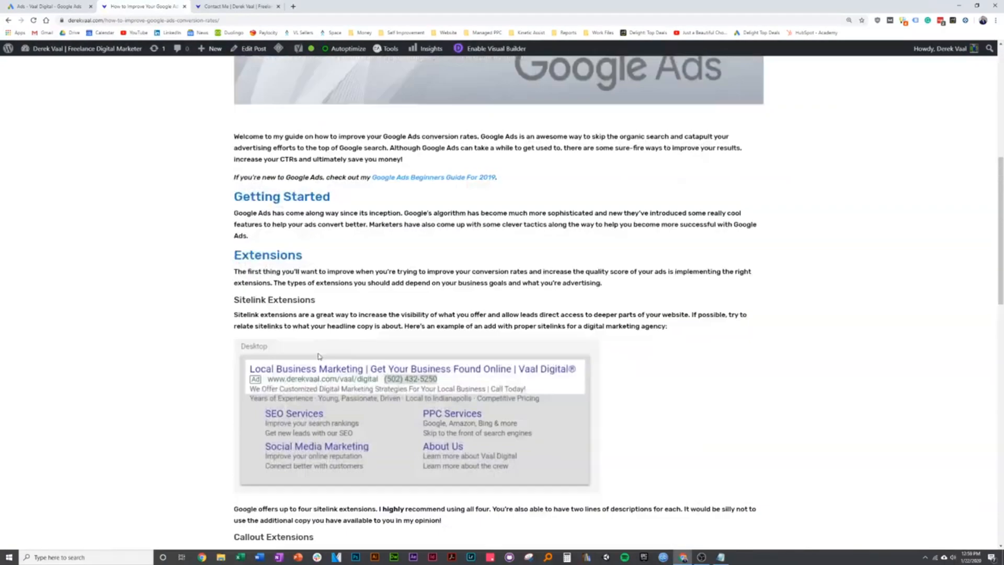
scroll(548, 301, "down", 1)
scroll(548, 302, "down", 1)
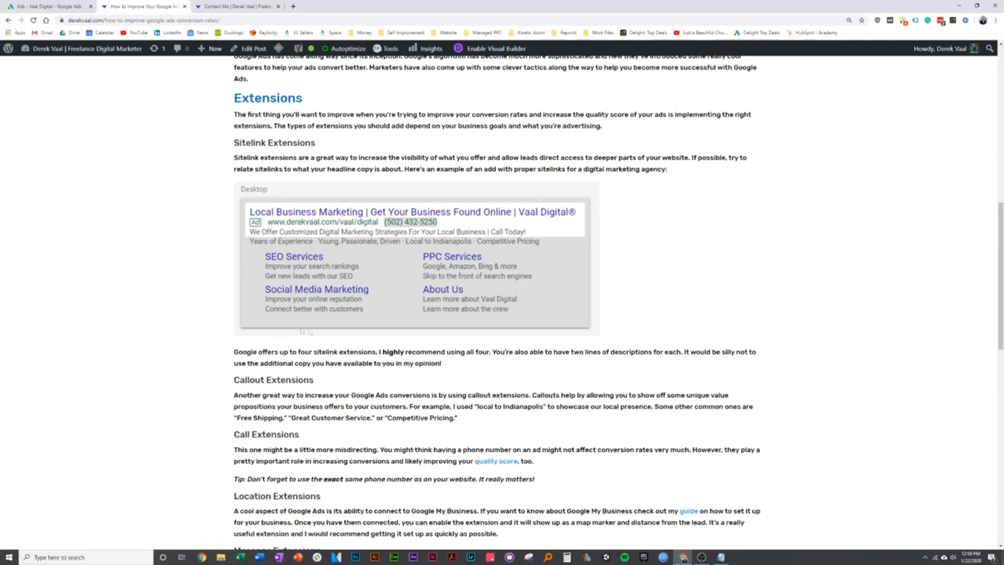
scroll(205, 318, "down", 12)
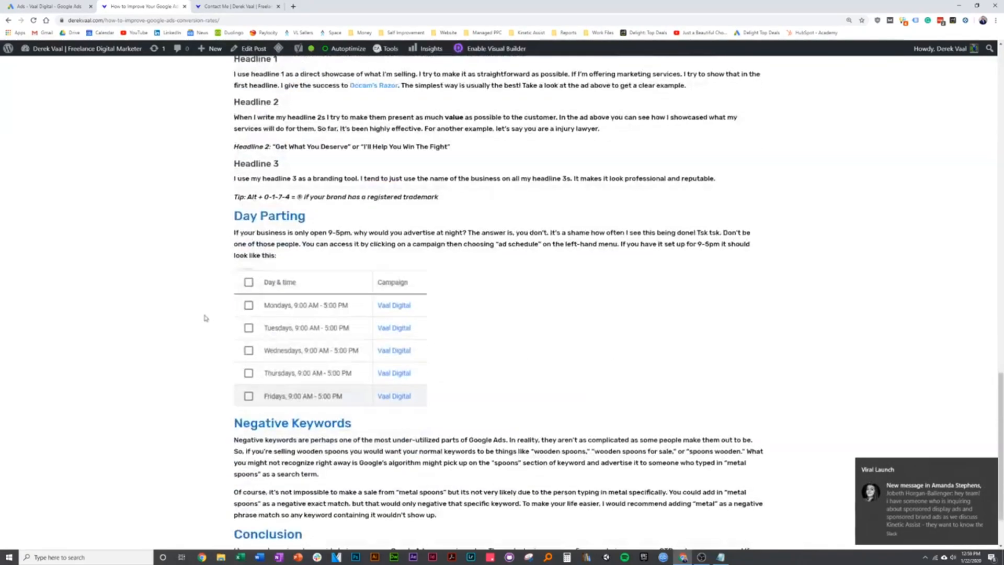
scroll(205, 317, "down", 1)
scroll(207, 309, "up", 2)
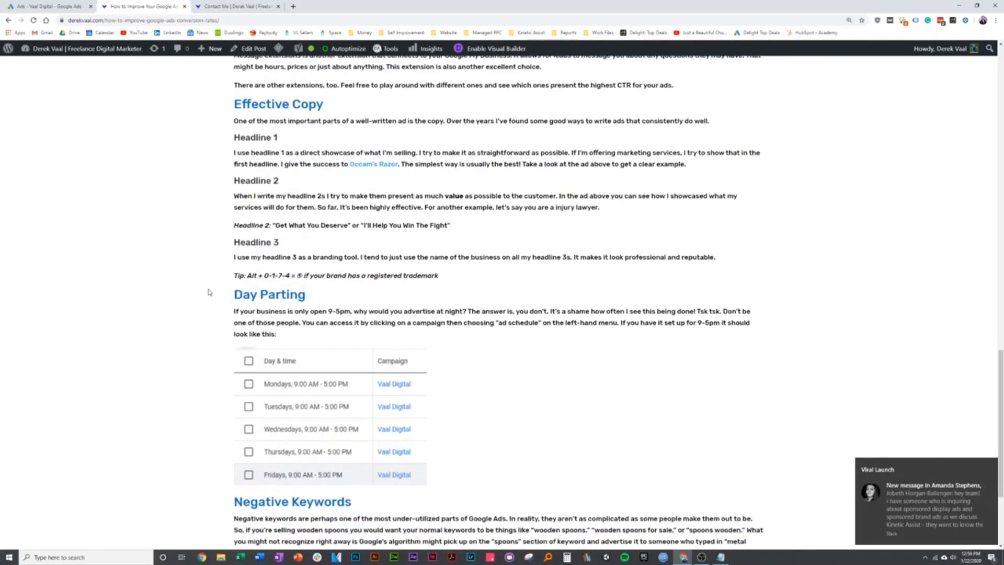
scroll(209, 293, "up", 1)
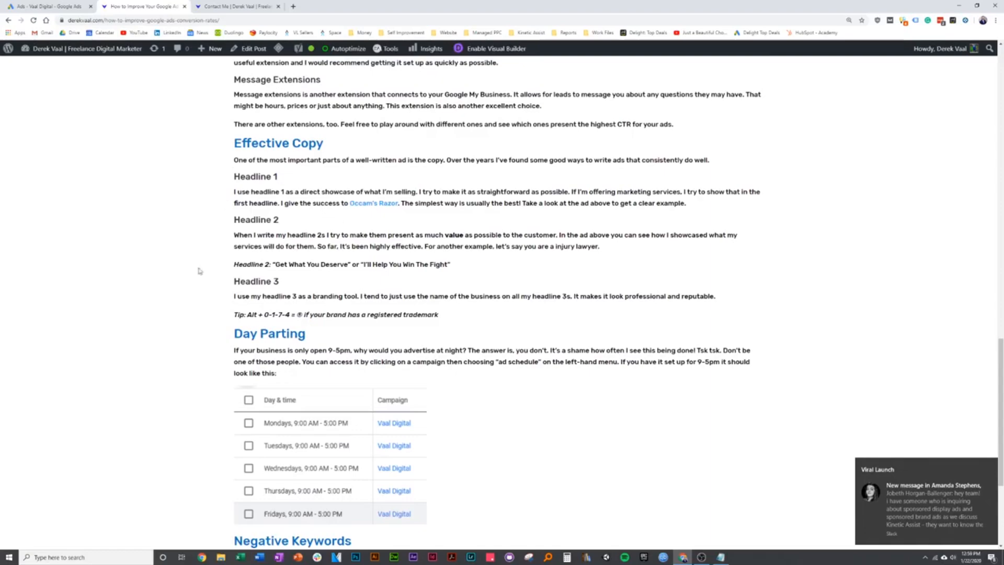
scroll(203, 270, "up", 4)
scroll(197, 274, "down", 8)
scroll(202, 285, "up", 12)
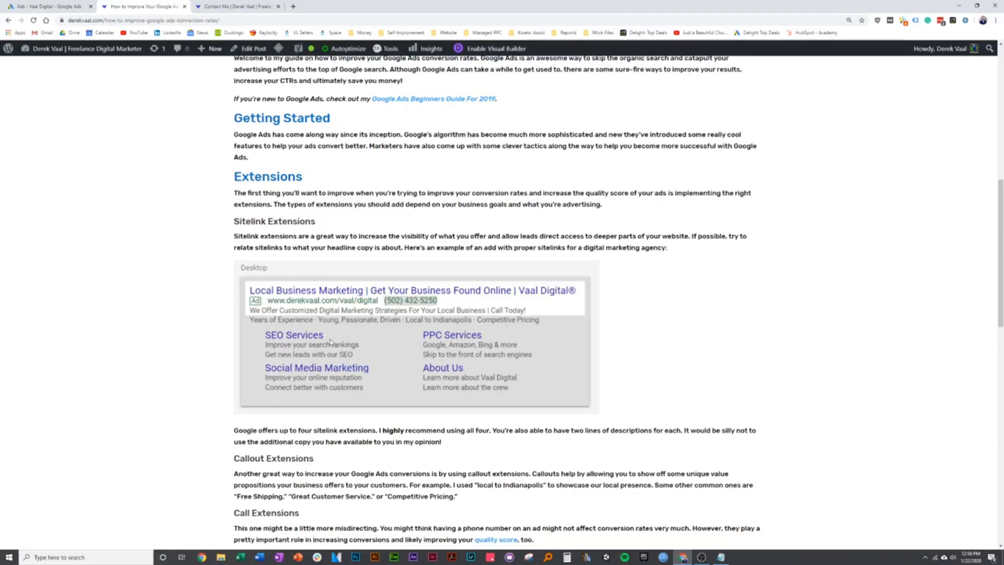
scroll(204, 346, "down", 12)
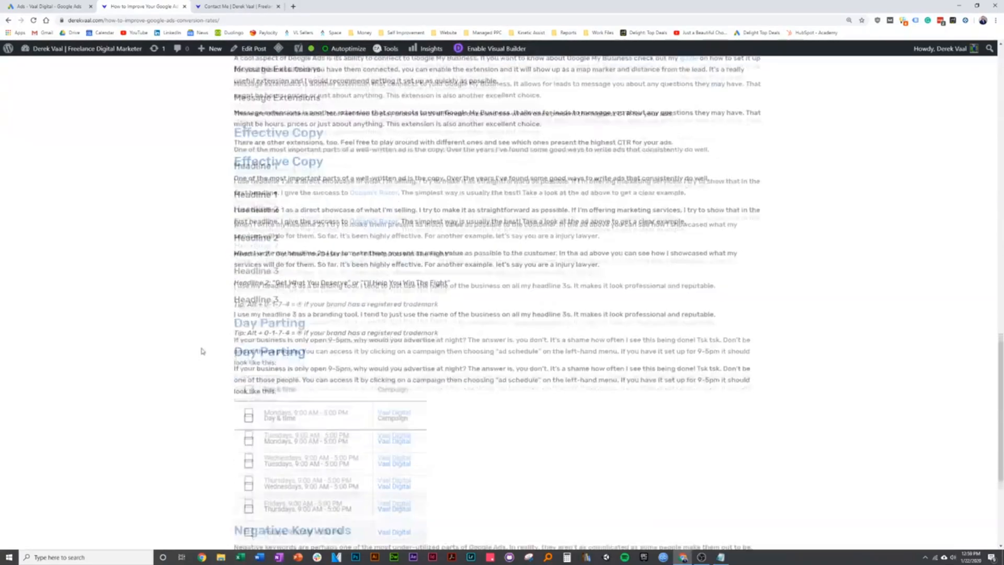
scroll(203, 347, "down", 2)
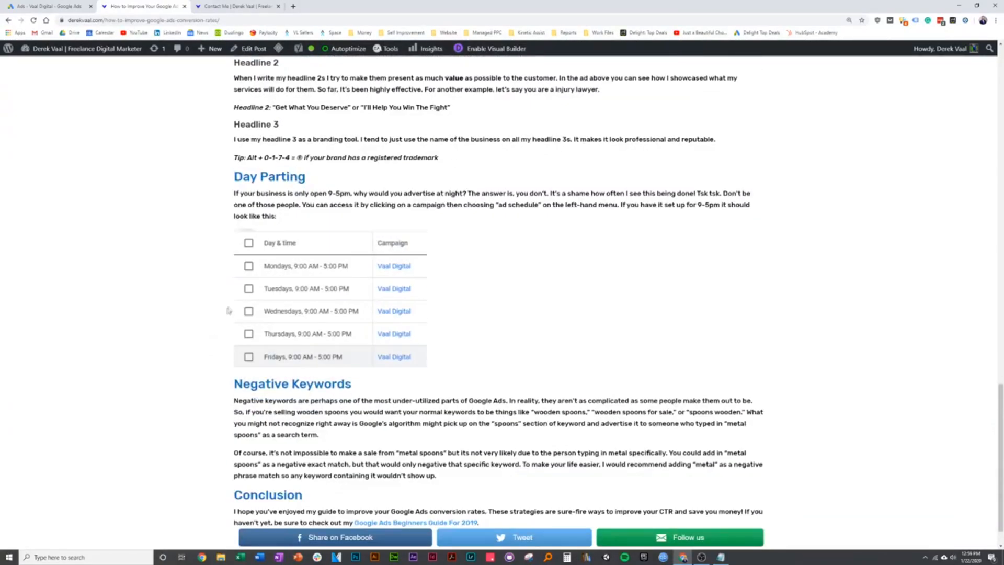
scroll(190, 329, "up", 1)
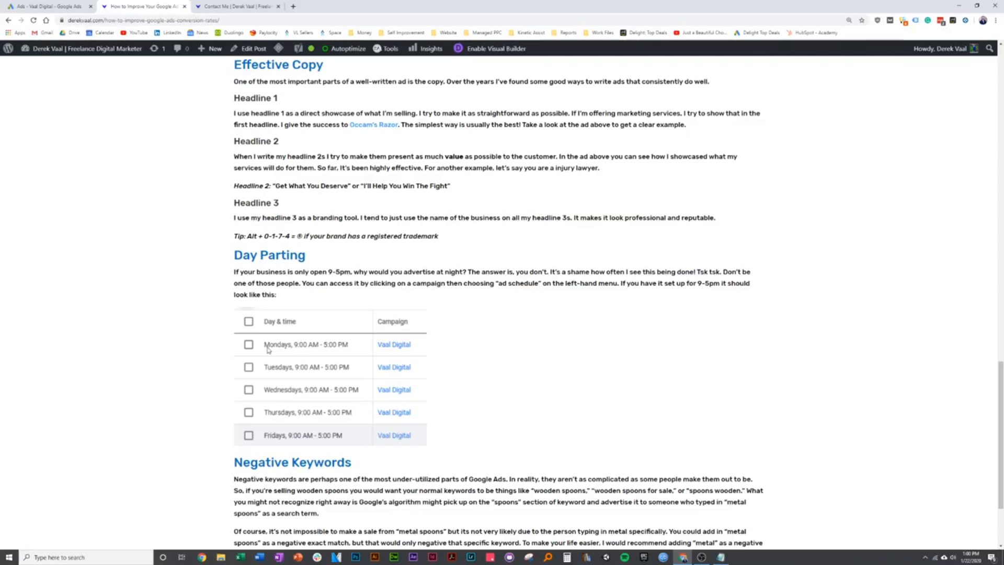
- Return to Google Ads and navigate up to the All campaigns list
left_click(49, 6)
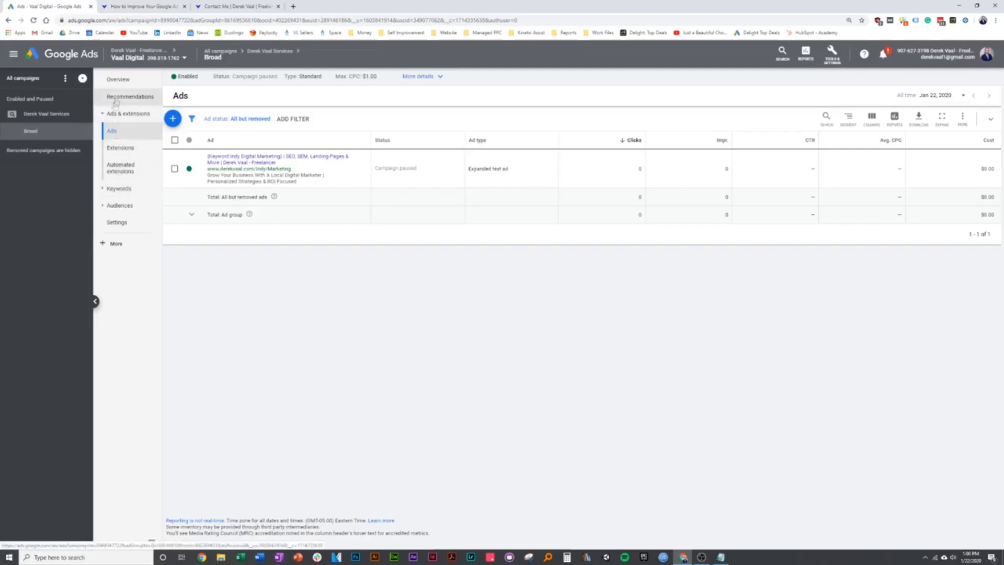
left_click(123, 81)
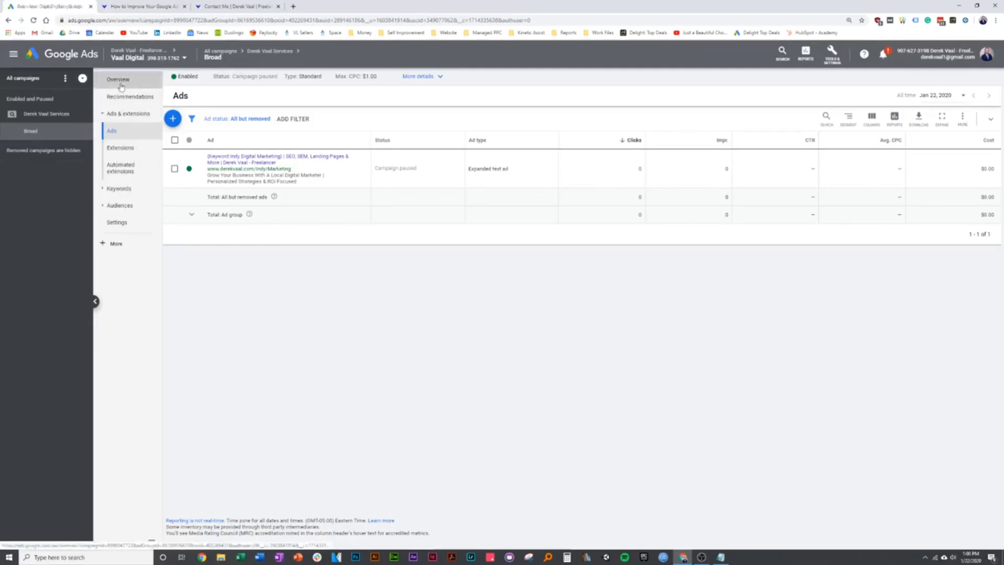
left_click(103, 186)
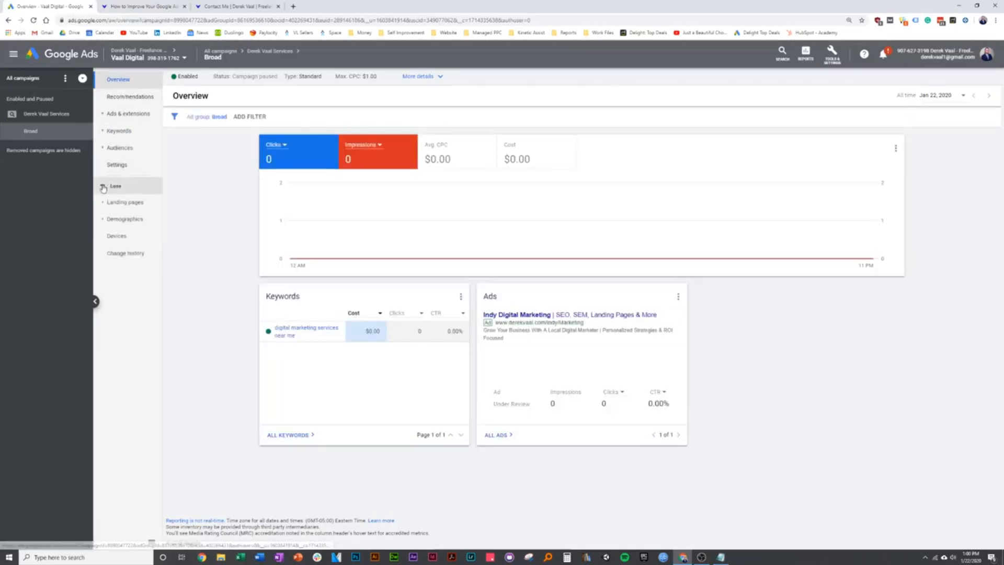
left_click(103, 187)
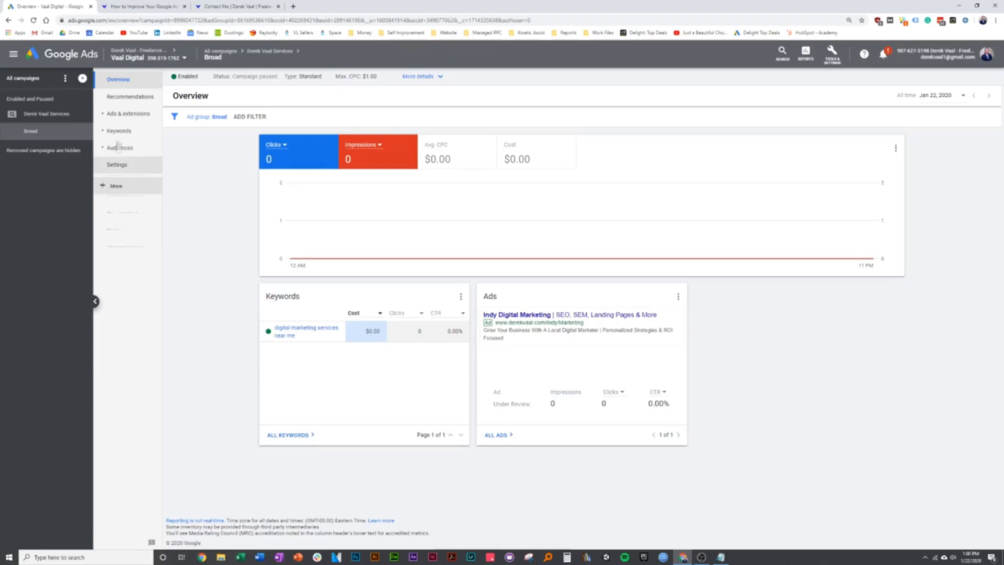
left_click(262, 54)
left_click(224, 53)
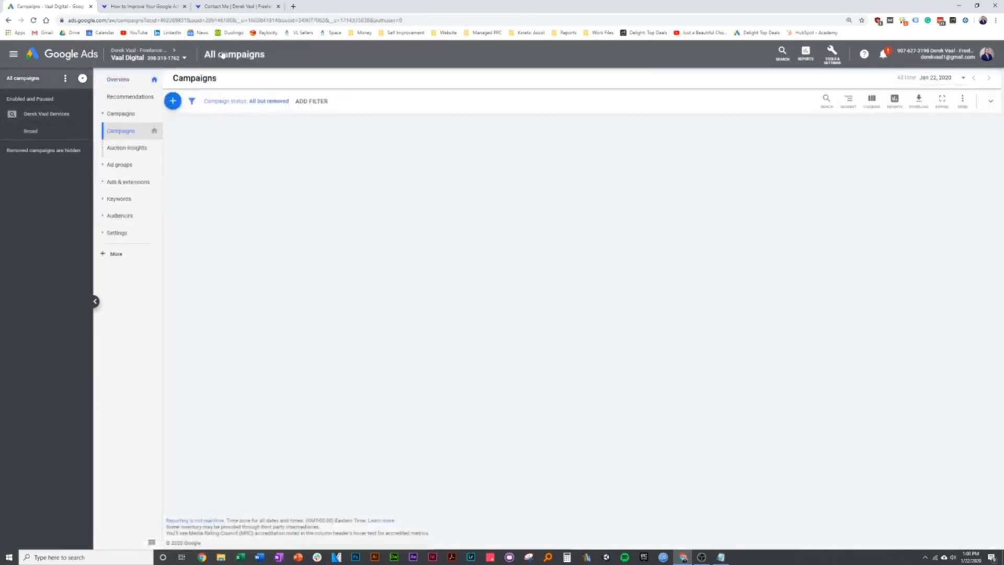
- Open the services campaign and expand '+ More' in the side menu to show Ad schedule
left_click(253, 162)
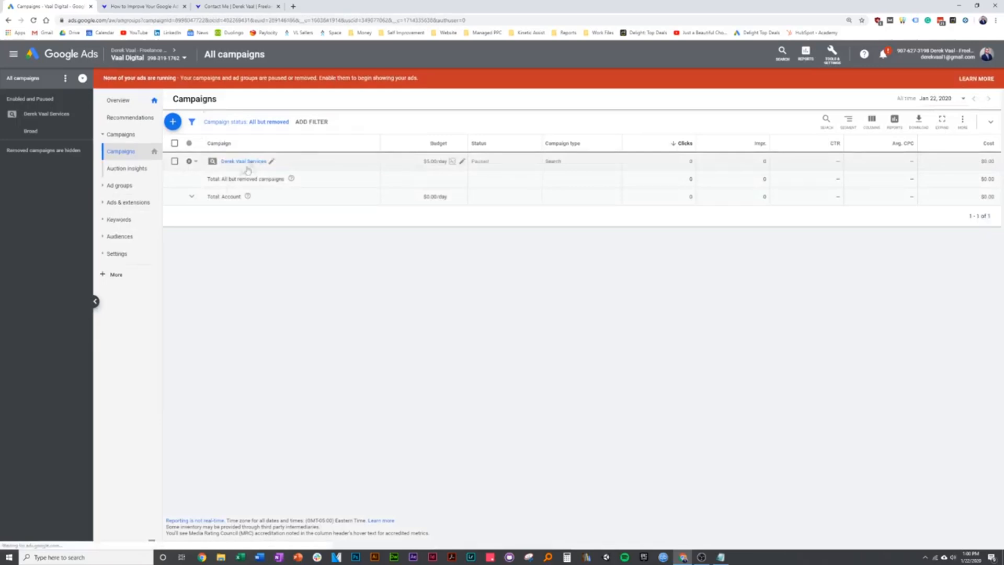
left_click(107, 199)
left_click(106, 182)
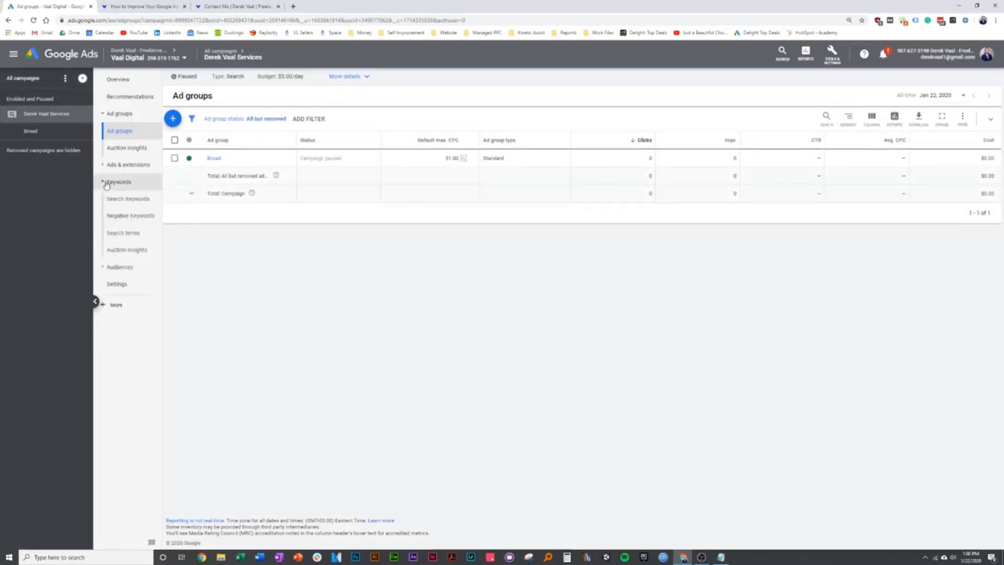
left_click(106, 164)
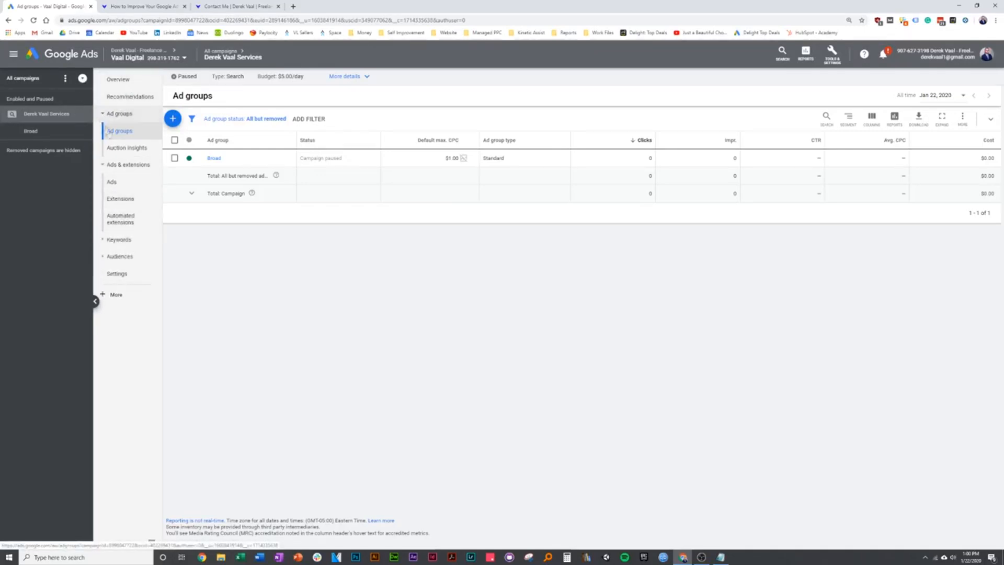
left_click(102, 240)
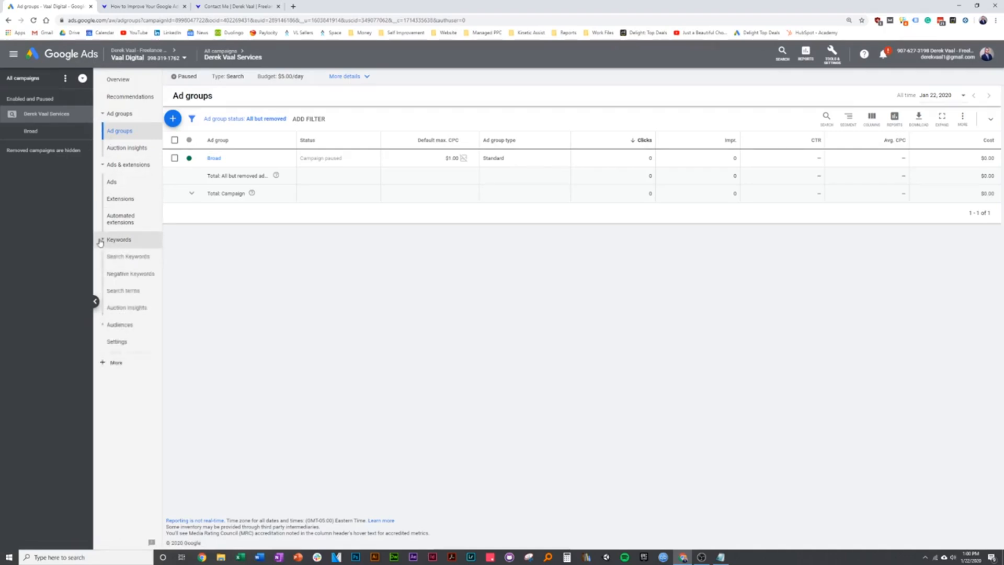
left_click(101, 240)
left_click(102, 295)
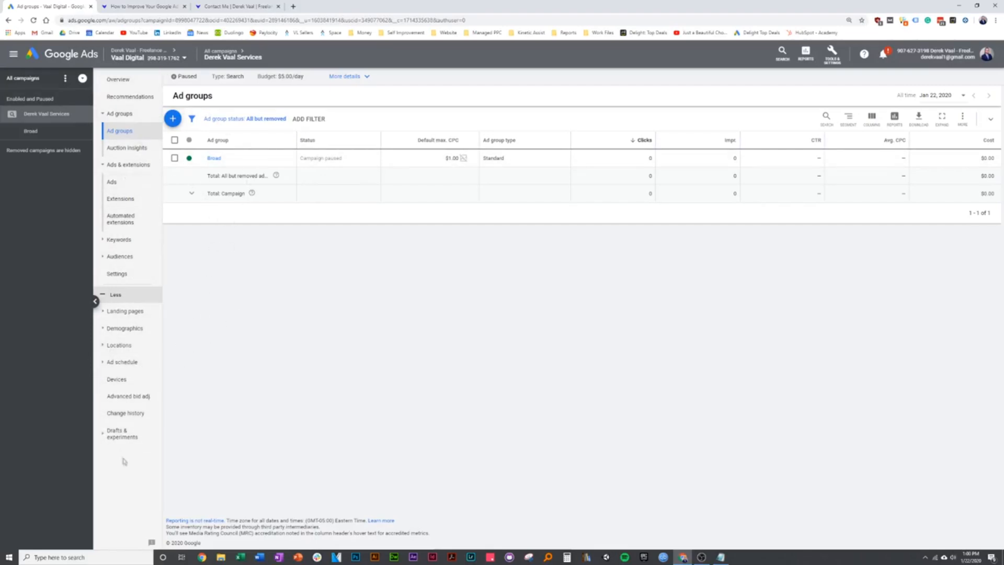
left_click(107, 295)
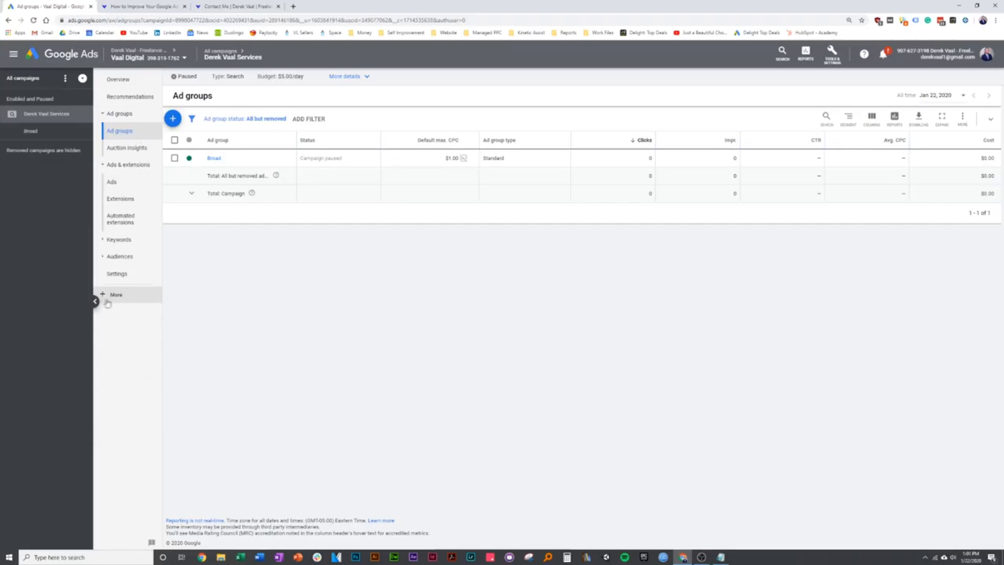
left_click(110, 295)
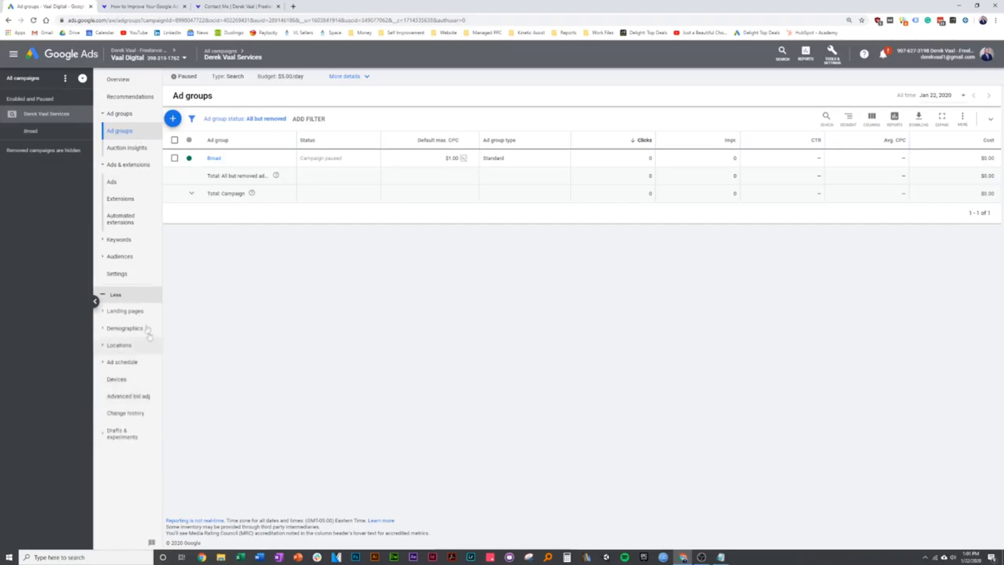
- Create an ad schedule row of Mondays – Fridays, 9:00 AM to 5:00 PM, and save it
left_click(131, 368)
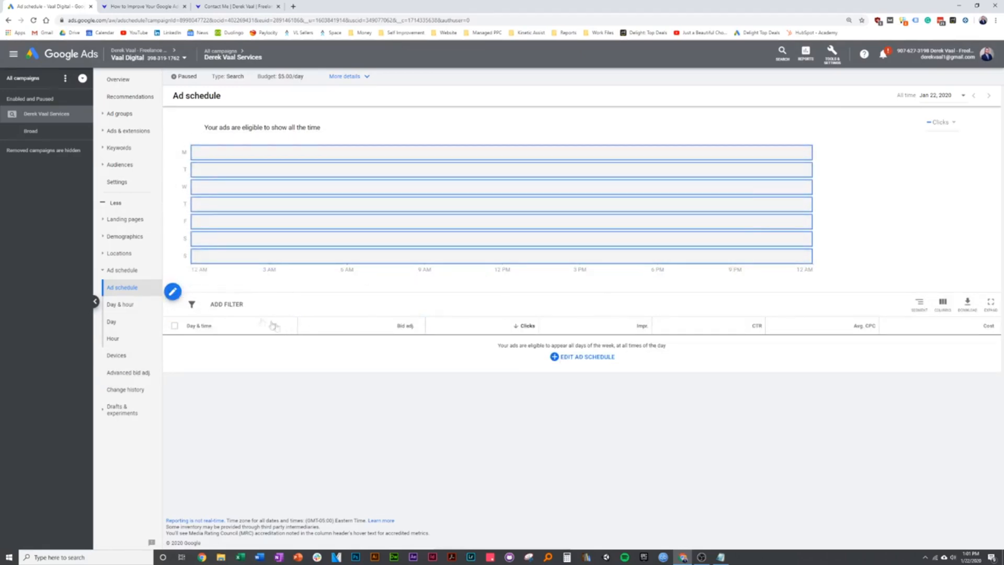
left_click(173, 291)
left_click(233, 148)
left_click(234, 170)
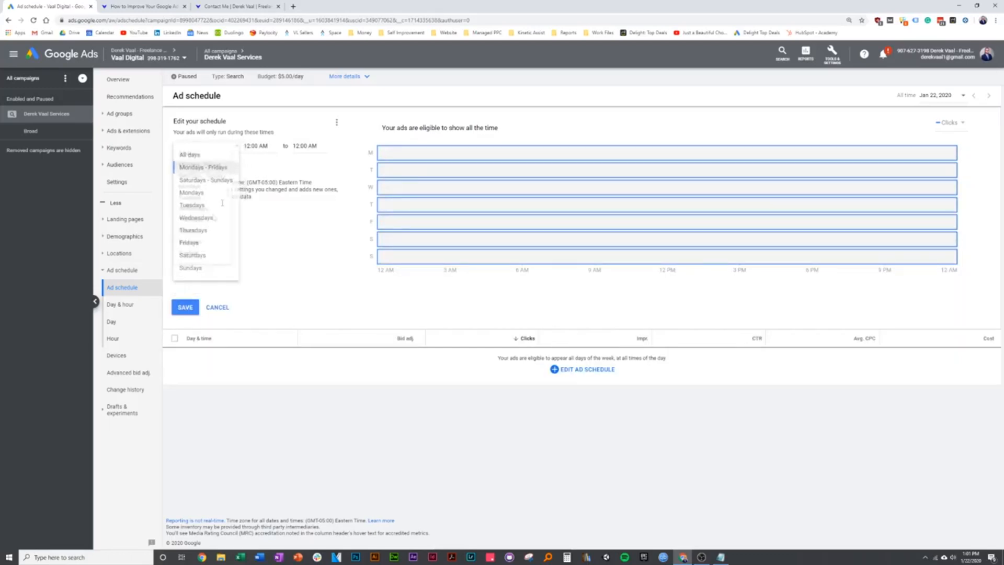
left_click(271, 146)
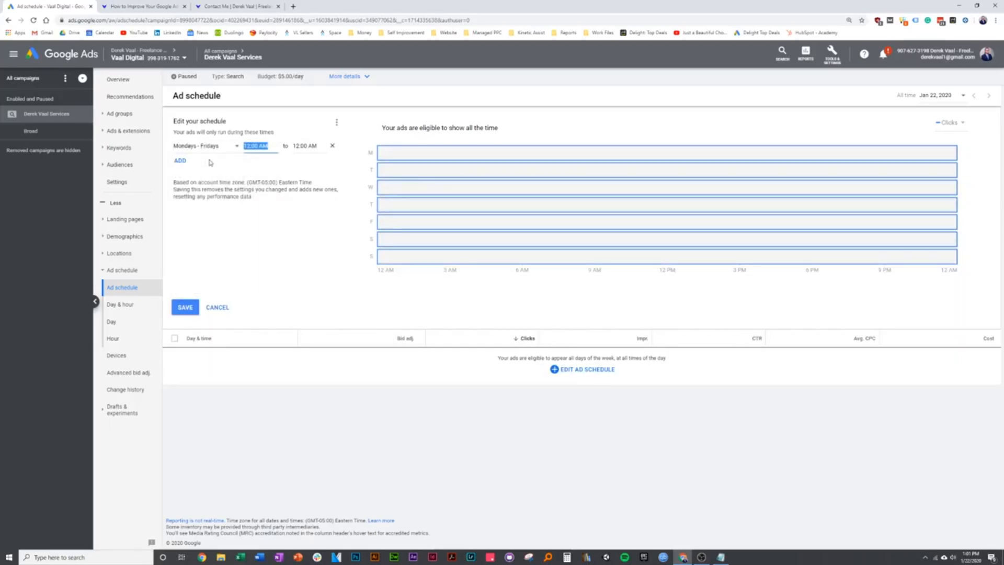
type("9:00 AM")
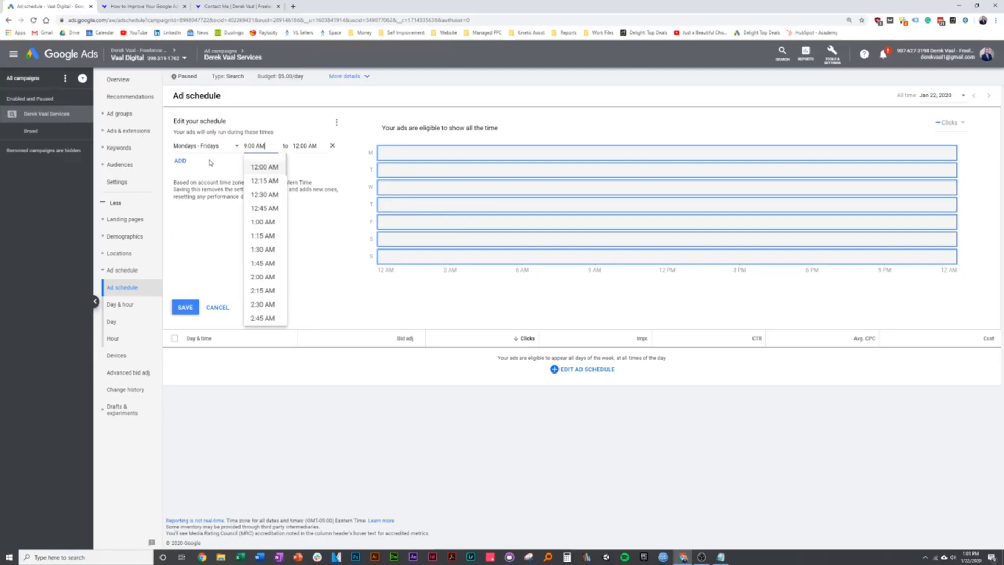
key("Tab")
type("5:0")
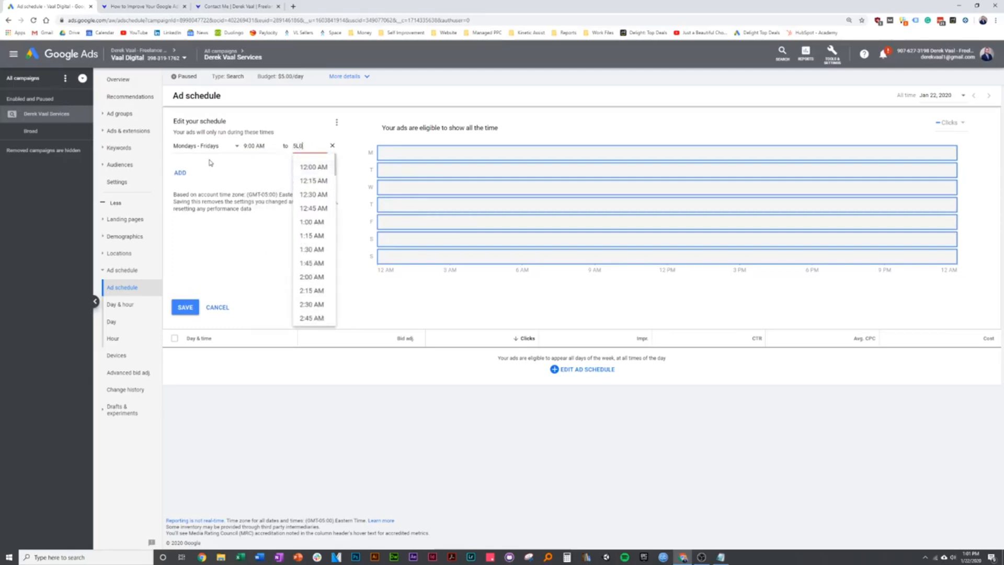
type("0 PM")
key("BackSpace")
key("BackSpace")
key("BackSpace")
key("BackSpace")
key("BackSpace")
key("BackSpace")
type(":00")
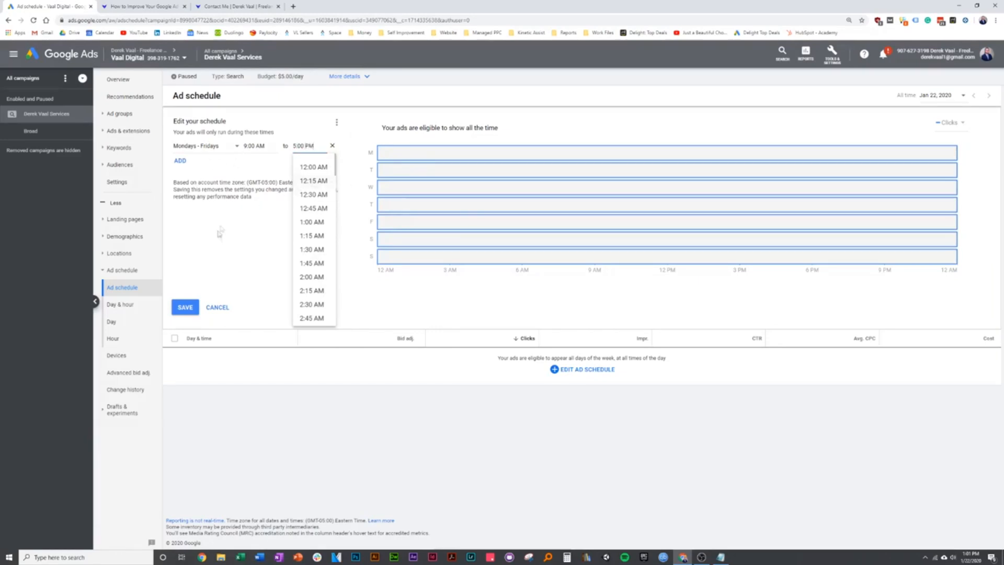
left_click(185, 307)
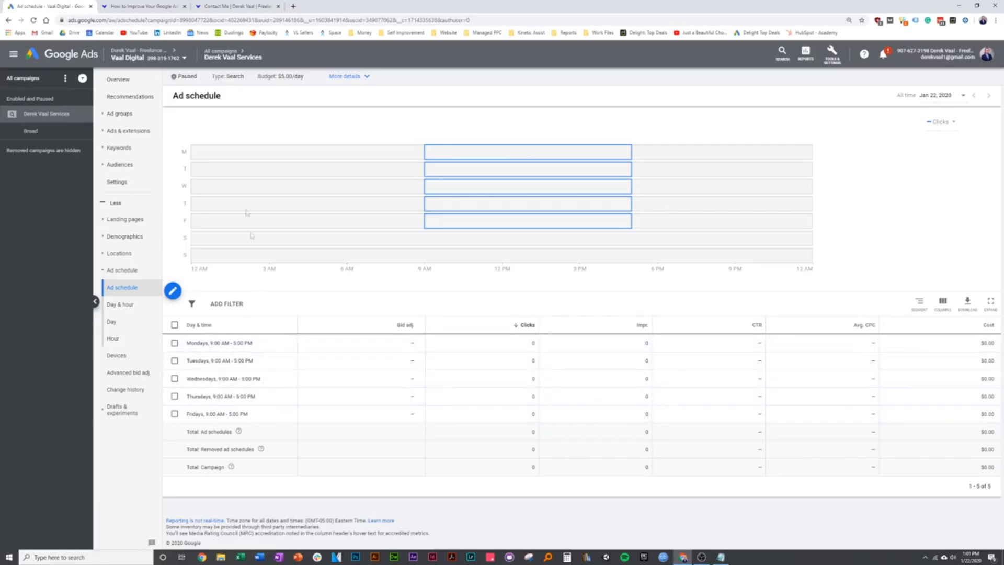
left_click(139, 7)
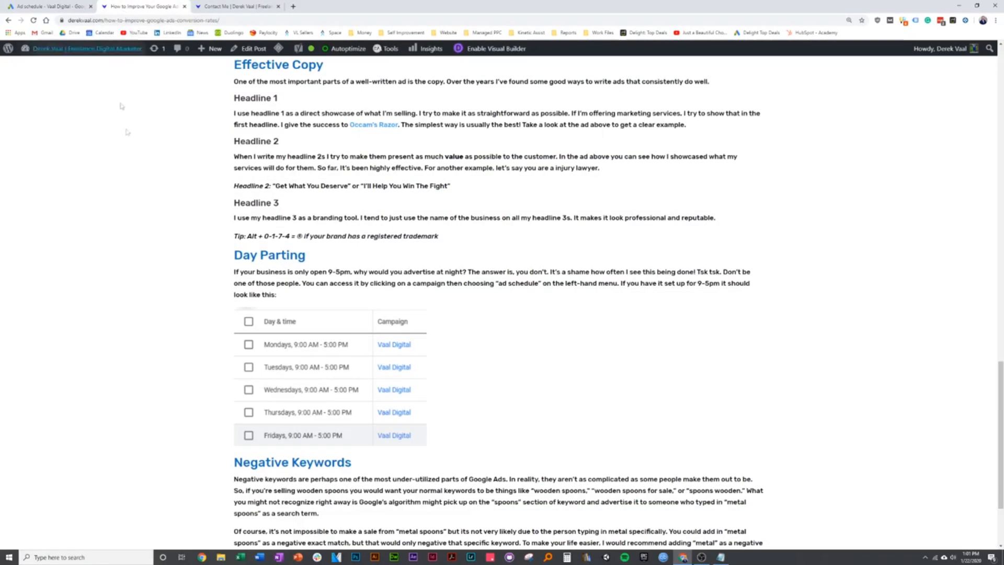
scroll(194, 273, "down", 3)
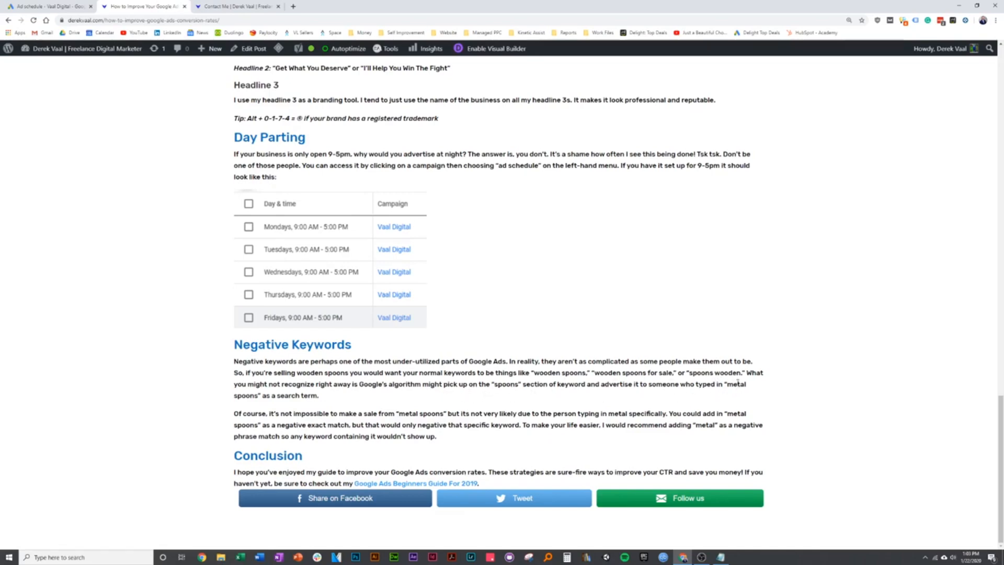
left_click_drag(726, 384, 259, 408)
left_click(216, 410)
key("ctrl+shift+Tab")
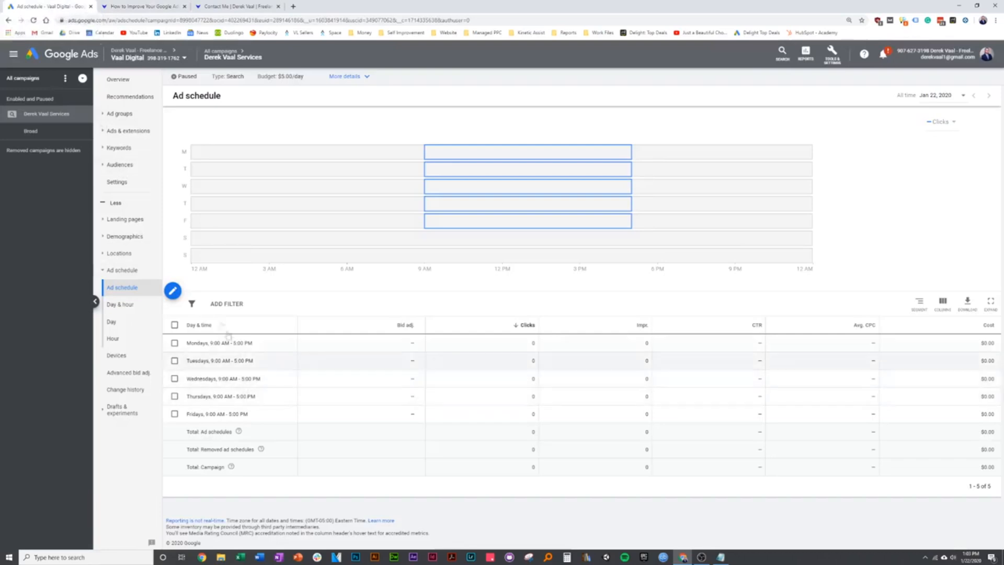
- Save 'national marketing' as a campaign-level negative keyword, then switch back to the blog tab
left_click(124, 148)
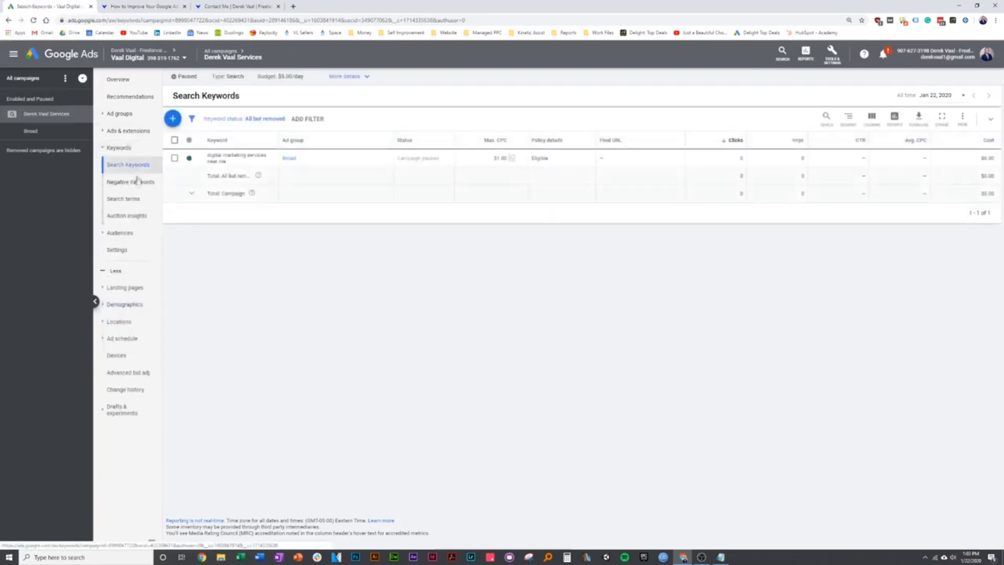
left_click(131, 182)
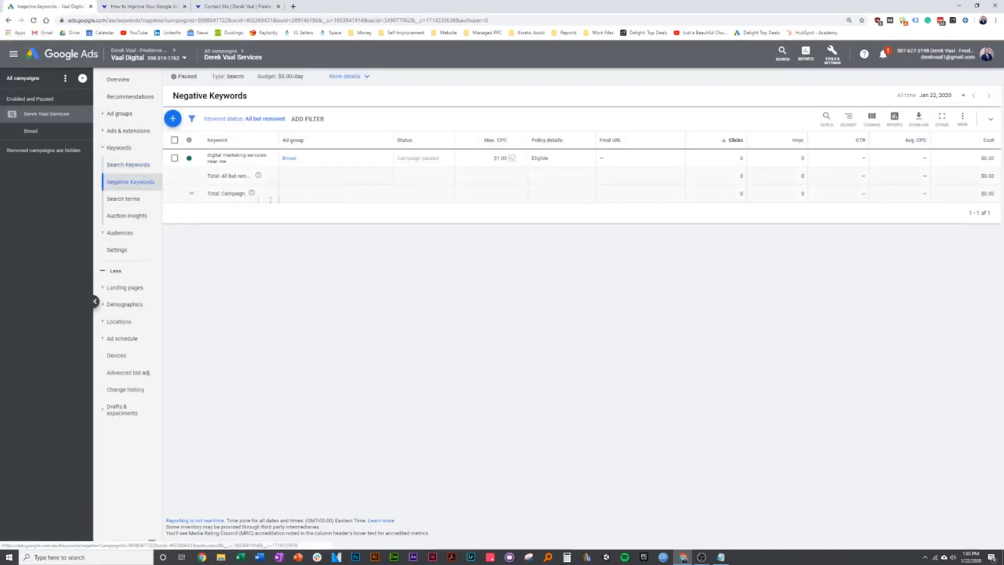
left_click(173, 118)
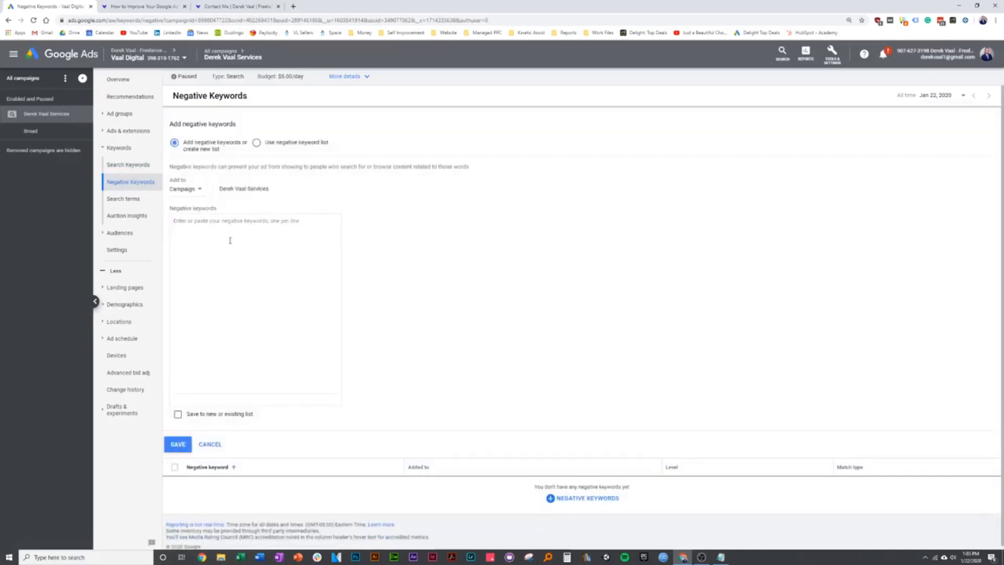
left_click(201, 192)
left_click(192, 198)
left_click(214, 238)
type("national marketing")
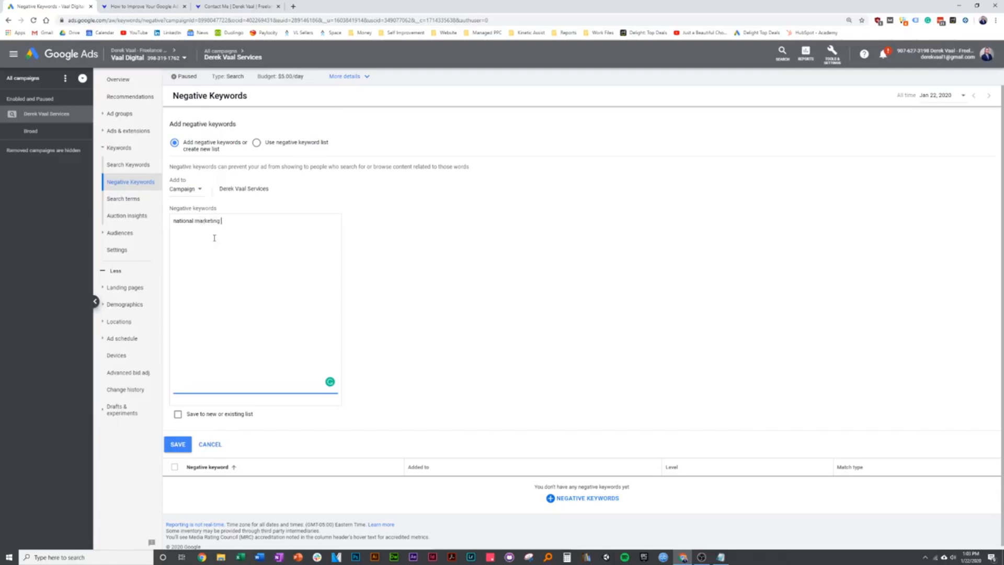
left_click(178, 444)
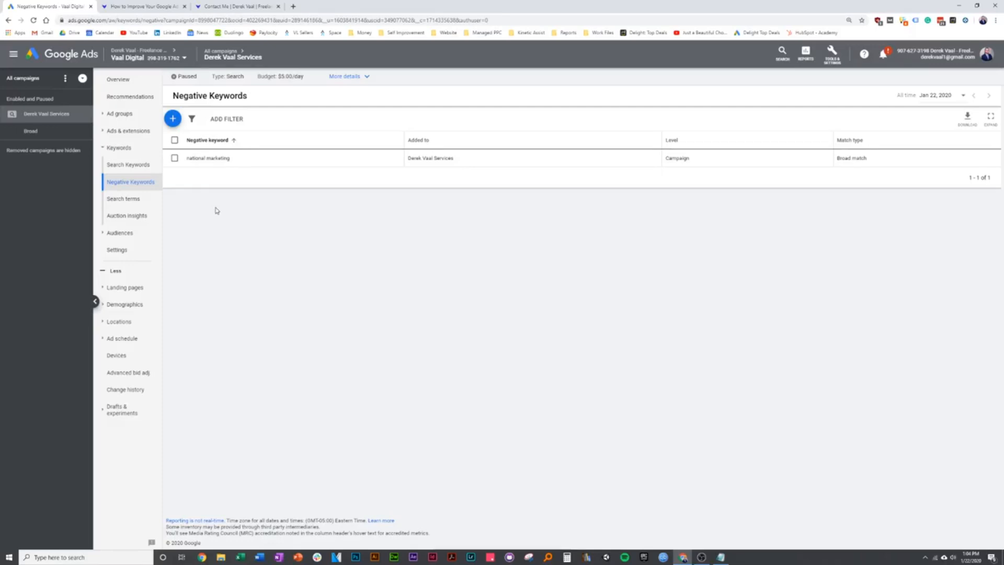
key("ctrl+Tab")
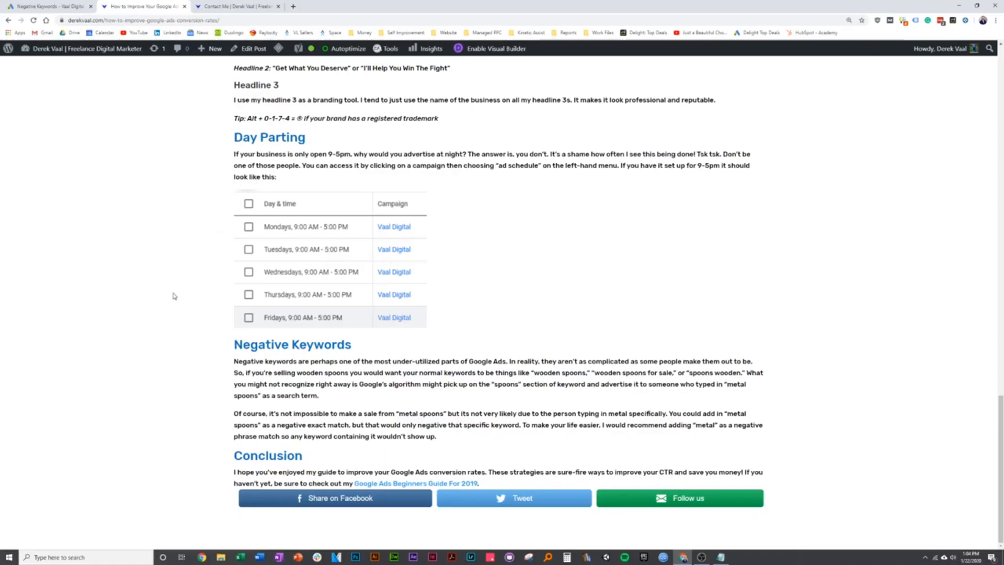
scroll(174, 296, "up", 15)
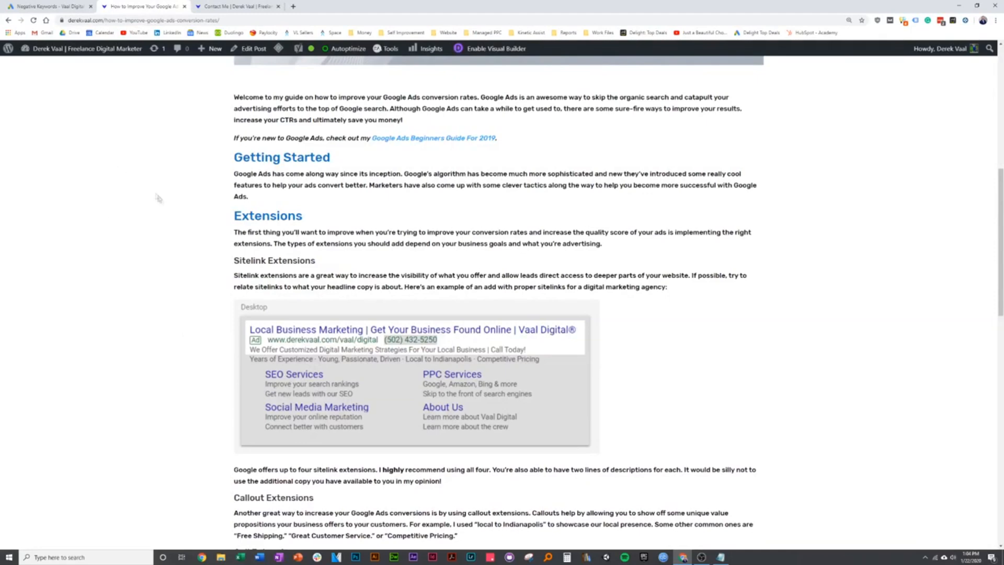
scroll(197, 264, "down", 2)
scroll(193, 287, "up", 2)
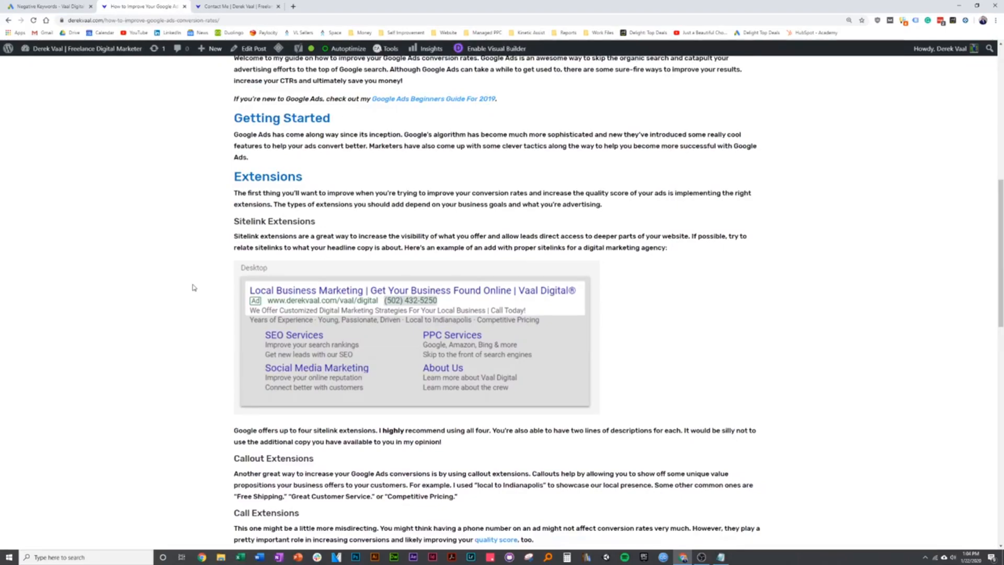
scroll(218, 426, "down", 12)
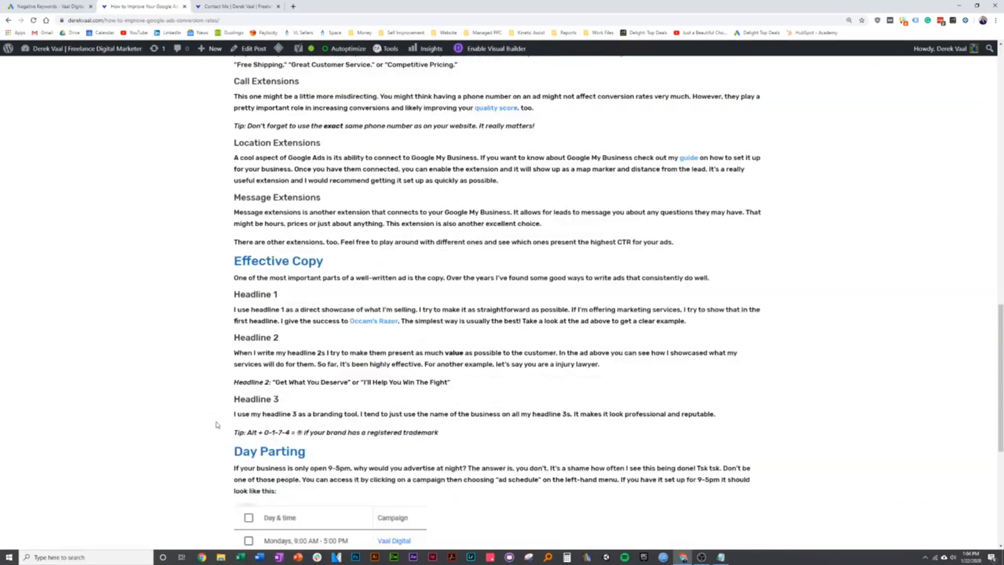
scroll(323, 196, "down", 2)
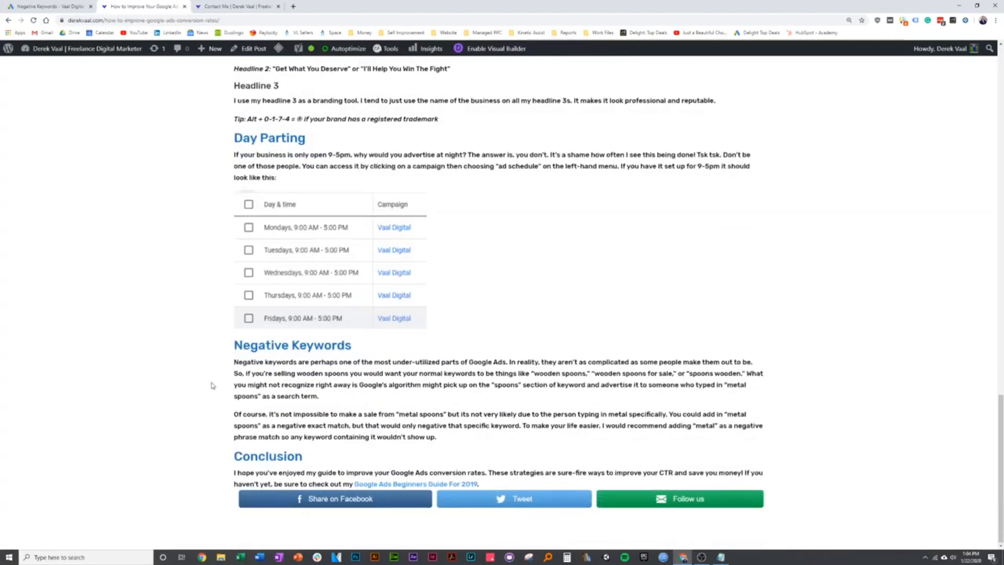
scroll(209, 381, "up", 10)
scroll(213, 370, "up", 5)
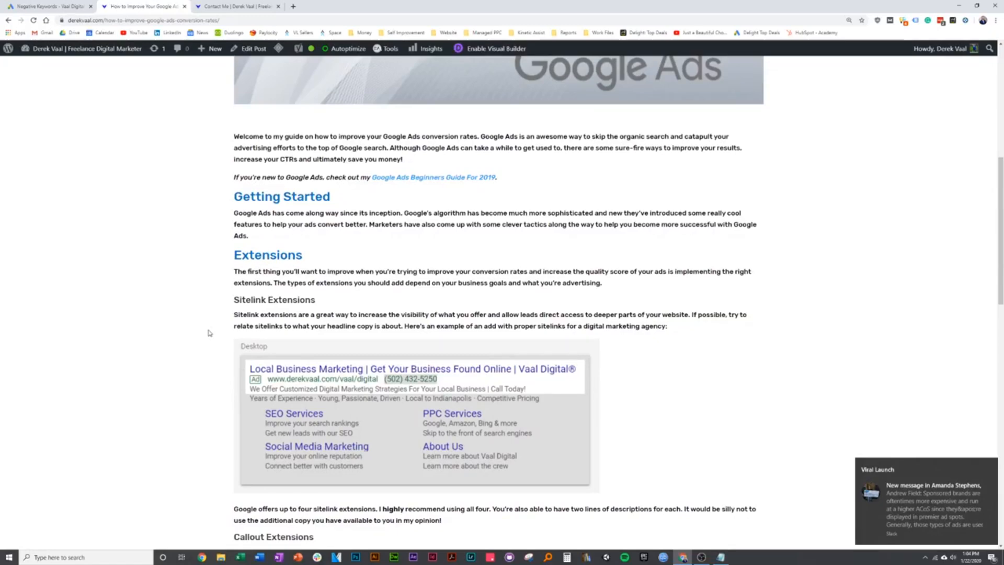
scroll(209, 332, "down", 3)
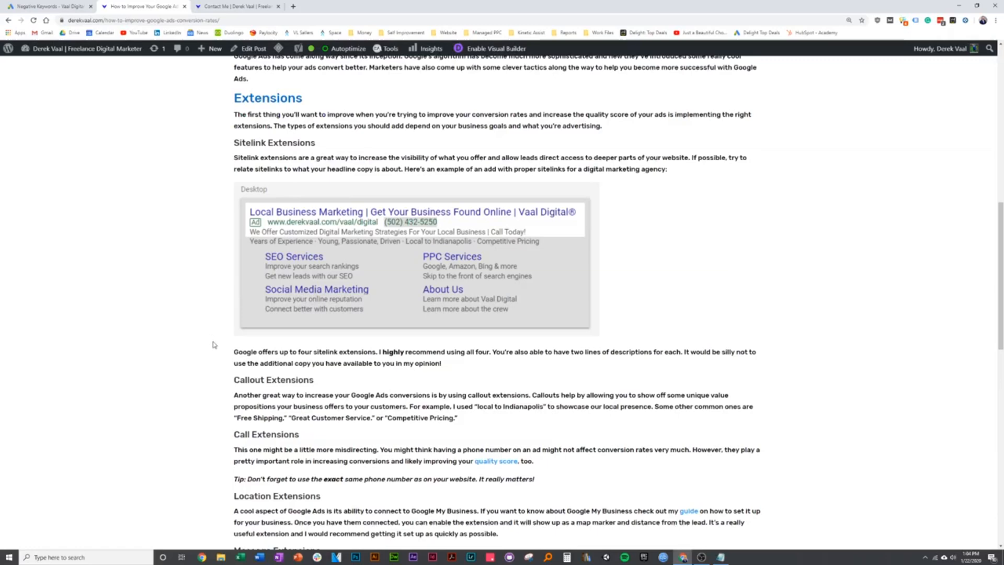
scroll(214, 341, "up", 2)
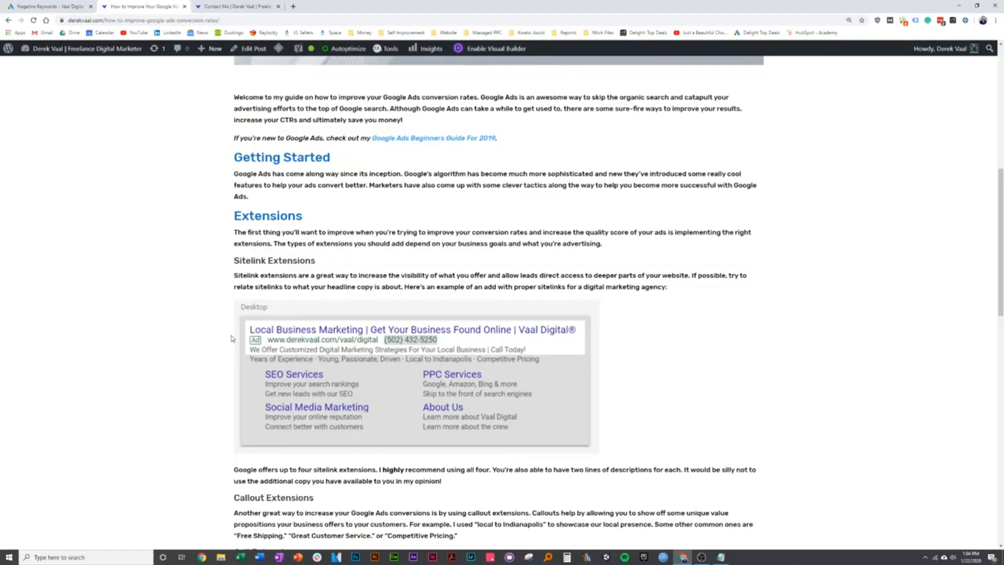
left_click(67, 7)
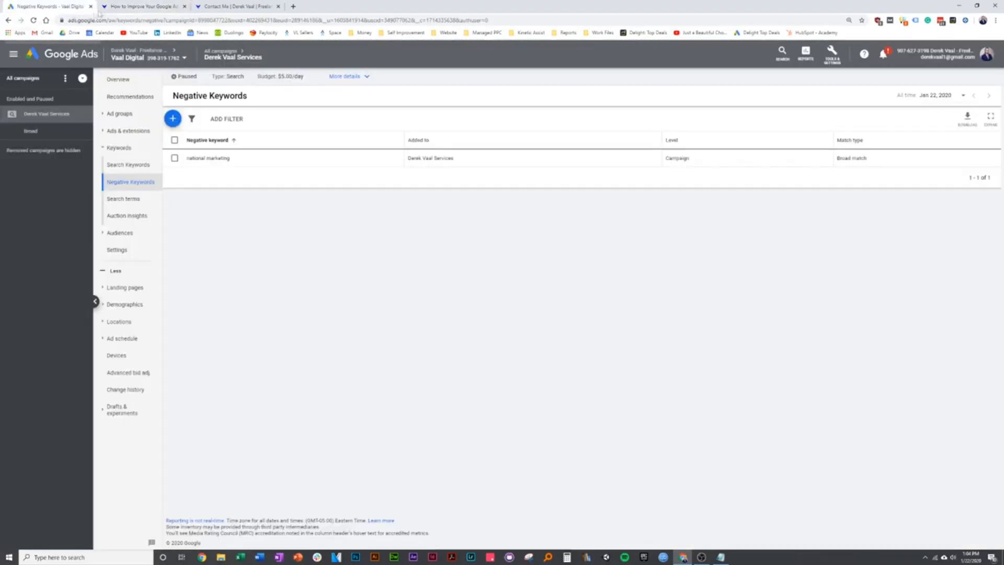
left_click(112, 9)
scroll(196, 289, "up", 6)
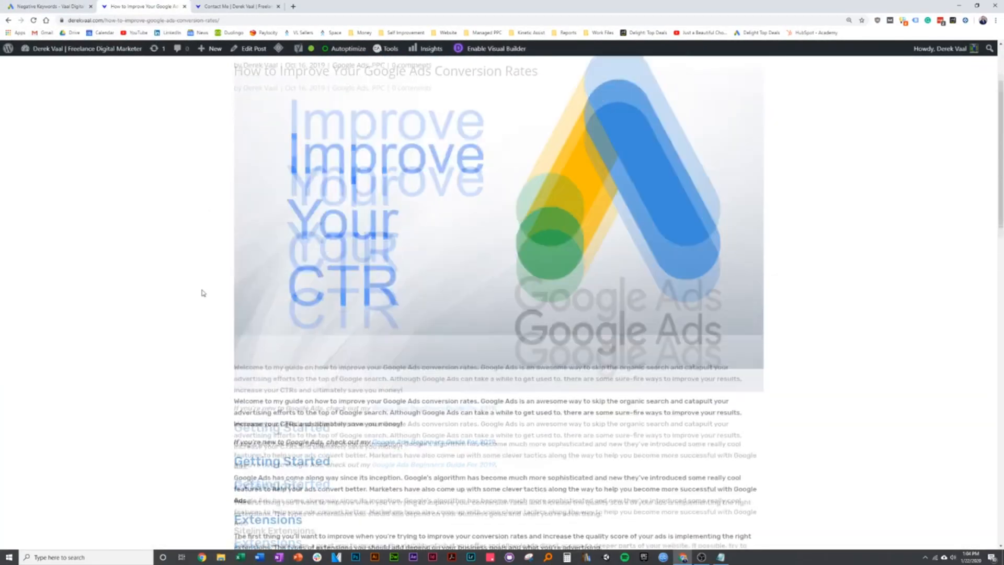
scroll(204, 291, "down", 8)
scroll(212, 292, "down", 7)
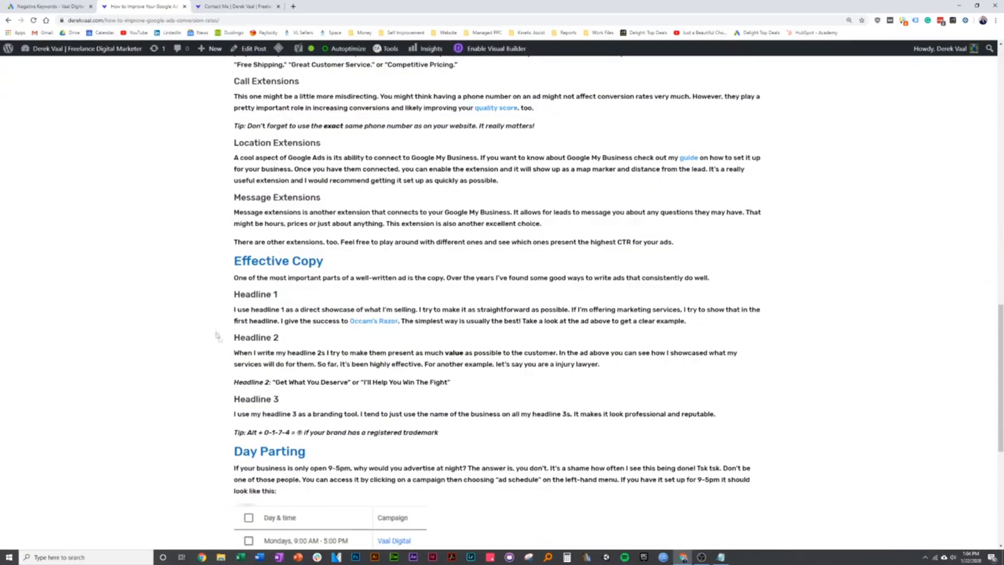
scroll(225, 321, "down", 4)
scroll(202, 324, "down", 2)
scroll(208, 340, "up", 9)
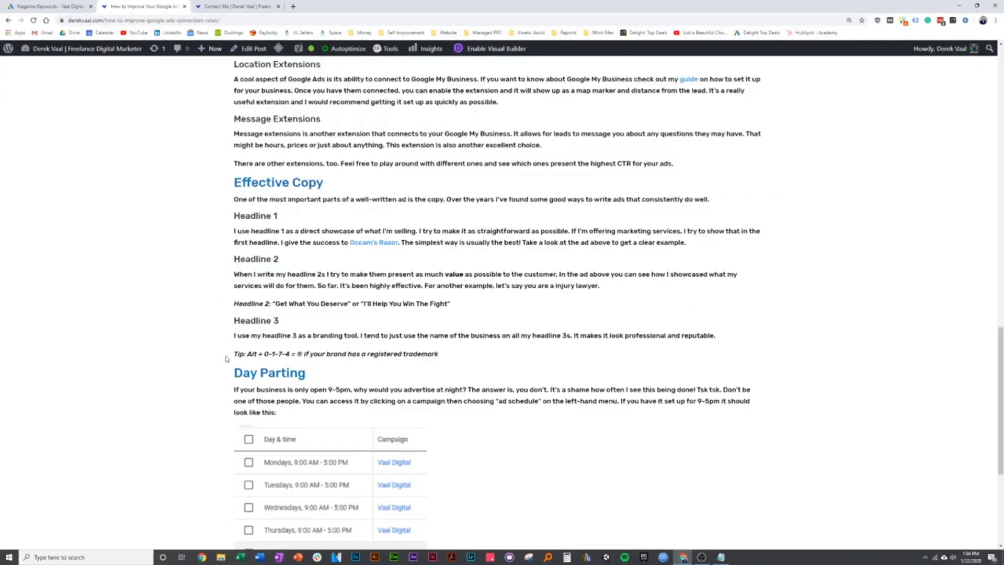
scroll(225, 369, "up", 13)
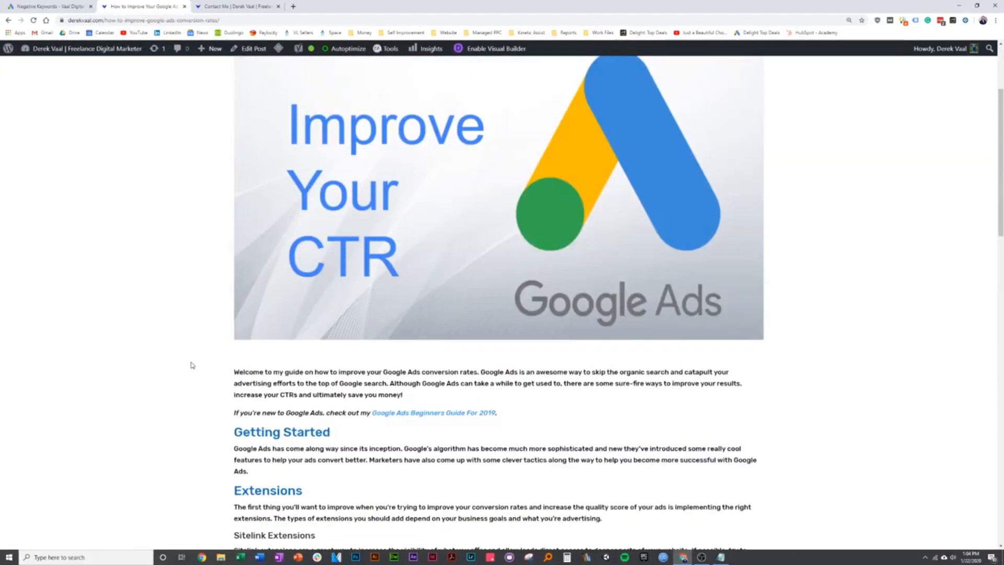